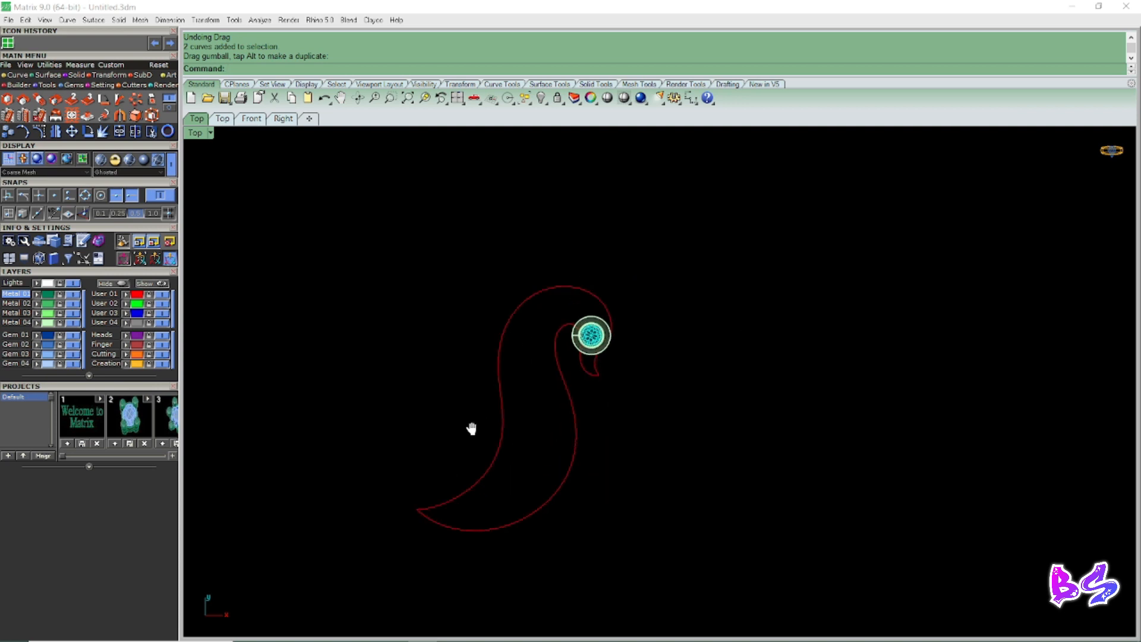
Hide the round gem and its bezel at the head of the swirl outline.
{"action": "key", "text": "F4"}
{"action": "right_click_drag", "start_coordinate": [465, 430], "coordinate": [632, 432]}
{"action": "key", "text": "F1"}
{"action": "right_click_drag", "start_coordinate": [528, 470], "coordinate": [570, 391]}
{"action": "left_click", "coordinate": [596, 375]}
{"action": "scroll", "coordinate": [605, 360], "scroll_direction": "up", "scroll_amount": 2}
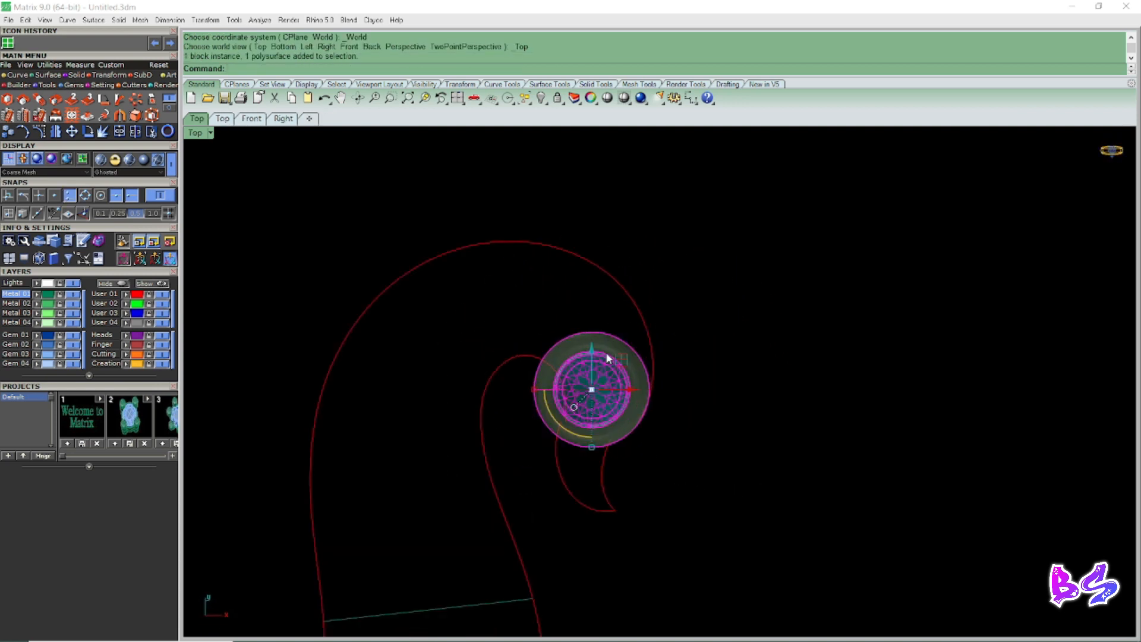
{"action": "type", "text": "h"}
{"action": "key", "text": "Return"}
Delete the straight cross line spanning the body of the swirl outline.
{"action": "scroll", "coordinate": [648, 385], "scroll_direction": "down", "scroll_amount": 2}
{"action": "key", "text": "F4"}
{"action": "right_click_drag", "start_coordinate": [719, 428], "coordinate": [626, 395]}
{"action": "left_click", "coordinate": [572, 340]}
{"action": "key", "text": "Delete"}
{"action": "scroll", "coordinate": [549, 392], "scroll_direction": "down", "scroll_amount": 3}
{"action": "key", "text": "F1"}
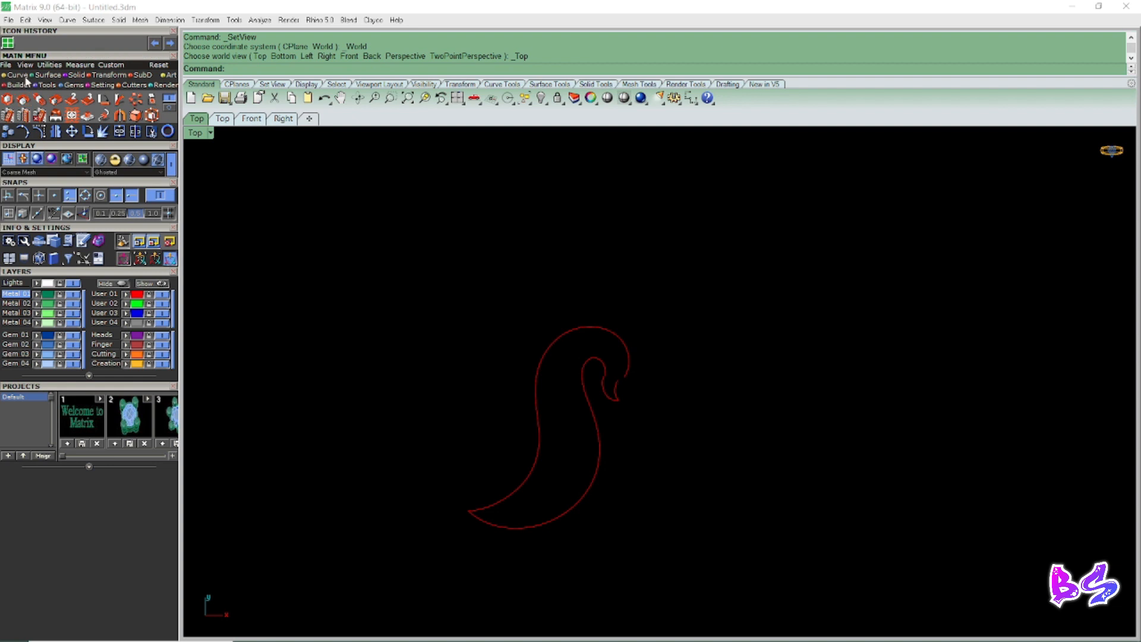
Draw a line joining the two open ends of the main swirl's outline at the head.
{"action": "type", "text": "l"}
{"action": "key", "text": "Return"}
{"action": "scroll", "coordinate": [604, 359], "scroll_direction": "up", "scroll_amount": 5}
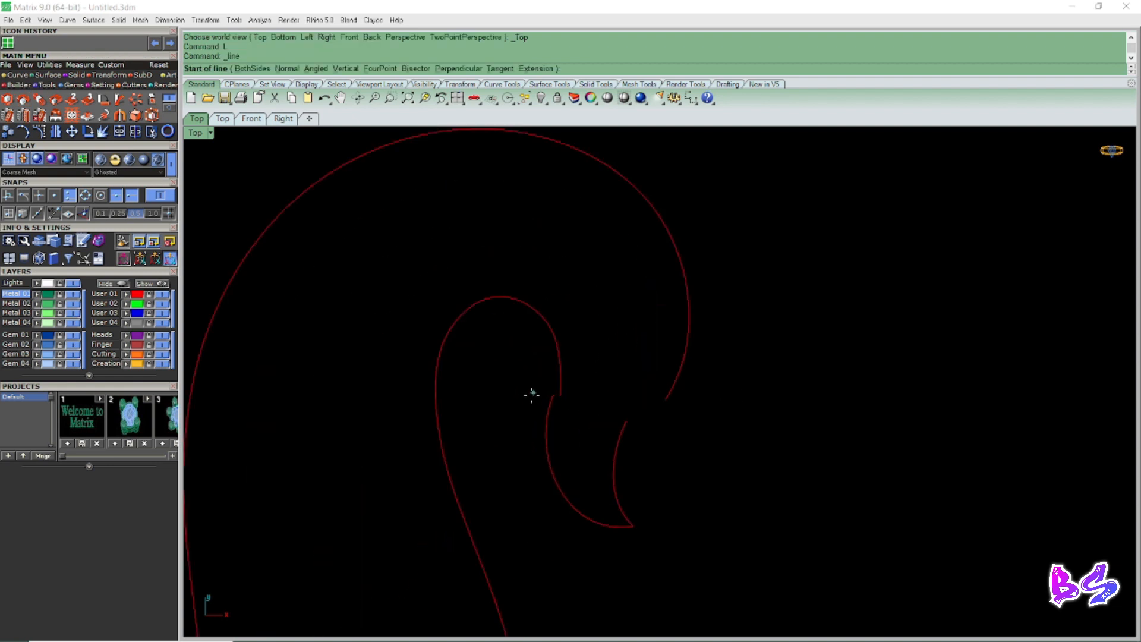
{"action": "left_click", "coordinate": [568, 397]}
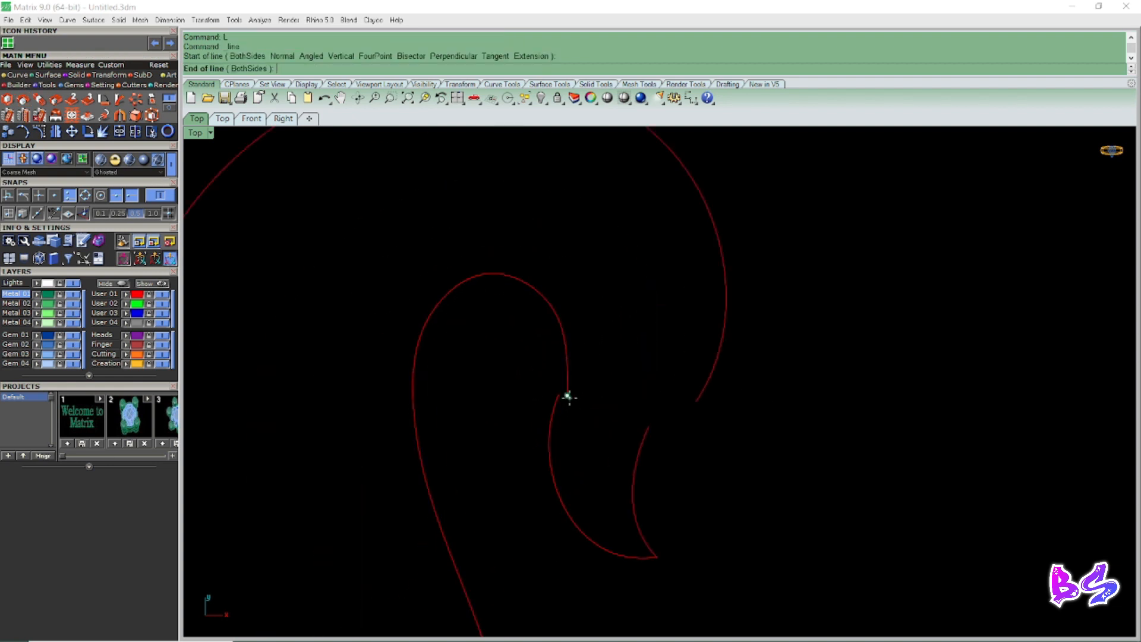
{"action": "left_click", "coordinate": [698, 402]}
Rebuild the new line across the head opening.
{"action": "key", "text": "F4"}
{"action": "right_click_drag", "start_coordinate": [789, 410], "coordinate": [707, 367]}
{"action": "scroll", "coordinate": [684, 369], "scroll_direction": "up", "scroll_amount": 6}
{"action": "left_click", "coordinate": [602, 336]}
{"action": "scroll", "coordinate": [593, 354], "scroll_direction": "down", "scroll_amount": 6}
{"action": "type", "text": "R"}
{"action": "key", "text": "Return"}
{"action": "key", "text": "Return"}
{"action": "key", "text": "Return"}
Turn on the head line's control points and raise the middle ones to form an arch.
{"action": "key", "text": "F10"}
{"action": "scroll", "coordinate": [655, 421], "scroll_direction": "up", "scroll_amount": 6}
{"action": "left_click_drag", "start_coordinate": [676, 440], "coordinate": [679, 442]}
{"action": "right_click_drag", "start_coordinate": [678, 442], "coordinate": [593, 421]}
{"action": "left_click_drag", "start_coordinate": [592, 418], "coordinate": [594, 357]}
{"action": "right_click_drag", "start_coordinate": [594, 358], "coordinate": [699, 362]}
Rebuild the selected curve at the head opening once more and clear the selection.
{"action": "scroll", "coordinate": [760, 388], "scroll_direction": "up", "scroll_amount": 4}
{"action": "left_click", "coordinate": [697, 402]}
{"action": "right_click_drag", "start_coordinate": [698, 405], "coordinate": [744, 382]}
{"action": "scroll", "coordinate": [744, 382], "scroll_direction": "down", "scroll_amount": 5}
{"action": "type", "text": "r"}
{"action": "key", "text": "Return"}
{"action": "key", "text": "Return"}
{"action": "scroll", "coordinate": [747, 391], "scroll_direction": "down", "scroll_amount": 5}
{"action": "left_click", "coordinate": [717, 438]}
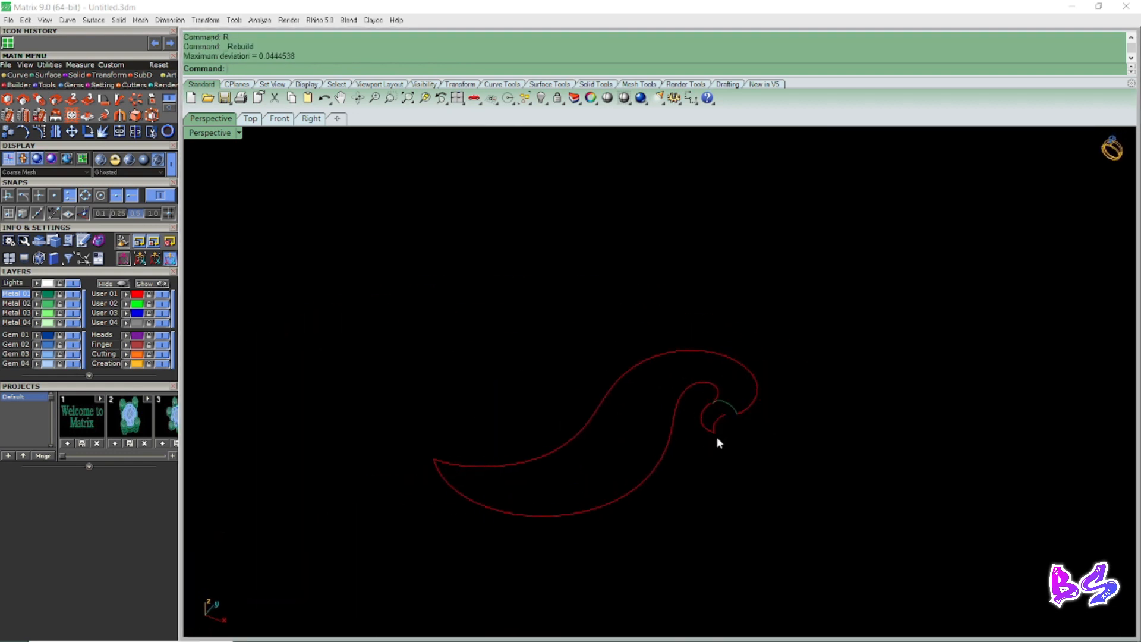
Set up a two-rail sweep with the main swirl's two outline curves as rails and the arched curve as cross section.
{"action": "type", "text": "sw"}
{"action": "key", "text": "Return"}
{"action": "scroll", "coordinate": [624, 453], "scroll_direction": "up", "scroll_amount": 3}
{"action": "left_click", "coordinate": [682, 447]}
{"action": "scroll", "coordinate": [790, 369], "scroll_direction": "up", "scroll_amount": 2}
{"action": "scroll", "coordinate": [776, 395], "scroll_direction": "down", "scroll_amount": 5}
{"action": "right_click_drag", "start_coordinate": [713, 405], "coordinate": [703, 380]}
{"action": "right_click", "coordinate": [672, 410]}
{"action": "left_click", "coordinate": [703, 401]}
{"action": "scroll", "coordinate": [517, 388], "scroll_direction": "down", "scroll_amount": 4}
{"action": "scroll", "coordinate": [704, 389], "scroll_direction": "up", "scroll_amount": 6}
{"action": "left_click", "coordinate": [742, 399]}
{"action": "scroll", "coordinate": [694, 398], "scroll_direction": "up", "scroll_amount": 3}
Add slashes between the rails from the head toward the tail and create the swept body surface.
{"action": "left_click", "coordinate": [693, 405]}
{"action": "left_click", "coordinate": [730, 334]}
{"action": "left_click", "coordinate": [654, 410]}
{"action": "left_click", "coordinate": [618, 337]}
{"action": "scroll", "coordinate": [618, 337], "scroll_direction": "down", "scroll_amount": 6}
{"action": "scroll", "coordinate": [581, 414], "scroll_direction": "up", "scroll_amount": 4}
{"action": "left_click", "coordinate": [576, 420]}
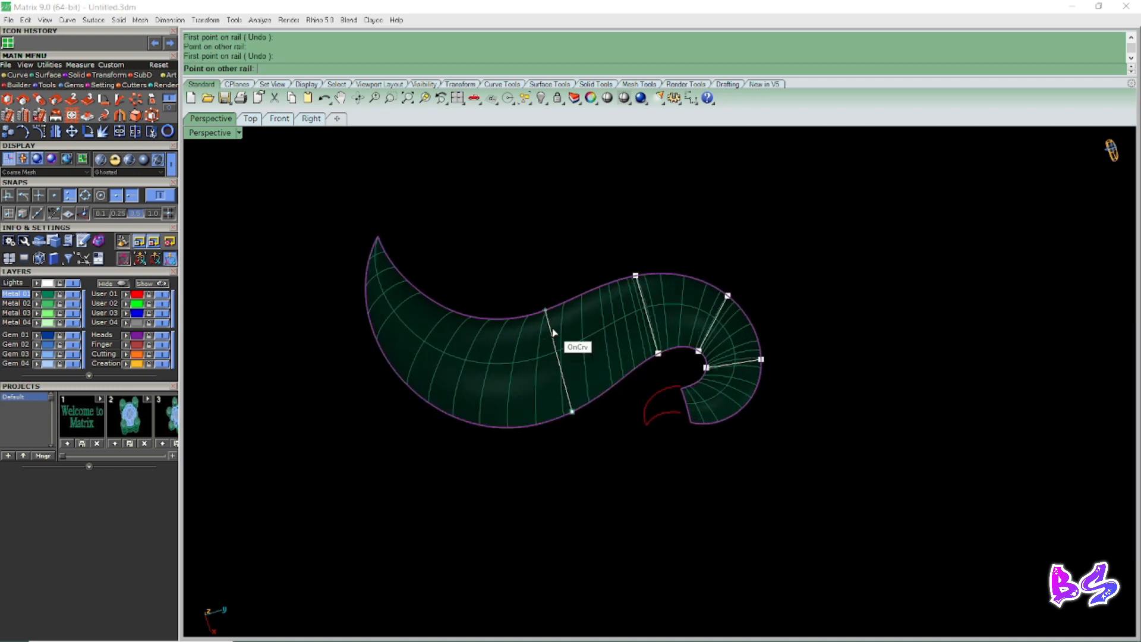
{"action": "left_click", "coordinate": [547, 324]}
{"action": "mouse_move", "coordinate": [470, 423]}
{"action": "right_mouse_down"}
{"action": "mouse_move", "coordinate": [516, 420]}
{"action": "mouse_move", "coordinate": [468, 422]}
{"action": "right_mouse_up"}
{"action": "left_click", "coordinate": [465, 501]}
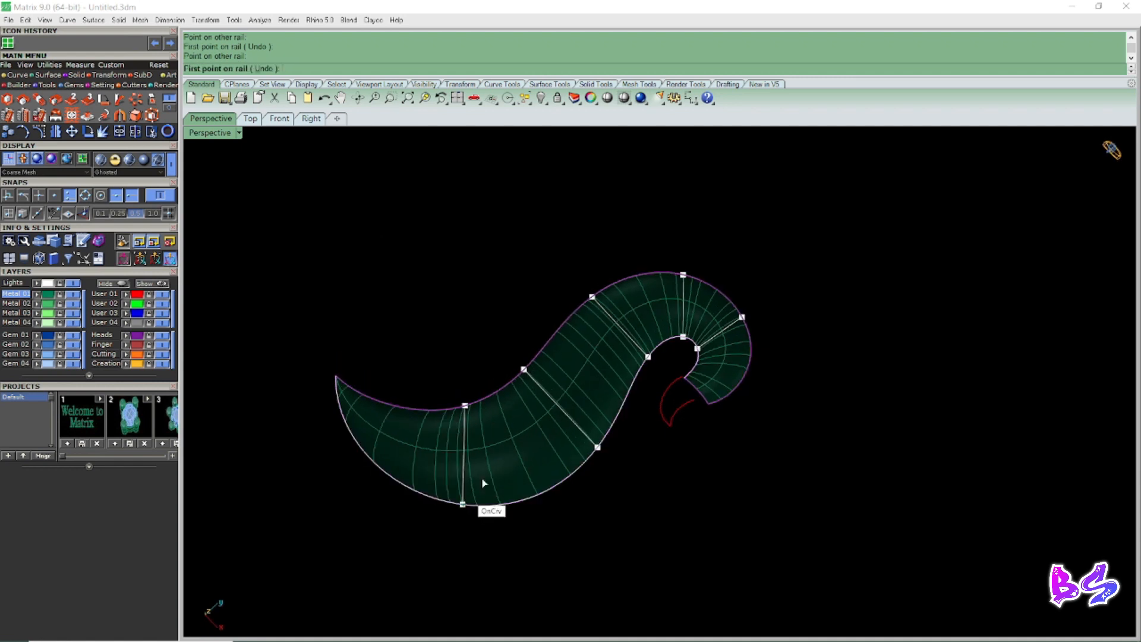
{"action": "key", "text": "Return"}
{"action": "key", "text": "Return"}
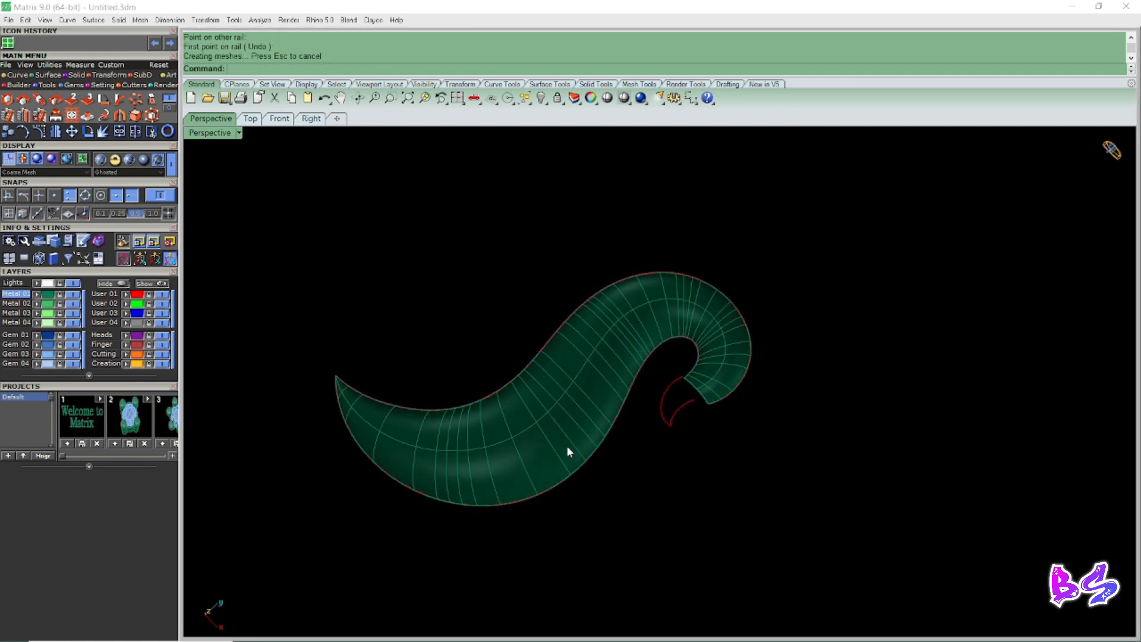
Change the perspective viewport's display mode to Shaded.
{"action": "scroll", "coordinate": [627, 459], "scroll_direction": "down", "scroll_amount": 6}
{"action": "type", "text": "s"}
{"action": "right_click_drag", "start_coordinate": [608, 462], "coordinate": [654, 446]}
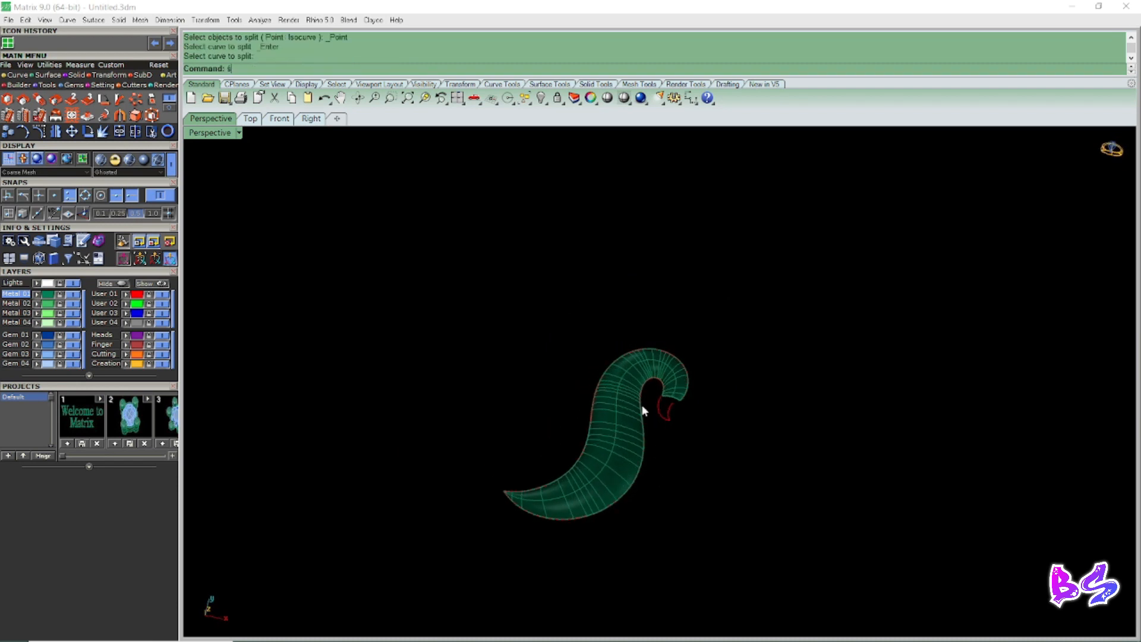
{"action": "left_click", "coordinate": [213, 136]}
{"action": "left_click", "coordinate": [333, 48]}
{"action": "right_click_drag", "start_coordinate": [542, 412], "coordinate": [658, 405]}
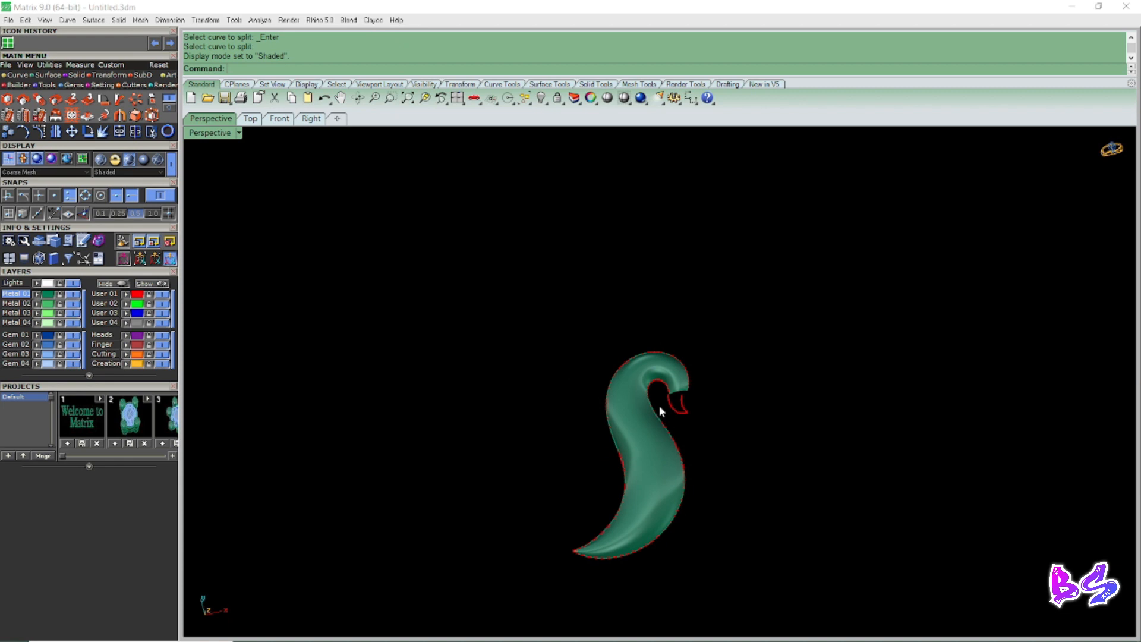
Bring back the hidden gem and bezel and raise them onto the head end of the swept body.
{"action": "scroll", "coordinate": [630, 401], "scroll_direction": "up", "scroll_amount": 5}
{"action": "key", "text": "BackSpace"}
{"action": "key", "text": "Return"}
{"action": "right_click_drag", "start_coordinate": [583, 341], "coordinate": [666, 302]}
{"action": "scroll", "coordinate": [681, 439], "scroll_direction": "up", "scroll_amount": 6}
{"action": "left_click", "coordinate": [682, 394]}
{"action": "scroll", "coordinate": [666, 302], "scroll_direction": "up", "scroll_amount": 2}
{"action": "left_click_drag", "start_coordinate": [635, 318], "coordinate": [637, 277]}
{"action": "key", "text": "Escape"}
{"action": "scroll", "coordinate": [633, 274], "scroll_direction": "down", "scroll_amount": 5}
{"action": "right_click_drag", "start_coordinate": [633, 273], "coordinate": [720, 451]}
{"action": "key", "text": "F5"}
{"action": "scroll", "coordinate": [653, 423], "scroll_direction": "down", "scroll_amount": 6}
{"action": "right_click_drag", "start_coordinate": [649, 413], "coordinate": [610, 356]}
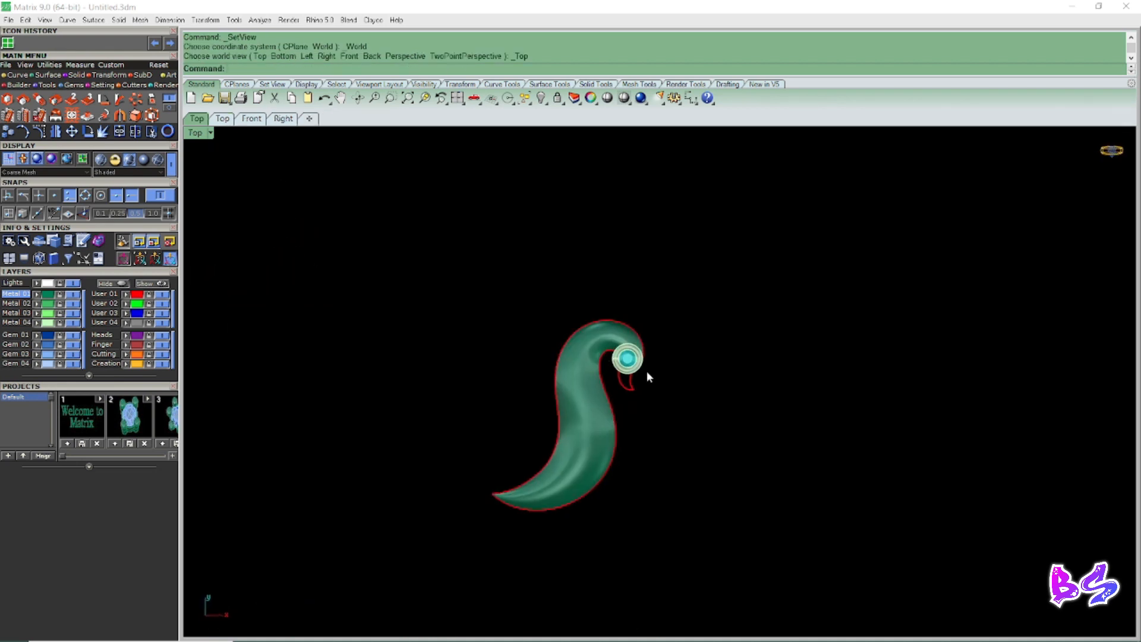
Isolate the two small hook curves below the bezel by hiding everything else.
{"action": "scroll", "coordinate": [630, 368], "scroll_direction": "up", "scroll_amount": 12}
{"action": "right_click_drag", "start_coordinate": [598, 402], "coordinate": [610, 414]}
{"action": "scroll", "coordinate": [648, 432], "scroll_direction": "up", "scroll_amount": 4}
{"action": "left_click_drag", "start_coordinate": [676, 405], "coordinate": [613, 465]}
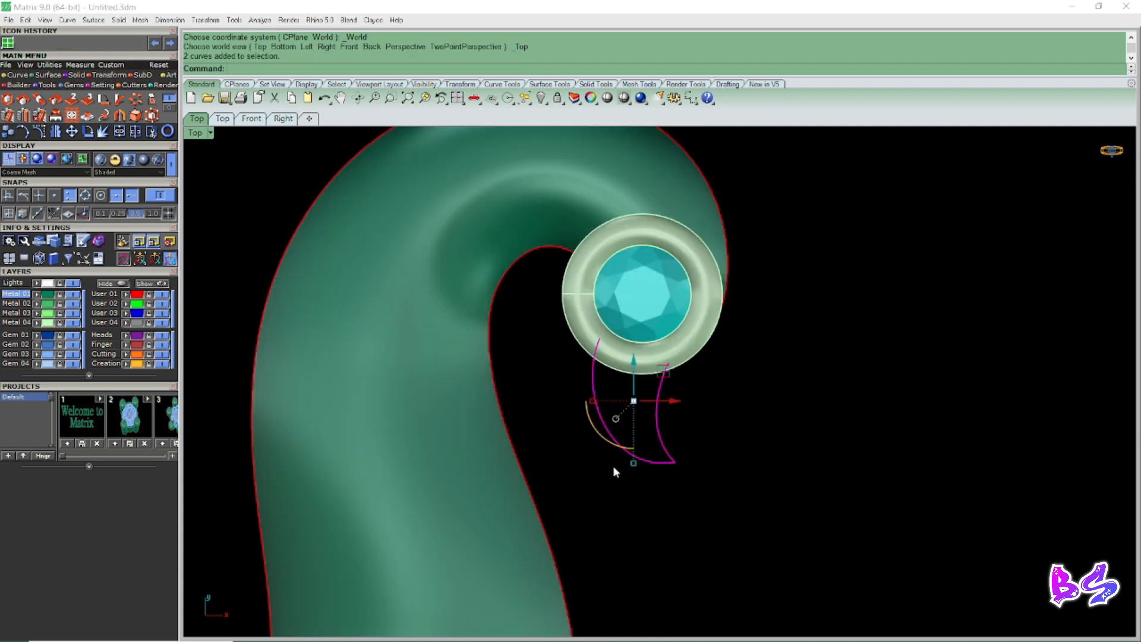
{"action": "scroll", "coordinate": [618, 428], "scroll_direction": "down", "scroll_amount": 8}
{"action": "type", "text": "hide"}
{"action": "key", "text": "Return"}
Draw a line joining the upper open ends of the two small hook curves.
{"action": "scroll", "coordinate": [602, 405], "scroll_direction": "up", "scroll_amount": 8}
{"action": "type", "text": "L"}
{"action": "key", "text": "Return"}
{"action": "scroll", "coordinate": [588, 378], "scroll_direction": "up", "scroll_amount": 3}
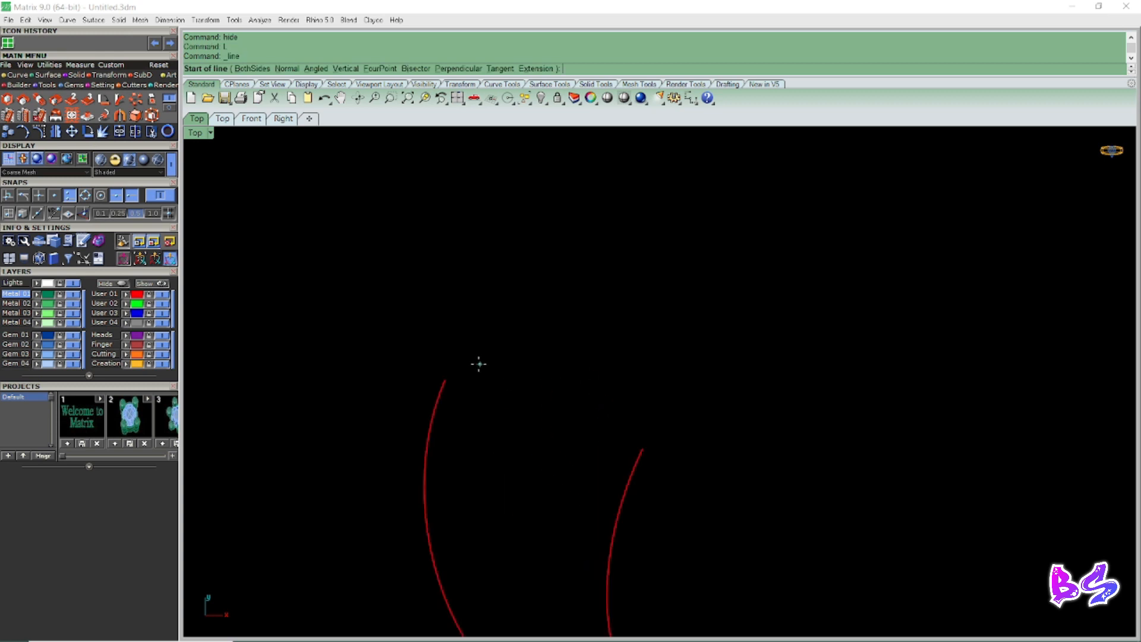
{"action": "left_click", "coordinate": [444, 378]}
{"action": "left_click", "coordinate": [641, 448]}
Rebuild the line that closes the small hook outline.
{"action": "left_click", "coordinate": [540, 413]}
{"action": "key", "text": "F4"}
{"action": "right_click_drag", "start_coordinate": [495, 445], "coordinate": [585, 397]}
{"action": "type", "text": "R"}
{"action": "key", "text": "Return"}
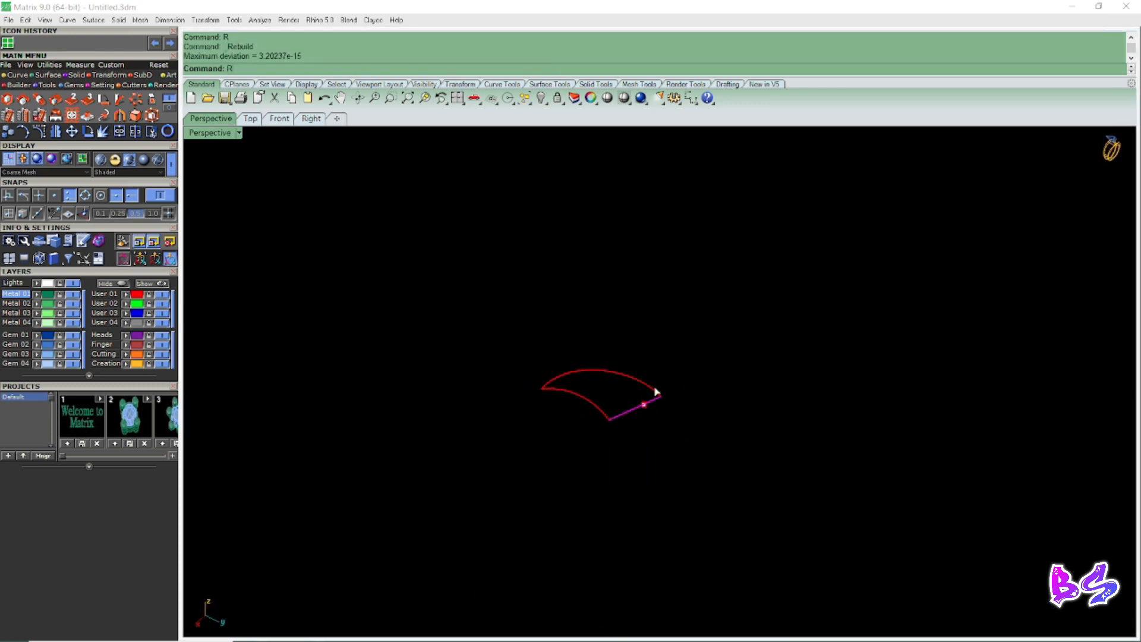
{"action": "key", "text": "Return"}
Raise the closing line's two middle control points vertically to shape it into an arch.
{"action": "key", "text": "F10"}
{"action": "scroll", "coordinate": [671, 449], "scroll_direction": "up", "scroll_amount": 3}
{"action": "left_click_drag", "start_coordinate": [668, 480], "coordinate": [669, 479]}
{"action": "right_click_drag", "start_coordinate": [669, 480], "coordinate": [687, 459]}
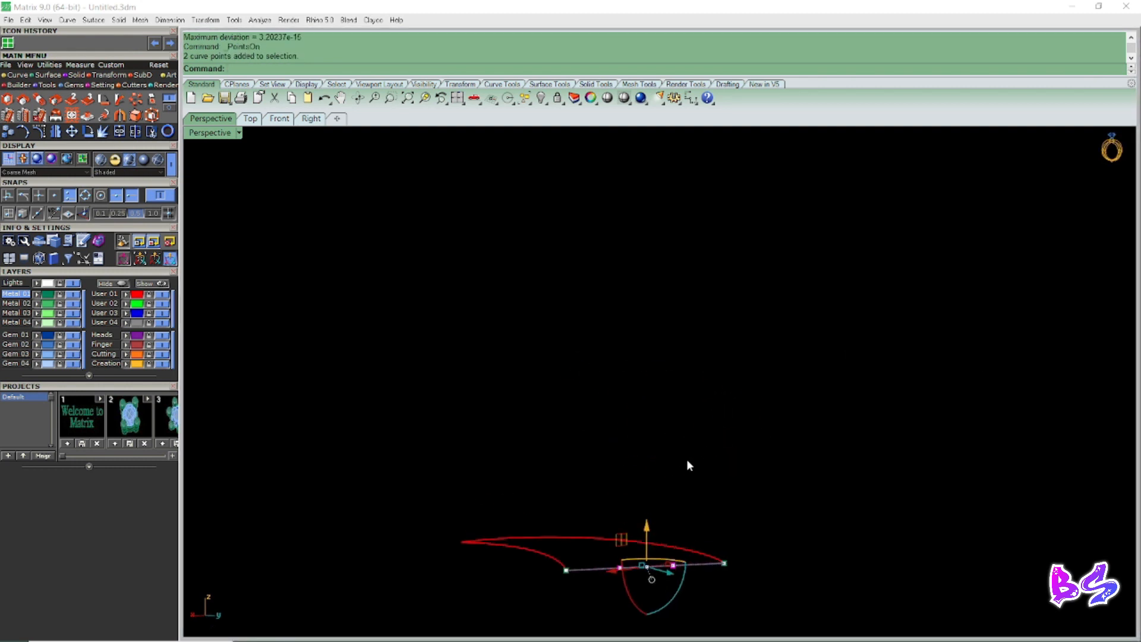
{"action": "left_click_drag", "start_coordinate": [650, 527], "coordinate": [649, 469]}
{"action": "right_click_drag", "start_coordinate": [726, 354], "coordinate": [607, 359]}
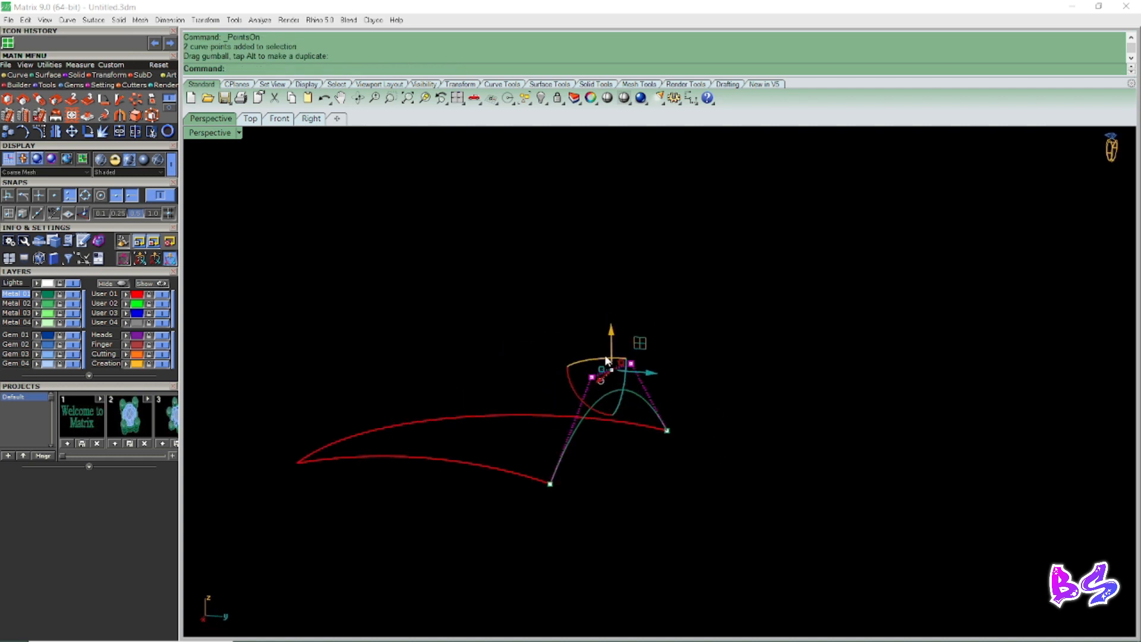
{"action": "left_click_drag", "start_coordinate": [612, 331], "coordinate": [612, 346]}
{"action": "key", "text": "Escape"}
{"action": "key", "text": "Escape"}
{"action": "scroll", "coordinate": [826, 381], "scroll_direction": "down", "scroll_amount": 5}
{"action": "right_click_drag", "start_coordinate": [661, 421], "coordinate": [643, 443]}
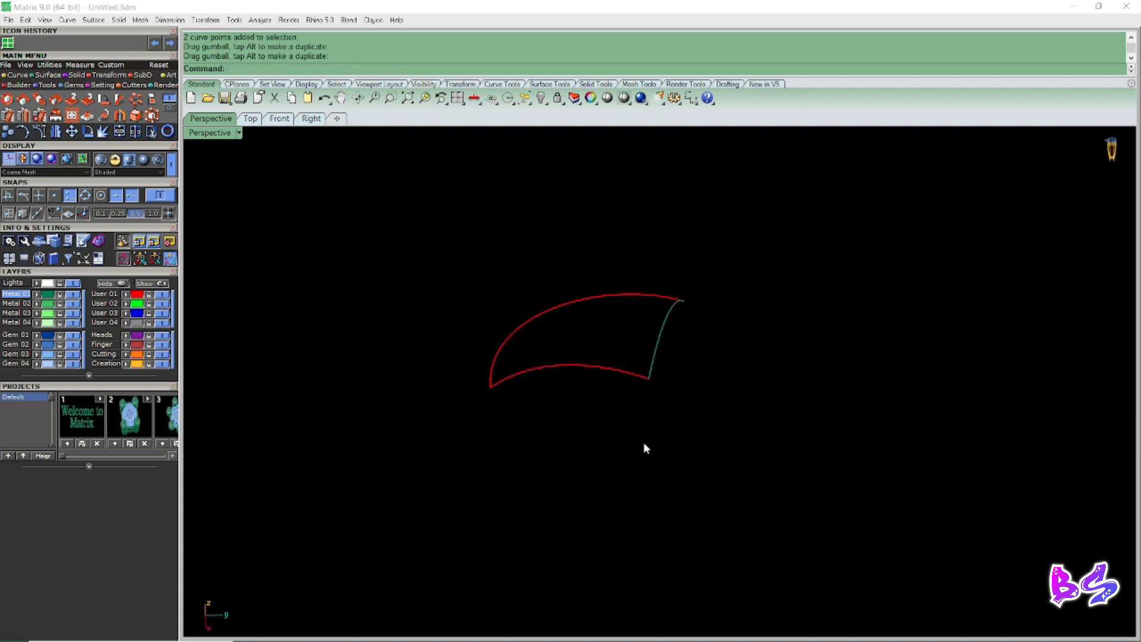
Create a two-rail sweep along the small hook's two curves using the arched line as cross section.
{"action": "scroll", "coordinate": [655, 320], "scroll_direction": "up", "scroll_amount": 3}
{"action": "left_click", "coordinate": [666, 331]}
{"action": "type", "text": "SW"}
{"action": "key", "text": "Return"}
{"action": "scroll", "coordinate": [571, 274], "scroll_direction": "up", "scroll_amount": 2}
{"action": "left_click", "coordinate": [541, 295]}
{"action": "key", "text": "Escape"}
{"action": "key", "text": "Escape"}
{"action": "left_click", "coordinate": [594, 290]}
{"action": "left_click", "coordinate": [630, 444]}
{"action": "left_click", "coordinate": [699, 380]}
{"action": "scroll", "coordinate": [652, 330], "scroll_direction": "down", "scroll_amount": 3}
{"action": "right_click", "coordinate": [618, 378]}
{"action": "right_click_drag", "start_coordinate": [568, 384], "coordinate": [530, 344]}
{"action": "left_click", "coordinate": [602, 427]}
{"action": "scroll", "coordinate": [599, 390], "scroll_direction": "down", "scroll_amount": 4}
{"action": "right_click_drag", "start_coordinate": [564, 445], "coordinate": [689, 452]}
Bring back the hidden swirl body, gem and bezel and switch to the top view.
{"action": "type", "text": "W"}
{"action": "key", "text": "Return"}
{"action": "scroll", "coordinate": [693, 412], "scroll_direction": "down", "scroll_amount": 6}
{"action": "scroll", "coordinate": [593, 394], "scroll_direction": "up", "scroll_amount": 5}
{"action": "right_click_drag", "start_coordinate": [660, 506], "coordinate": [668, 401]}
{"action": "type", "text": "E"}
{"action": "key", "text": "Return"}
{"action": "type", "text": "E"}
{"action": "key", "text": "Escape"}
{"action": "key", "text": "ctrl+F1"}
{"action": "scroll", "coordinate": [632, 346], "scroll_direction": "up", "scroll_amount": 5}
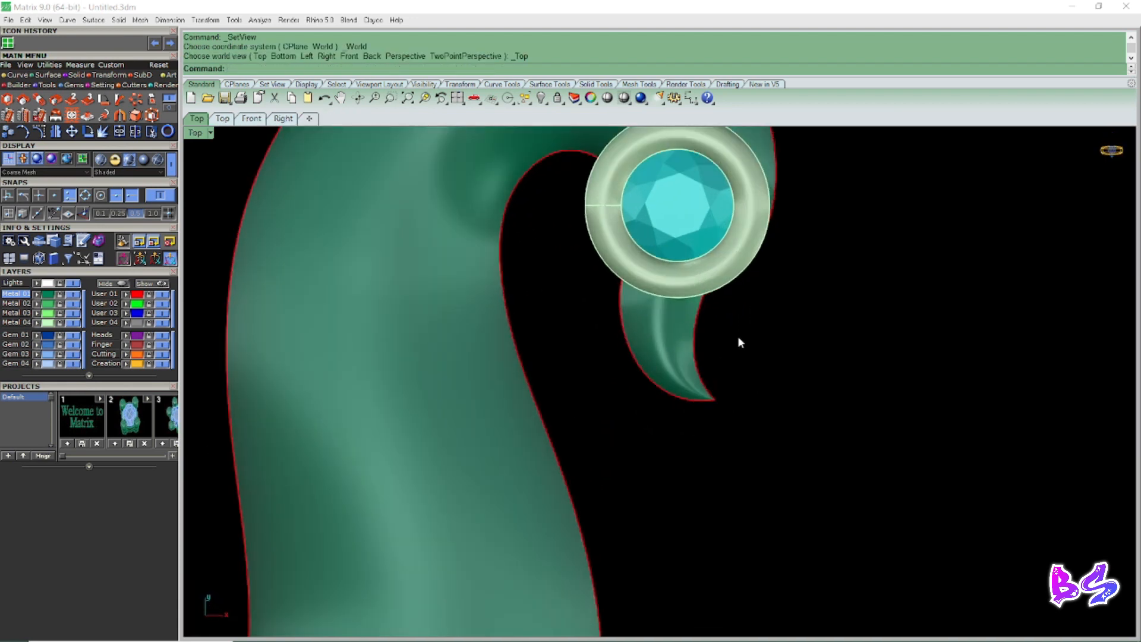
Select the hook surface with its two curves and shift it slightly sideways beneath the bezel toward the swirl body.
{"action": "left_click", "coordinate": [641, 361]}
{"action": "scroll", "coordinate": [640, 361], "scroll_direction": "up", "scroll_amount": 3}
{"action": "left_click_drag", "start_coordinate": [704, 266], "coordinate": [694, 267]}
{"action": "scroll", "coordinate": [829, 315], "scroll_direction": "down", "scroll_amount": 5}
{"action": "scroll", "coordinate": [657, 319], "scroll_direction": "down", "scroll_amount": 6}
{"action": "left_click", "coordinate": [758, 338]}
{"action": "scroll", "coordinate": [684, 328], "scroll_direction": "down", "scroll_amount": 4}
{"action": "right_click_drag", "start_coordinate": [679, 346], "coordinate": [677, 364]}
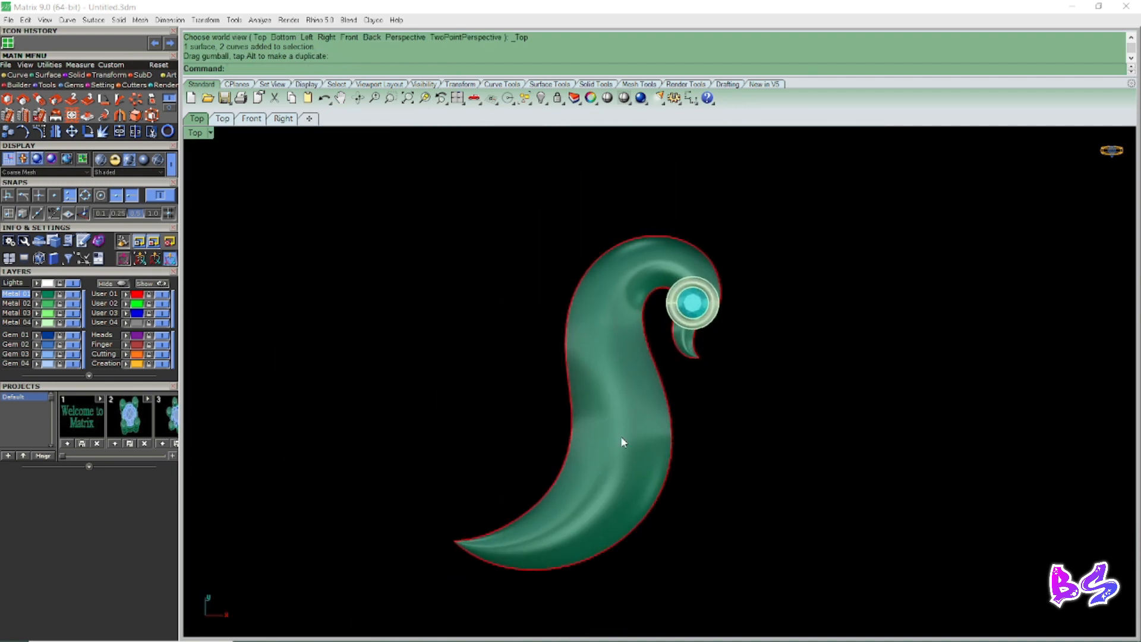
{"action": "scroll", "coordinate": [681, 373], "scroll_direction": "up", "scroll_amount": 4}
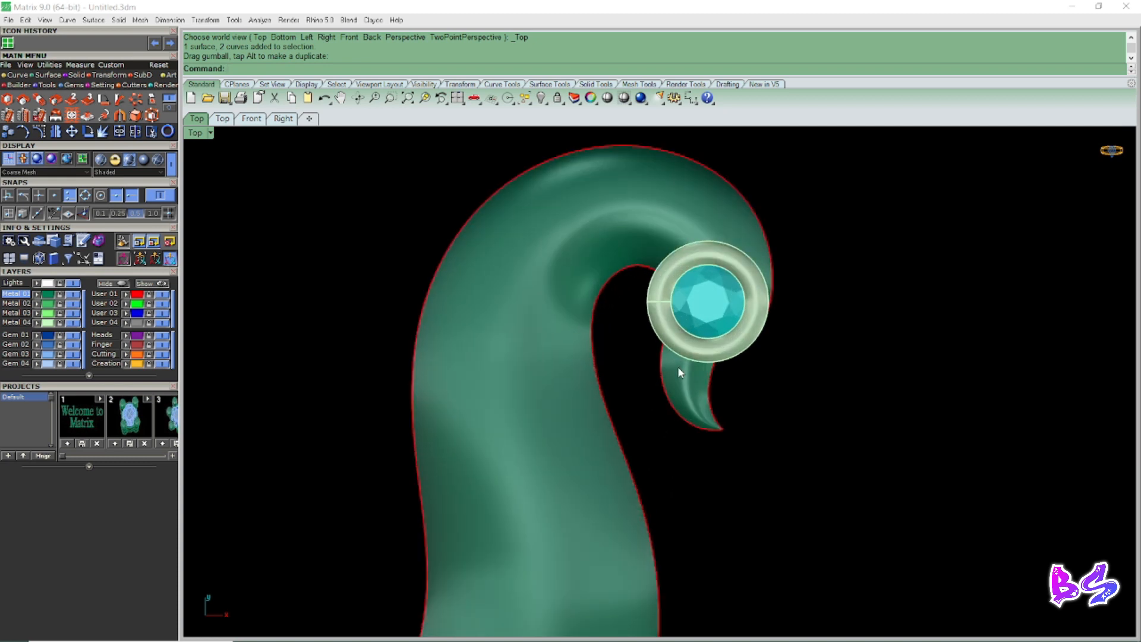
{"action": "scroll", "coordinate": [677, 366], "scroll_direction": "down", "scroll_amount": 5}
{"action": "scroll", "coordinate": [676, 345], "scroll_direction": "up", "scroll_amount": 5}
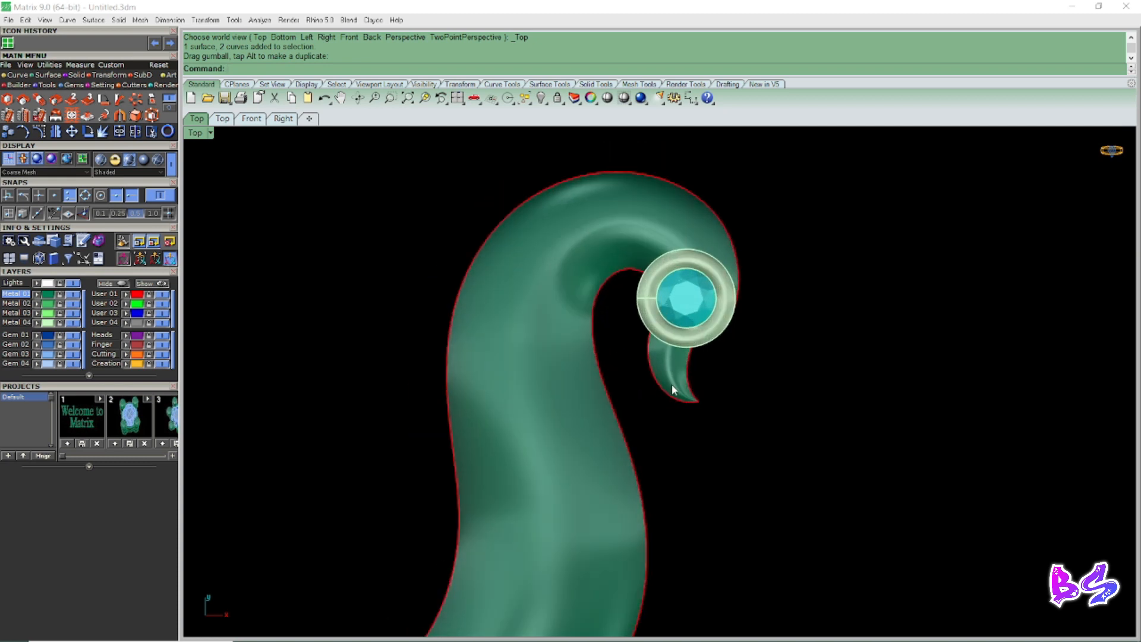
Select the hook surface with its two curves and move it down clear of the bezel.
{"action": "scroll", "coordinate": [671, 388], "scroll_direction": "up", "scroll_amount": 4}
{"action": "left_click_drag", "start_coordinate": [757, 377], "coordinate": [594, 441]}
{"action": "right_click_drag", "start_coordinate": [698, 400], "coordinate": [640, 423]}
{"action": "left_click_drag", "start_coordinate": [639, 355], "coordinate": [670, 436]}
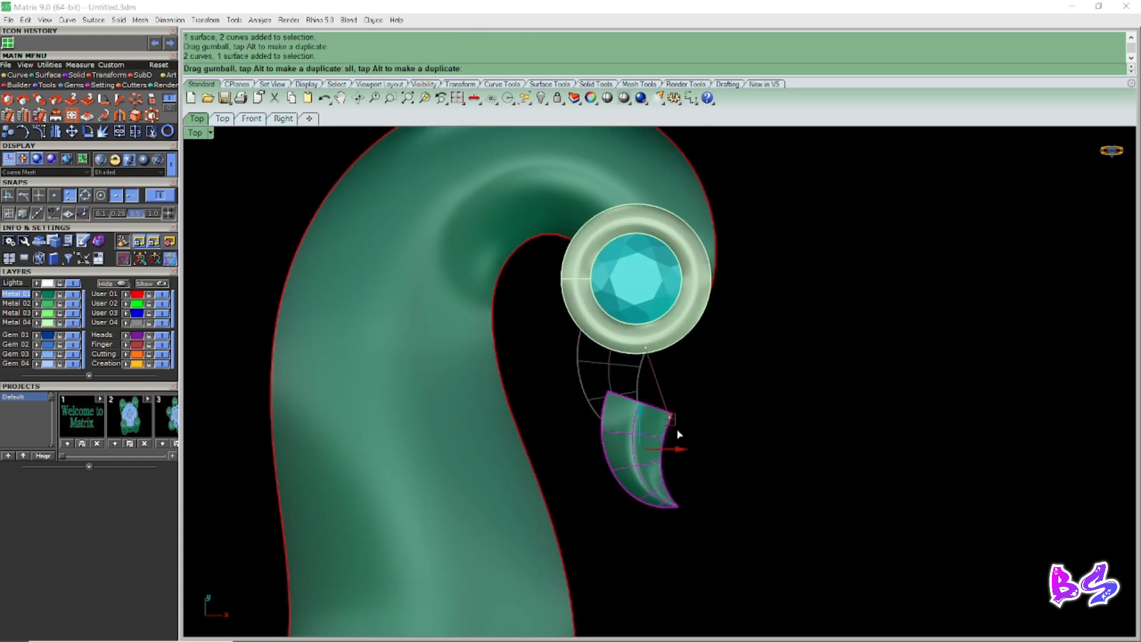
Scale the hook up slightly from its pointed tip using reference points.
{"action": "left_click", "coordinate": [7, 100]}
{"action": "scroll", "coordinate": [537, 467], "scroll_direction": "up", "scroll_amount": 1}
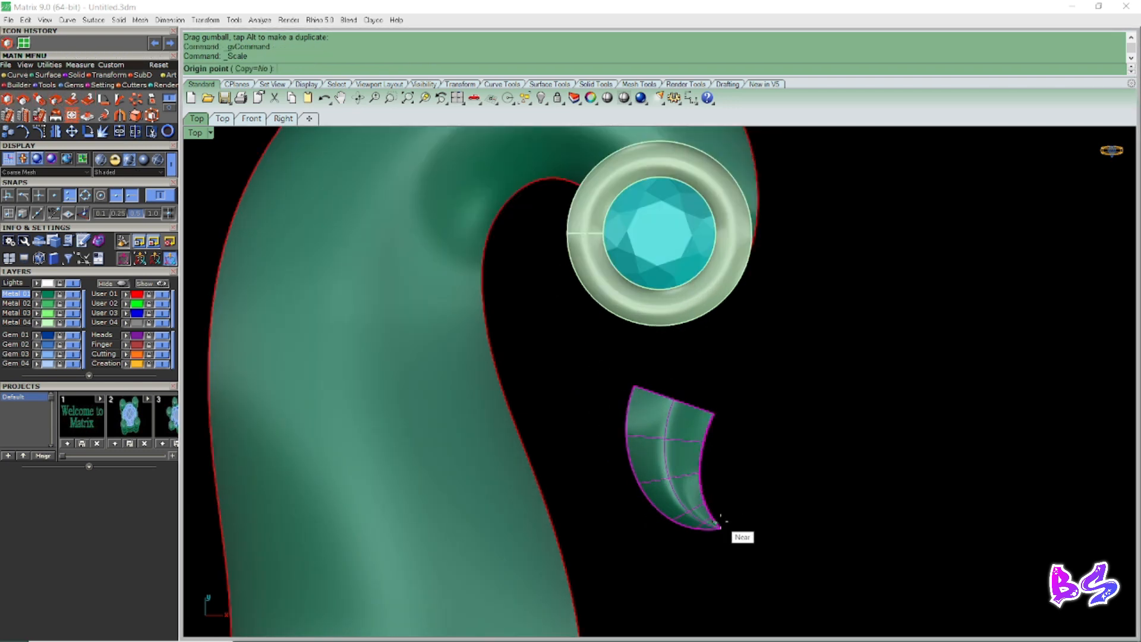
{"action": "left_click", "coordinate": [720, 528]}
{"action": "left_click", "coordinate": [671, 372]}
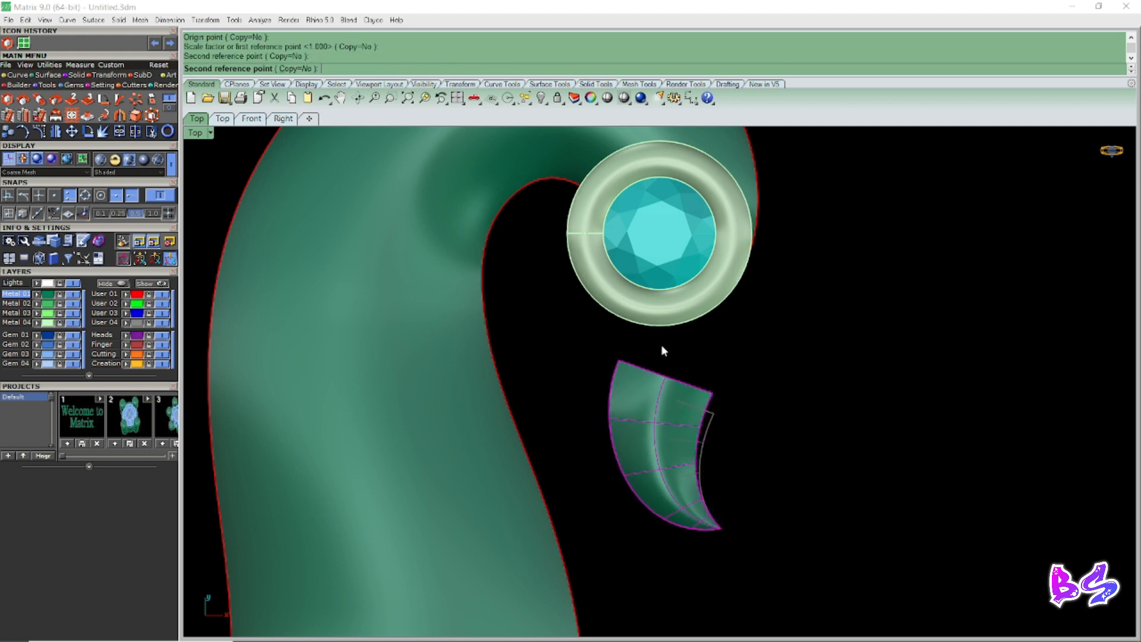
{"action": "left_click", "coordinate": [661, 345]}
Move the enlarged hook back up so that its wide end tucks beneath the bezel.
{"action": "scroll", "coordinate": [667, 365], "scroll_direction": "down", "scroll_amount": 1}
{"action": "left_click", "coordinate": [692, 397]}
{"action": "left_click_drag", "start_coordinate": [692, 397], "coordinate": [674, 334]}
{"action": "left_click", "coordinate": [741, 385]}
Inspect the whole piece from the top and in perspective, checking how the hook sits beneath the bezel.
{"action": "scroll", "coordinate": [741, 385], "scroll_direction": "down", "scroll_amount": 8}
{"action": "right_click_drag", "start_coordinate": [751, 372], "coordinate": [721, 388]}
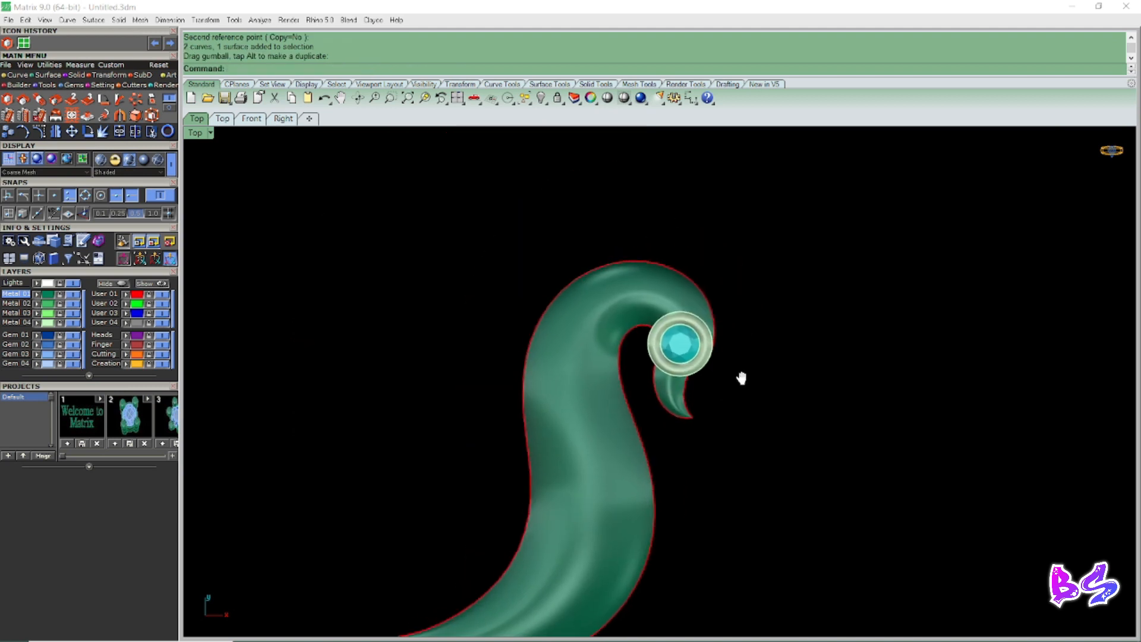
{"action": "mouse_move", "coordinate": [652, 383]}
{"action": "right_mouse_down"}
{"action": "mouse_move", "coordinate": [668, 336]}
{"action": "mouse_move", "coordinate": [638, 381]}
{"action": "right_mouse_up"}
{"action": "scroll", "coordinate": [658, 343], "scroll_direction": "up", "scroll_amount": 2}
{"action": "scroll", "coordinate": [726, 334], "scroll_direction": "down", "scroll_amount": 8}
{"action": "key", "text": "F4"}
{"action": "right_click_drag", "start_coordinate": [678, 423], "coordinate": [687, 470]}
{"action": "scroll", "coordinate": [747, 334], "scroll_direction": "up", "scroll_amount": 6}
{"action": "right_click_drag", "start_coordinate": [748, 334], "coordinate": [793, 353]}
{"action": "key", "text": "F1"}
{"action": "right_click_drag", "start_coordinate": [674, 338], "coordinate": [657, 284]}
{"action": "scroll", "coordinate": [652, 279], "scroll_direction": "down", "scroll_amount": 2}
Select all curves, assign them to the Heads layer and hide that layer.
{"action": "left_click", "coordinate": [628, 341]}
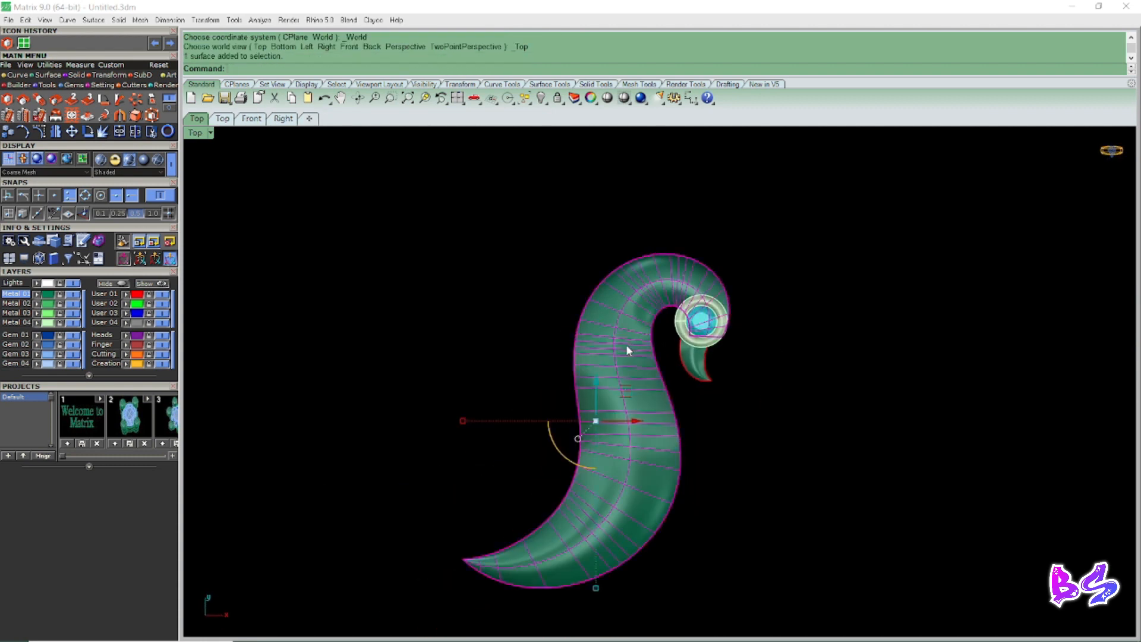
{"action": "scroll", "coordinate": [591, 381], "scroll_direction": "down", "scroll_amount": 3}
{"action": "type", "text": "SC"}
{"action": "key", "text": "Return"}
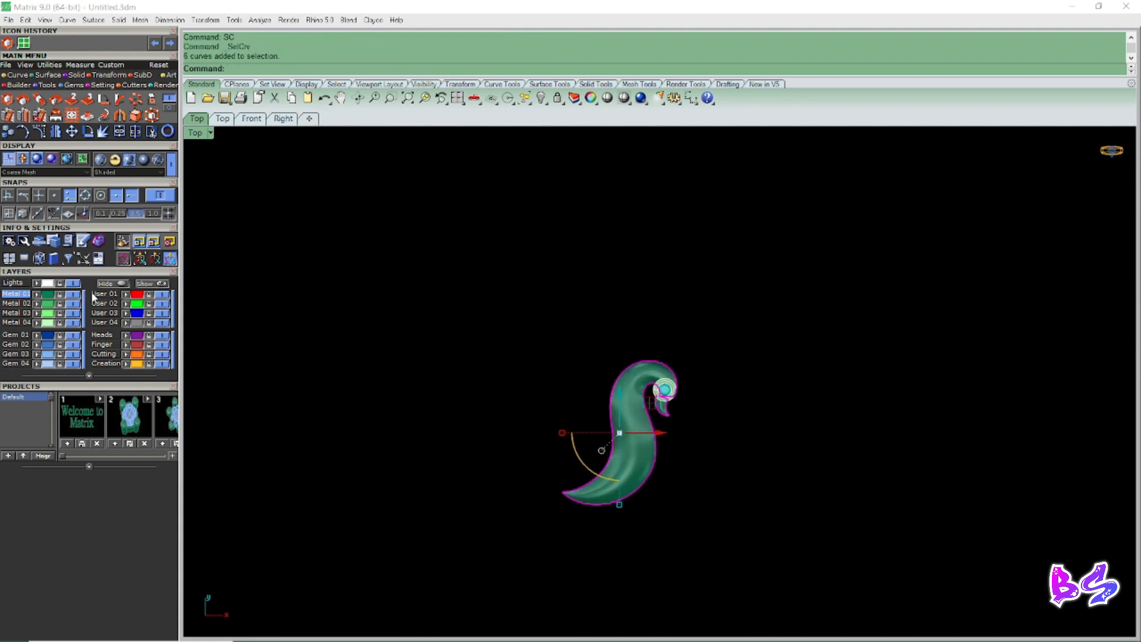
{"action": "left_click", "coordinate": [126, 335]}
{"action": "left_click", "coordinate": [161, 335]}
{"action": "right_click_drag", "start_coordinate": [632, 404], "coordinate": [601, 428]}
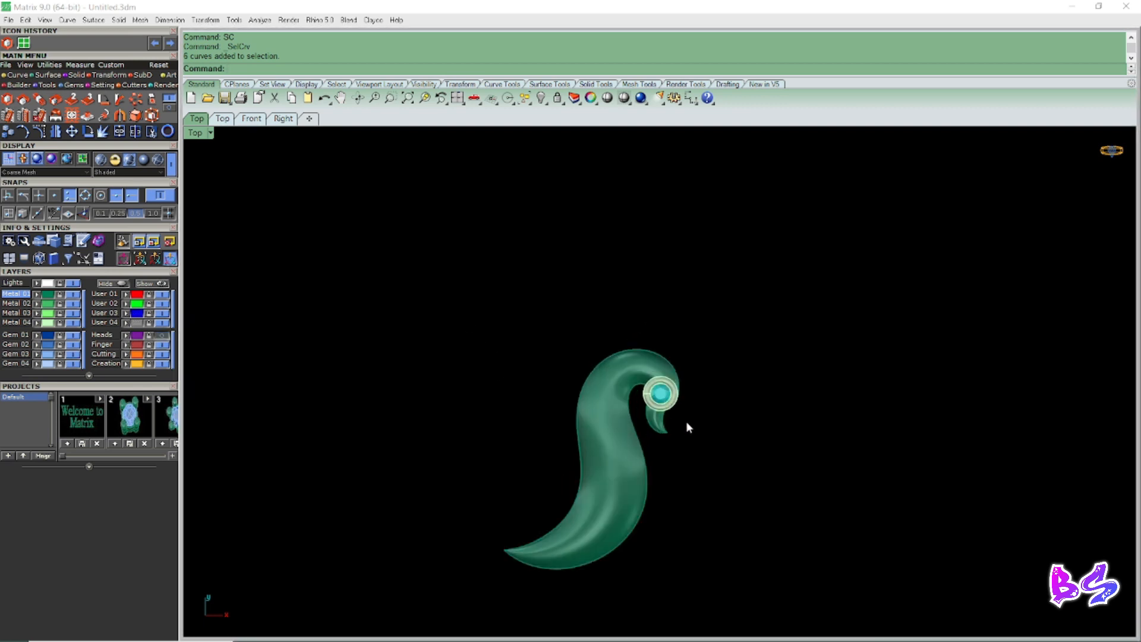
{"action": "scroll", "coordinate": [686, 419], "scroll_direction": "up", "scroll_amount": 3}
{"action": "type", "text": "E"}
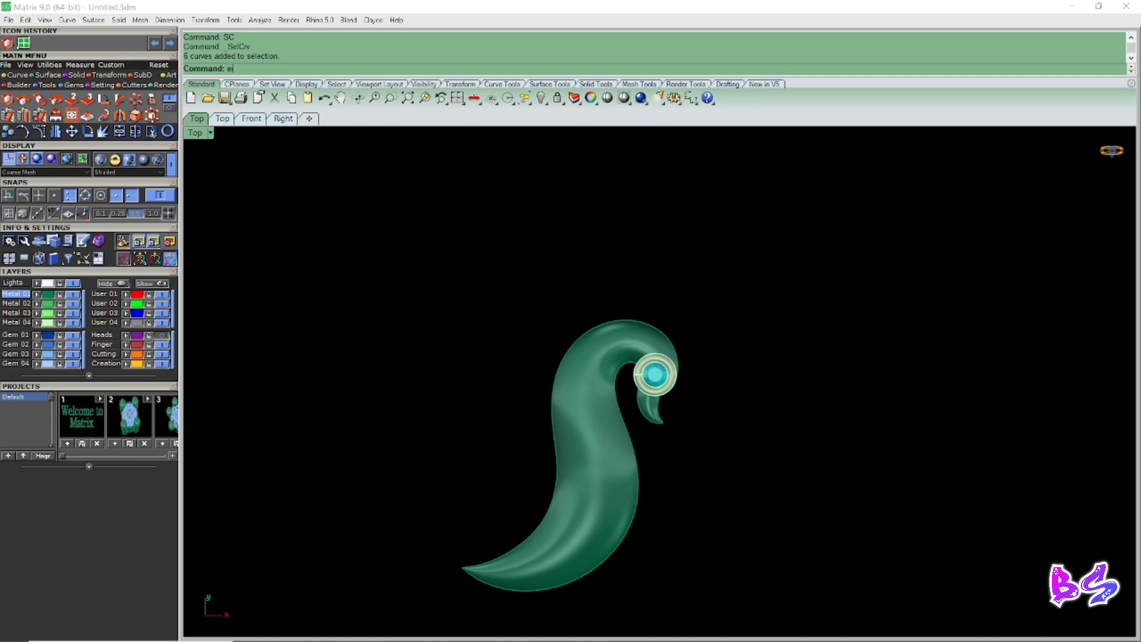
{"action": "type", "text": "i"}
{"action": "key", "text": "Return"}
{"action": "scroll", "coordinate": [654, 347], "scroll_direction": "up", "scroll_amount": 4}
{"action": "scroll", "coordinate": [625, 309], "scroll_direction": "down", "scroll_amount": 4}
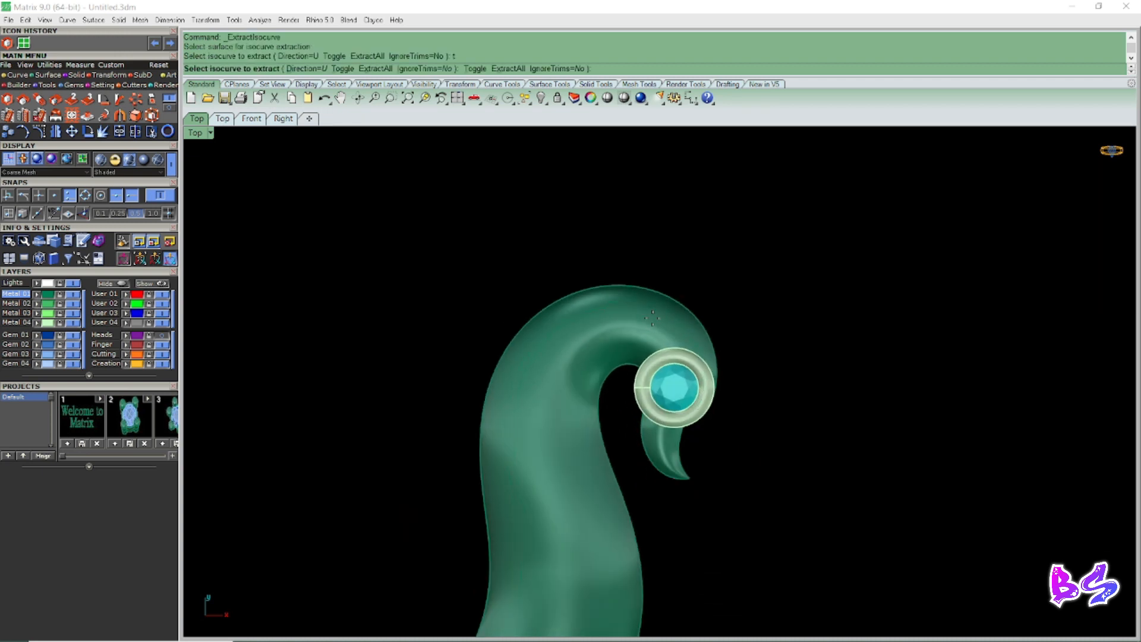
{"action": "type", "text": "t"}
{"action": "key", "text": "Return"}
{"action": "scroll", "coordinate": [657, 330], "scroll_direction": "up", "scroll_amount": 4}
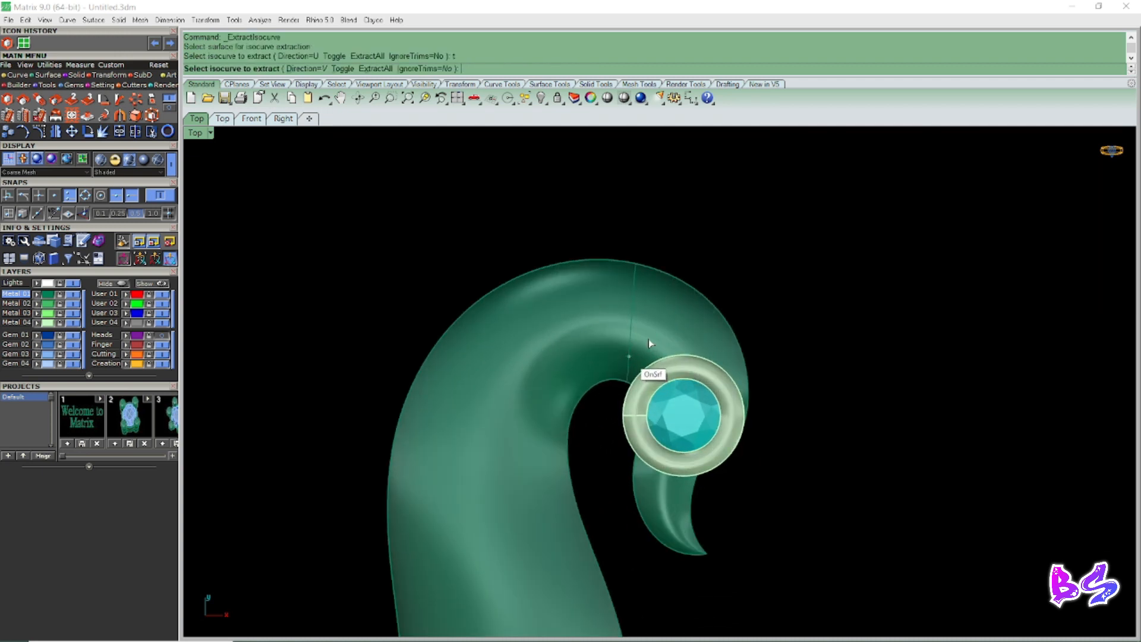
{"action": "scroll", "coordinate": [684, 336], "scroll_direction": "down", "scroll_amount": 4}
{"action": "key", "text": "Escape"}
Draw a slanted line across the swirl's upper bend just above the bezel, overshooting both edges.
{"action": "type", "text": "l"}
{"action": "key", "text": "Return"}
{"action": "scroll", "coordinate": [688, 386], "scroll_direction": "up", "scroll_amount": 5}
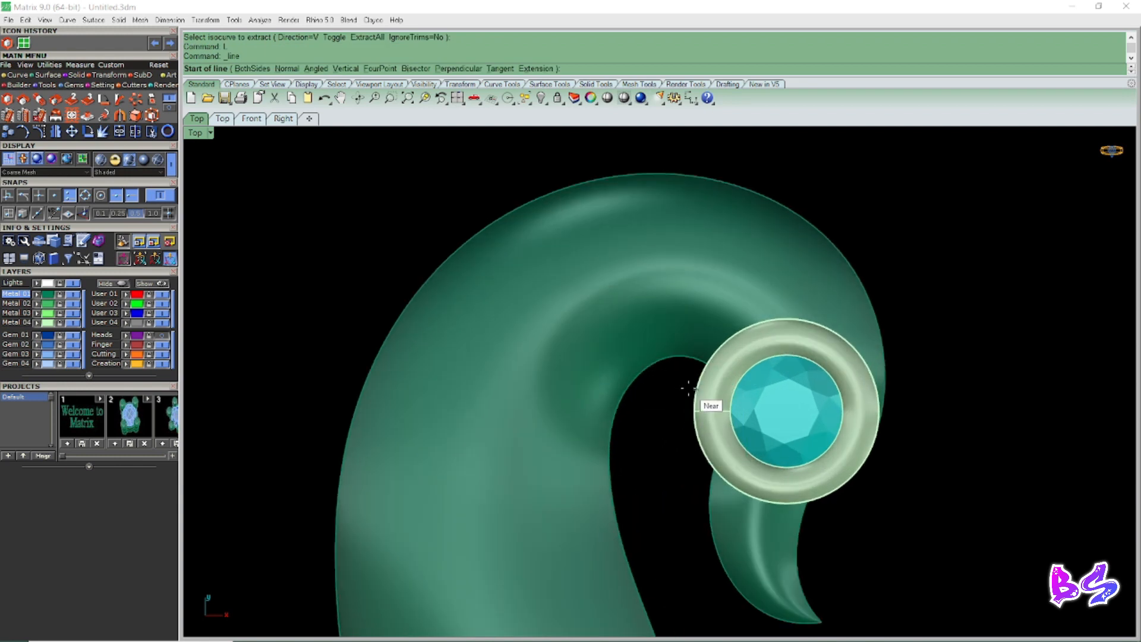
{"action": "left_click", "coordinate": [681, 380]}
{"action": "left_click", "coordinate": [786, 151]}
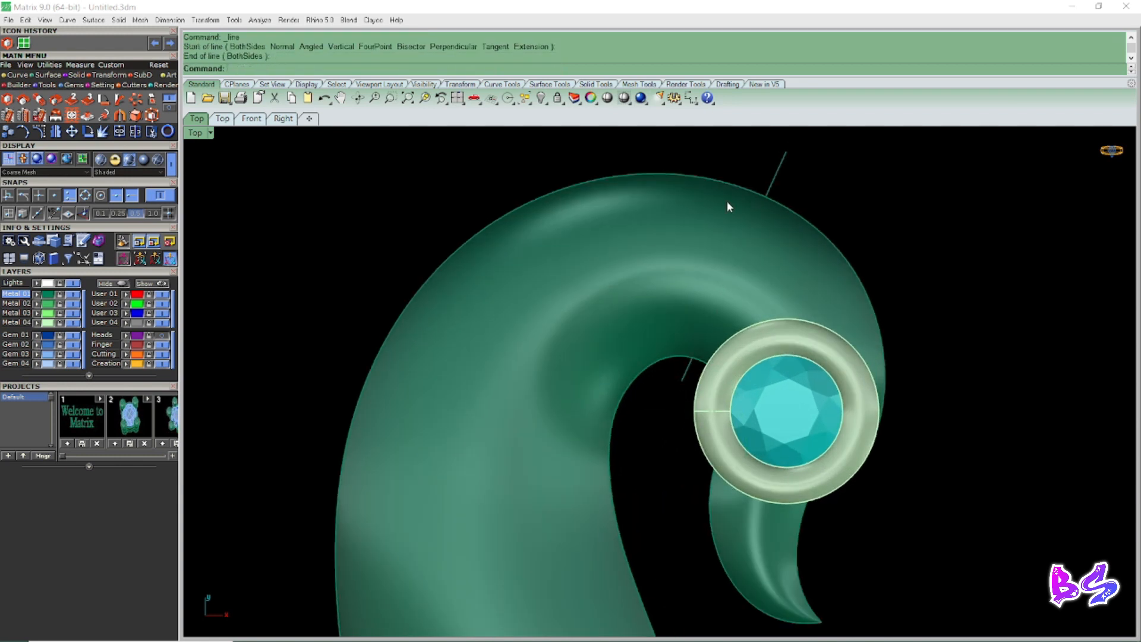
Project the slanted line onto the swirl surface from the top view.
{"action": "scroll", "coordinate": [620, 339], "scroll_direction": "down", "scroll_amount": 6}
{"action": "scroll", "coordinate": [695, 259], "scroll_direction": "up", "scroll_amount": 4}
{"action": "left_click_drag", "start_coordinate": [829, 201], "coordinate": [652, 256]}
{"action": "scroll", "coordinate": [651, 256], "scroll_direction": "down", "scroll_amount": 5}
{"action": "scroll", "coordinate": [682, 261], "scroll_direction": "up", "scroll_amount": 4}
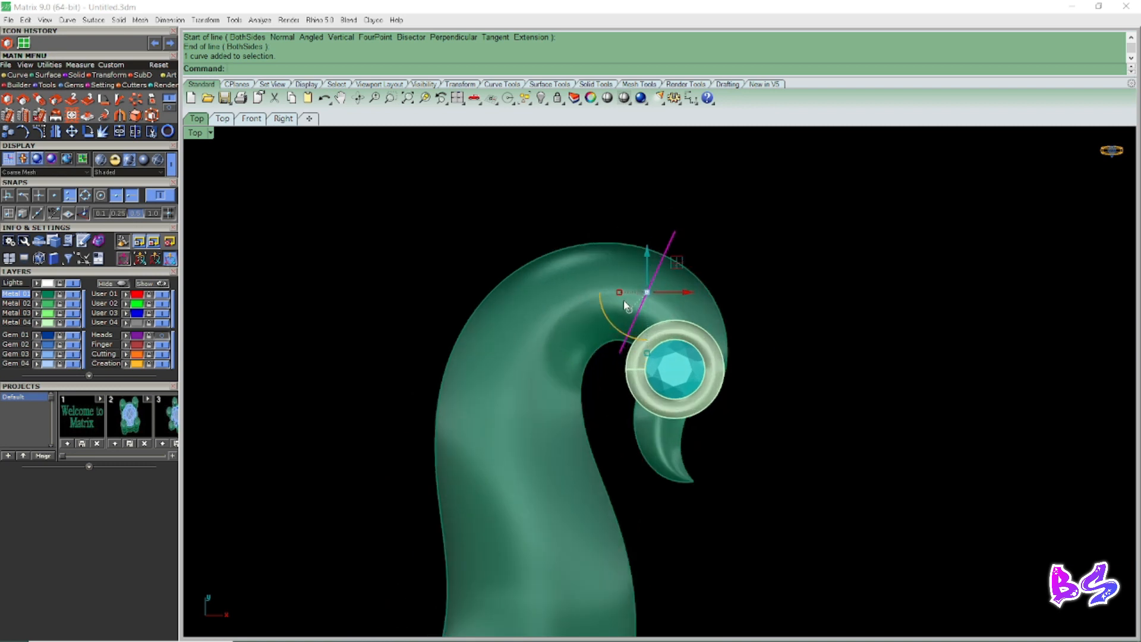
{"action": "scroll", "coordinate": [701, 259], "scroll_direction": "up", "scroll_amount": 4}
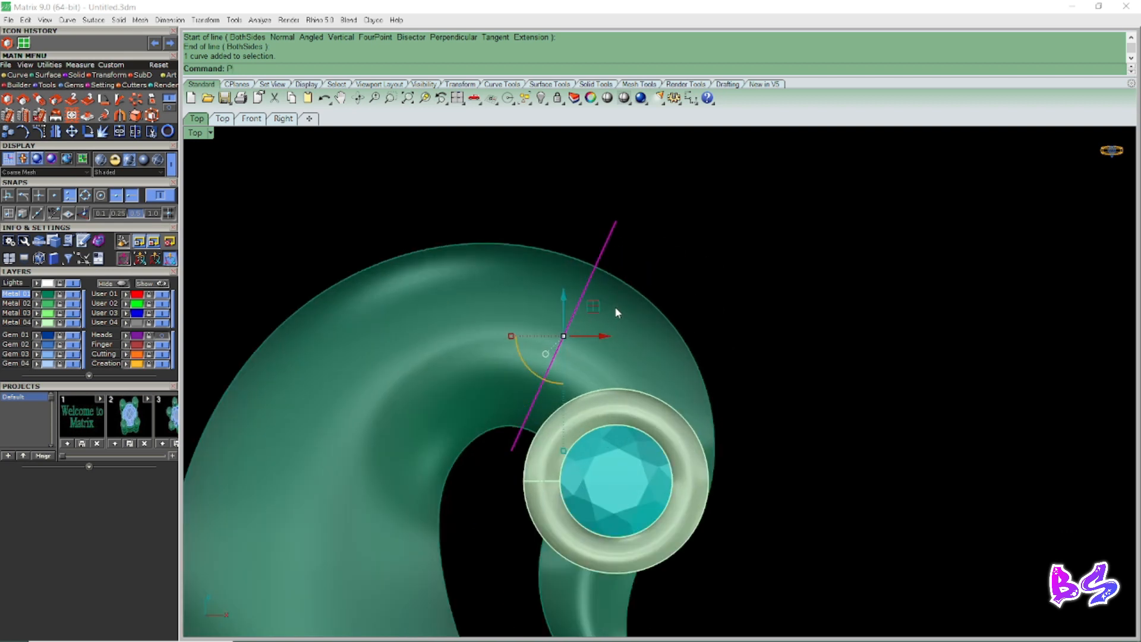
{"action": "type", "text": "P"}
{"action": "type", "text": "ro"}
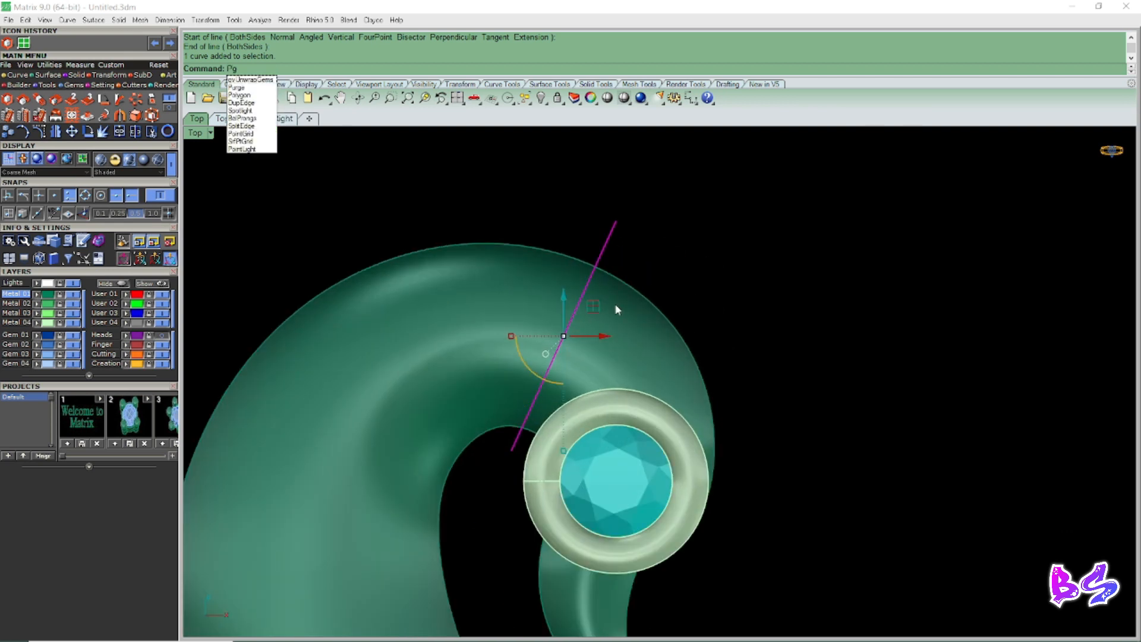
{"action": "key", "text": "Return"}
{"action": "type", "text": "pj"}
{"action": "key", "text": "Return"}
{"action": "left_click", "coordinate": [489, 315]}
{"action": "key", "text": "Return"}
Switch to perspective and delete the original straight line beside the projected curve.
{"action": "right_click_drag", "start_coordinate": [542, 306], "coordinate": [649, 306]}
{"action": "key", "text": "F4"}
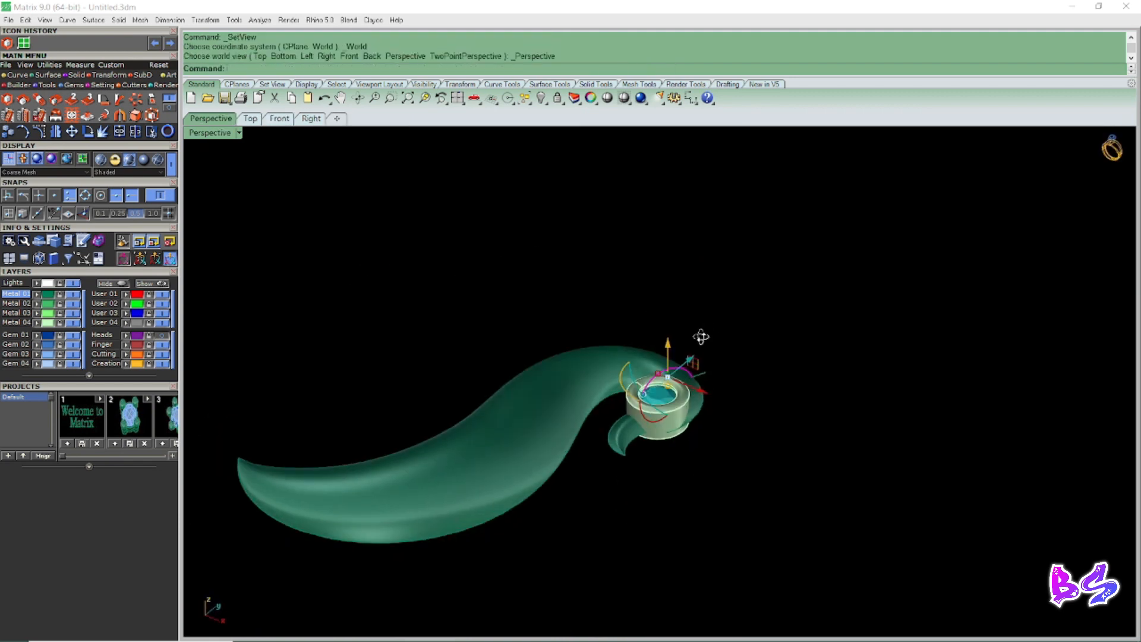
{"action": "right_click_drag", "start_coordinate": [715, 319], "coordinate": [712, 395]}
{"action": "scroll", "coordinate": [712, 395], "scroll_direction": "up", "scroll_amount": 7}
{"action": "left_click_drag", "start_coordinate": [753, 323], "coordinate": [701, 390]}
{"action": "key", "text": "Delete"}
Assign the projected curve to the User 01 layer and return to the top view.
{"action": "scroll", "coordinate": [698, 381], "scroll_direction": "down", "scroll_amount": 5}
{"action": "type", "text": "SC"}
{"action": "key", "text": "Return"}
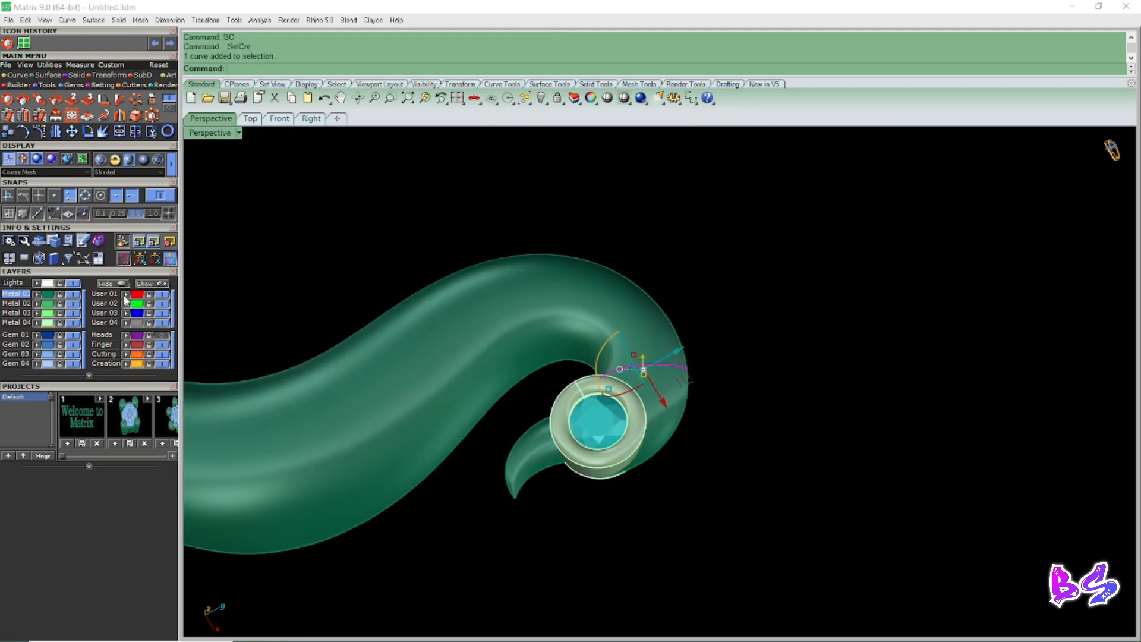
{"action": "key", "text": "F1"}
{"action": "scroll", "coordinate": [618, 342], "scroll_direction": "up", "scroll_amount": 4}
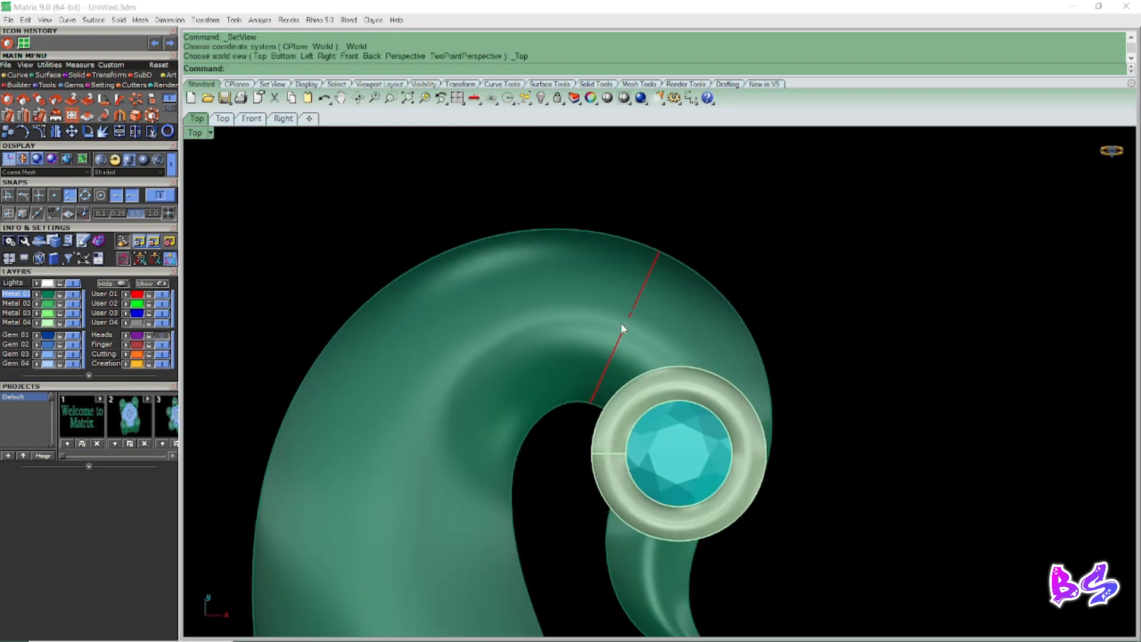
Draw a second, steeper line across the swirl's bend on the side of the first curve away from the gem.
{"action": "scroll", "coordinate": [587, 358], "scroll_direction": "down", "scroll_amount": 5}
{"action": "type", "text": "l"}
{"action": "key", "text": "Return"}
{"action": "scroll", "coordinate": [579, 369], "scroll_direction": "up", "scroll_amount": 8}
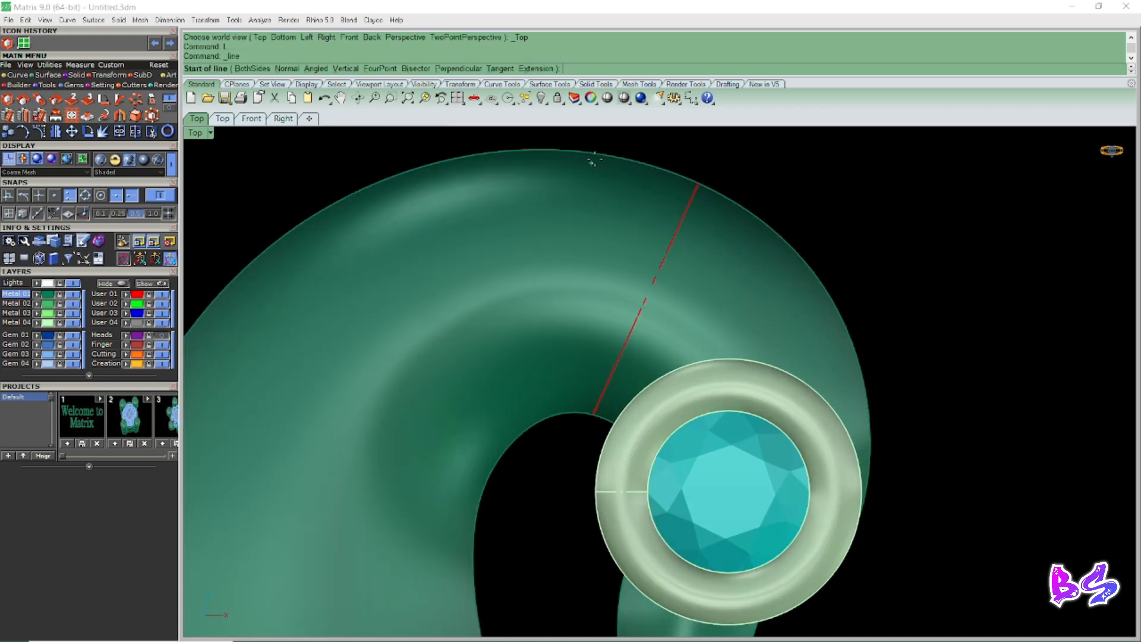
{"action": "left_click", "coordinate": [621, 141]}
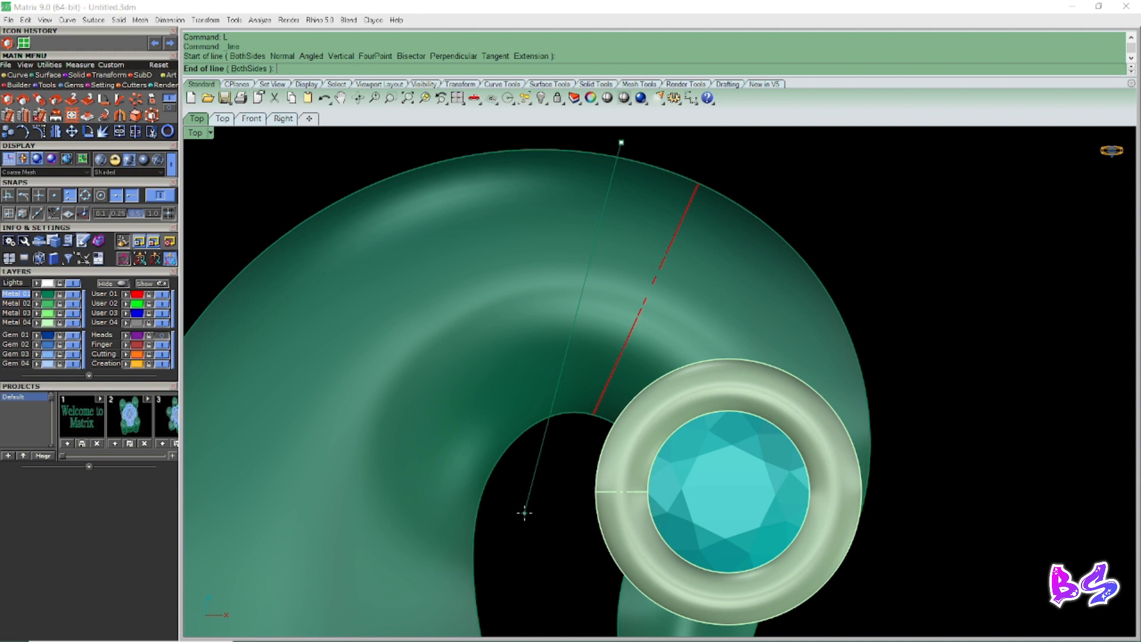
{"action": "scroll", "coordinate": [535, 463], "scroll_direction": "down", "scroll_amount": 3}
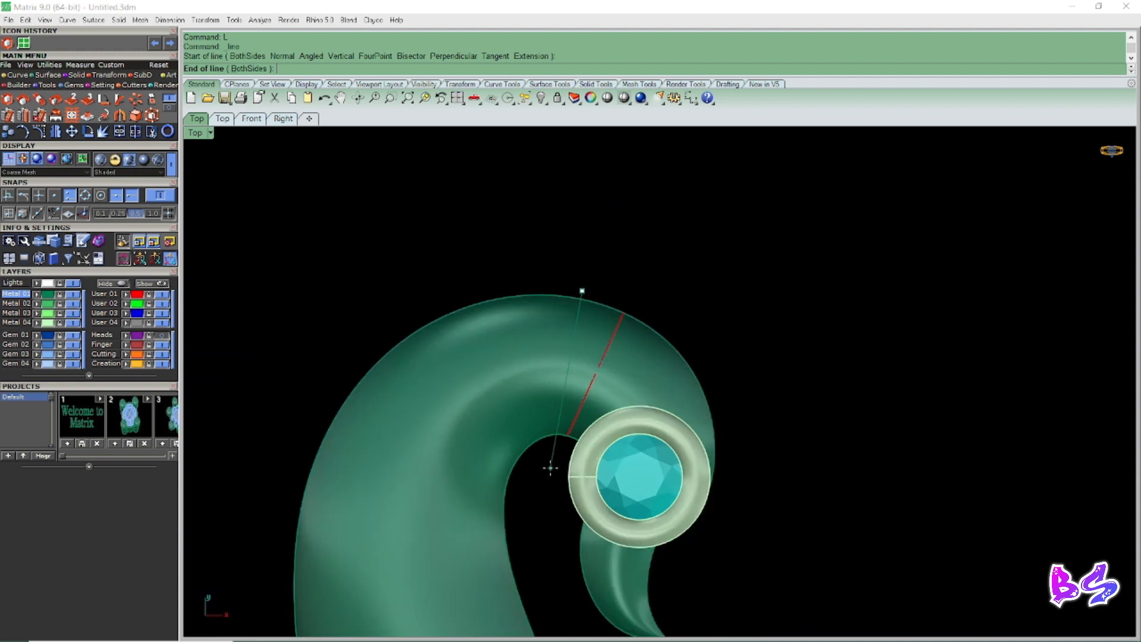
{"action": "scroll", "coordinate": [545, 466], "scroll_direction": "up", "scroll_amount": 2}
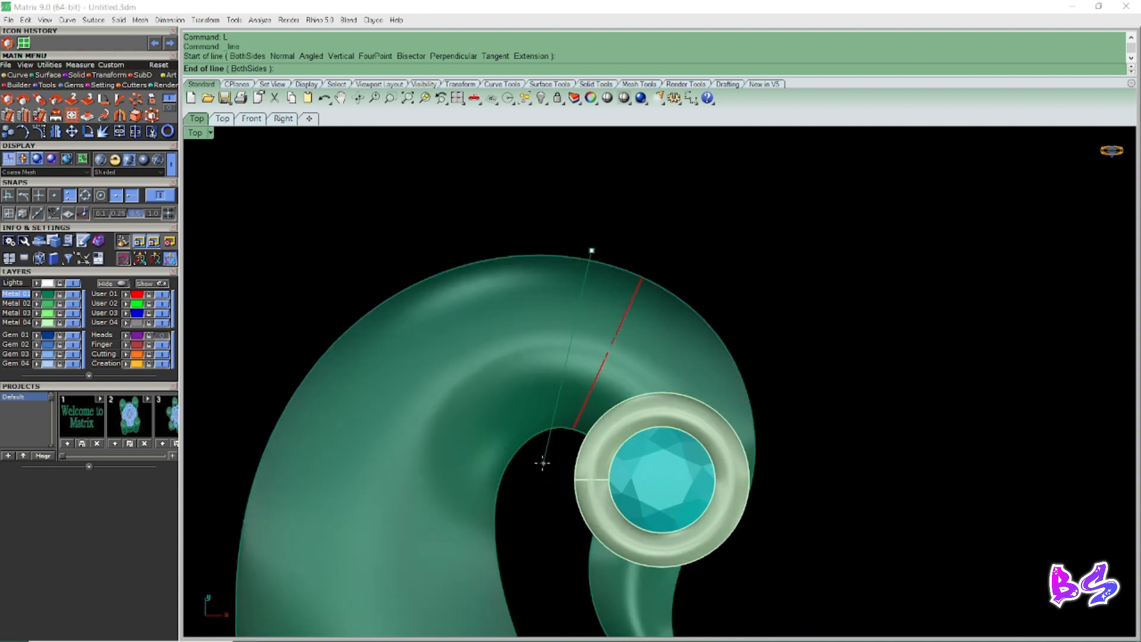
{"action": "scroll", "coordinate": [541, 463], "scroll_direction": "down", "scroll_amount": 2}
{"action": "scroll", "coordinate": [549, 431], "scroll_direction": "up", "scroll_amount": 2}
{"action": "left_click", "coordinate": [550, 430]}
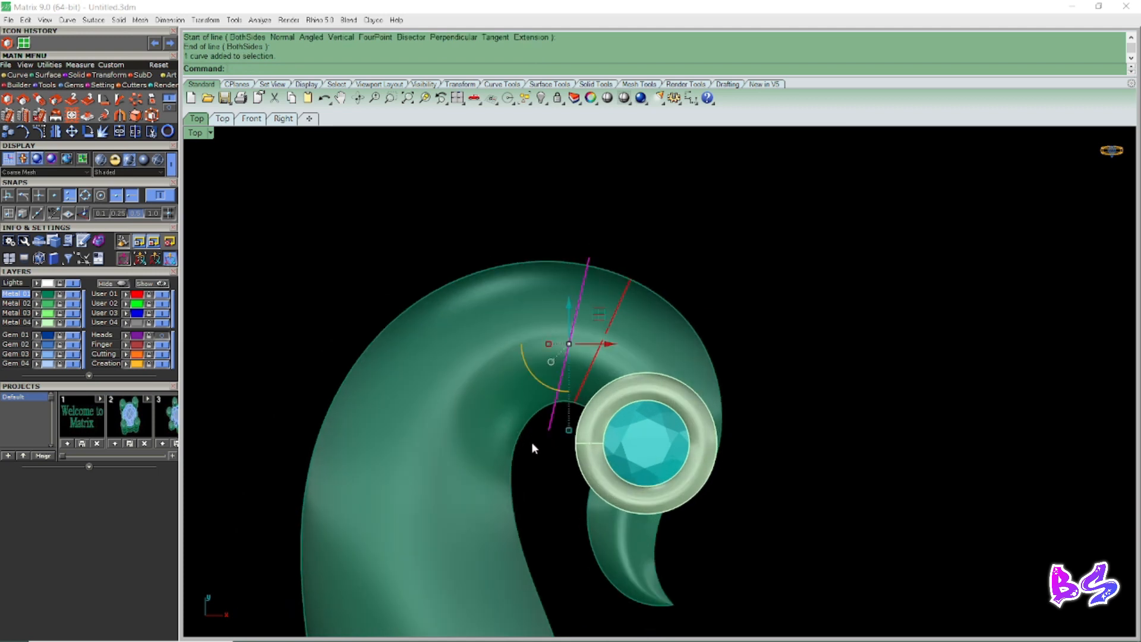
Project the second line onto the swirl surface.
{"action": "type", "text": "Pr"}
{"action": "key", "text": "Return"}
{"action": "left_click", "coordinate": [514, 334]}
{"action": "key", "text": "Return"}
{"action": "right_click_drag", "start_coordinate": [544, 315], "coordinate": [532, 356]}
Delete the second straight line and assign its projected curve to the User 01 layer.
{"action": "scroll", "coordinate": [577, 317], "scroll_direction": "up", "scroll_amount": 4}
{"action": "scroll", "coordinate": [583, 282], "scroll_direction": "up", "scroll_amount": 3}
{"action": "left_click_drag", "start_coordinate": [591, 274], "coordinate": [561, 298]}
{"action": "left_click", "coordinate": [585, 296]}
{"action": "key", "text": "Delete"}
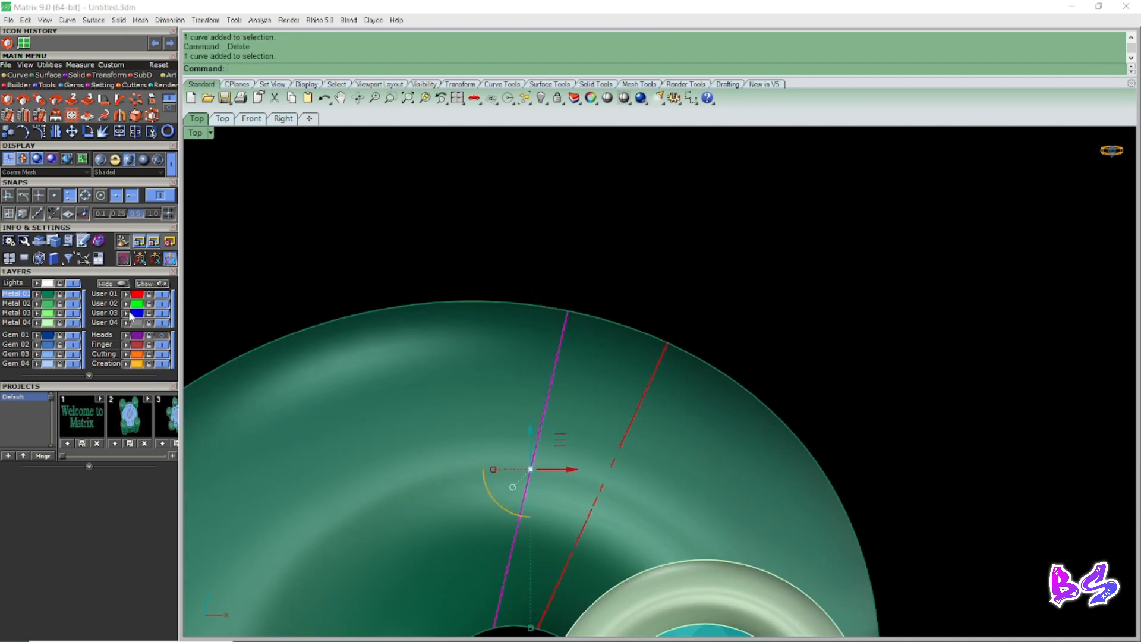
{"action": "left_click", "coordinate": [126, 294]}
{"action": "left_click", "coordinate": [608, 304]}
Rotate the projected curve nearest the bezel slightly about its outer end, swinging its inner end toward the bezel.
{"action": "scroll", "coordinate": [601, 309], "scroll_direction": "down", "scroll_amount": 5}
{"action": "right_click_drag", "start_coordinate": [601, 312], "coordinate": [637, 389]}
{"action": "key", "text": "F4"}
{"action": "key", "text": "F1"}
{"action": "scroll", "coordinate": [667, 339], "scroll_direction": "down", "scroll_amount": 6}
{"action": "key", "text": "F1"}
{"action": "scroll", "coordinate": [605, 407], "scroll_direction": "up", "scroll_amount": 6}
{"action": "left_click", "coordinate": [615, 407]}
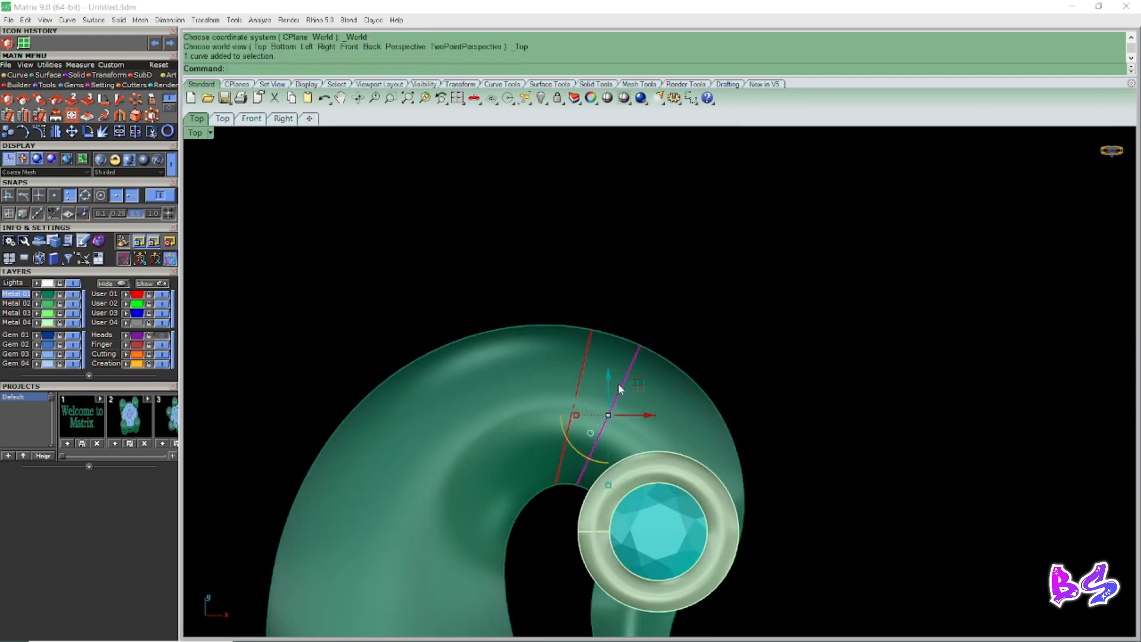
{"action": "type", "text": "RO"}
{"action": "key", "text": "Return"}
{"action": "scroll", "coordinate": [644, 344], "scroll_direction": "up", "scroll_amount": 2}
{"action": "left_click", "coordinate": [641, 345]}
{"action": "scroll", "coordinate": [502, 578], "scroll_direction": "up", "scroll_amount": 6}
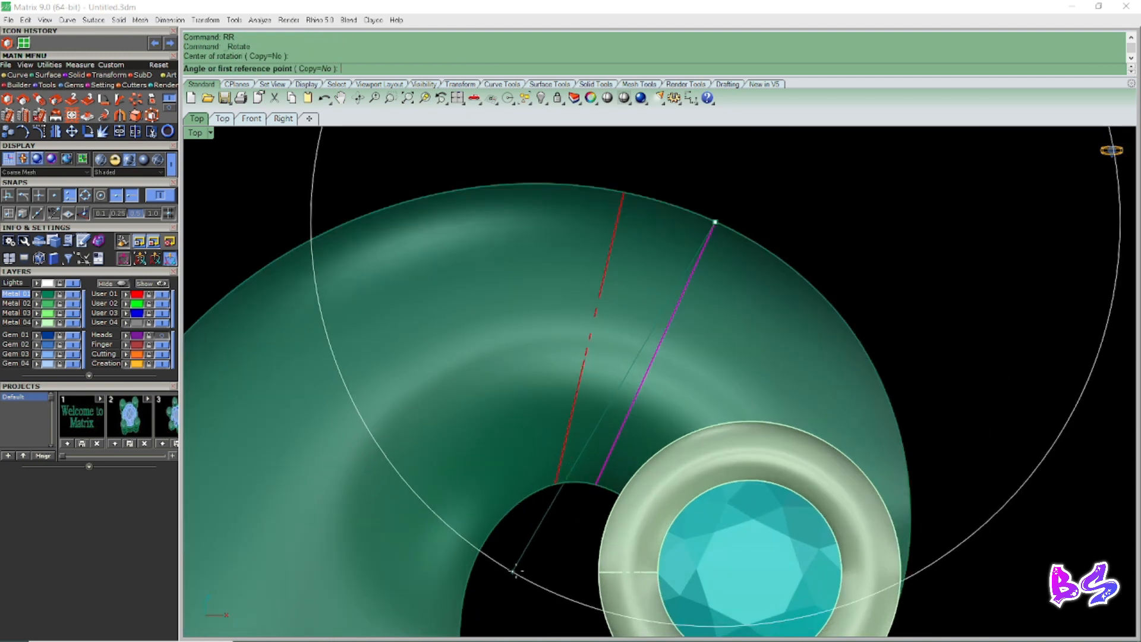
{"action": "left_click", "coordinate": [547, 558]}
{"action": "left_click", "coordinate": [548, 558]}
{"action": "left_click", "coordinate": [567, 572]}
{"action": "scroll", "coordinate": [575, 550], "scroll_direction": "down", "scroll_amount": 5}
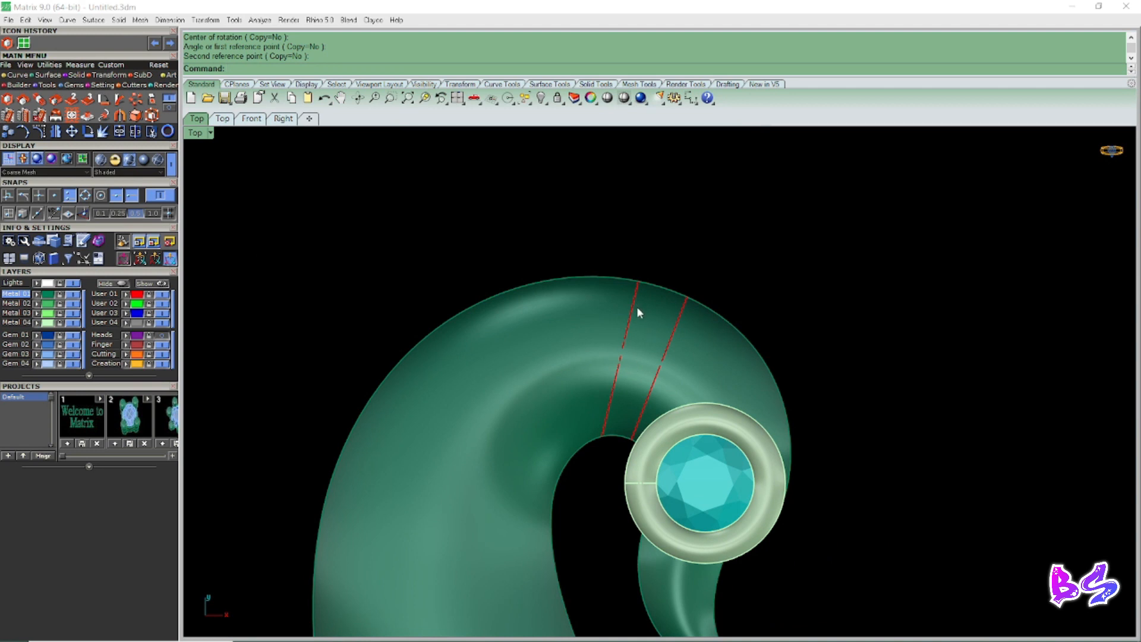
Try to create pipes along both projected curves, sized by diameter.
{"action": "scroll", "coordinate": [636, 302], "scroll_direction": "up", "scroll_amount": 1}
{"action": "left_click", "coordinate": [671, 328]}
{"action": "scroll", "coordinate": [598, 306], "scroll_direction": "up", "scroll_amount": 1}
{"action": "left_click", "coordinate": [622, 299], "text": "shift"}
{"action": "key", "text": "F4"}
{"action": "scroll", "coordinate": [652, 351], "scroll_direction": "up", "scroll_amount": 6}
{"action": "scroll", "coordinate": [678, 398], "scroll_direction": "up", "scroll_amount": 2}
{"action": "type", "text": "pipe"}
{"action": "key", "text": "Return"}
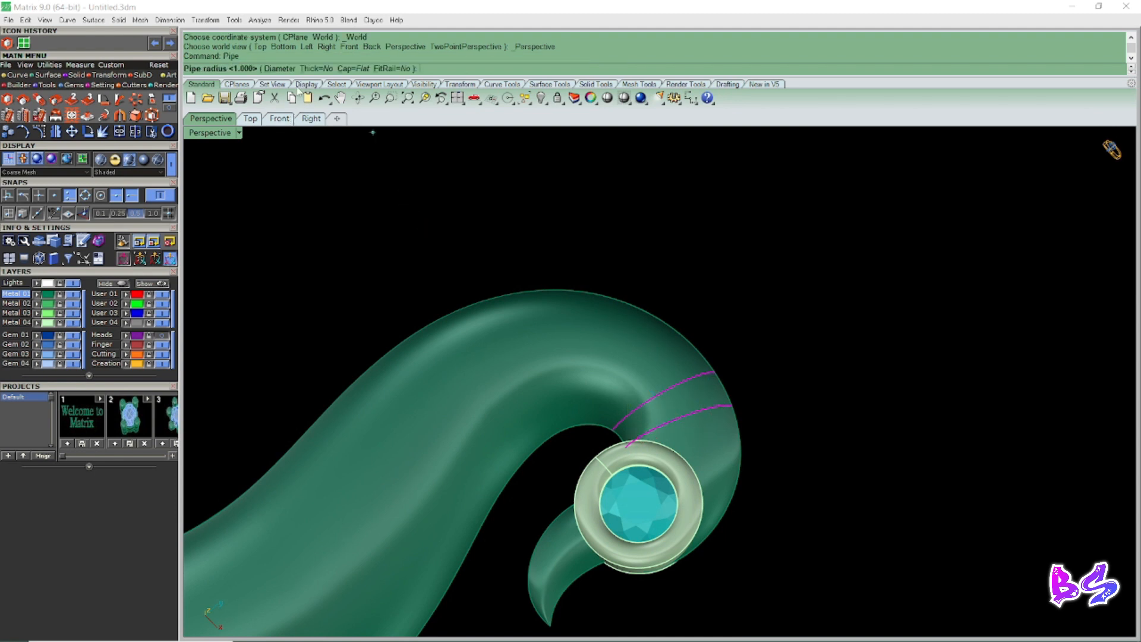
{"action": "left_click", "coordinate": [279, 68]}
{"action": "right_click_drag", "start_coordinate": [665, 298], "coordinate": [751, 284]}
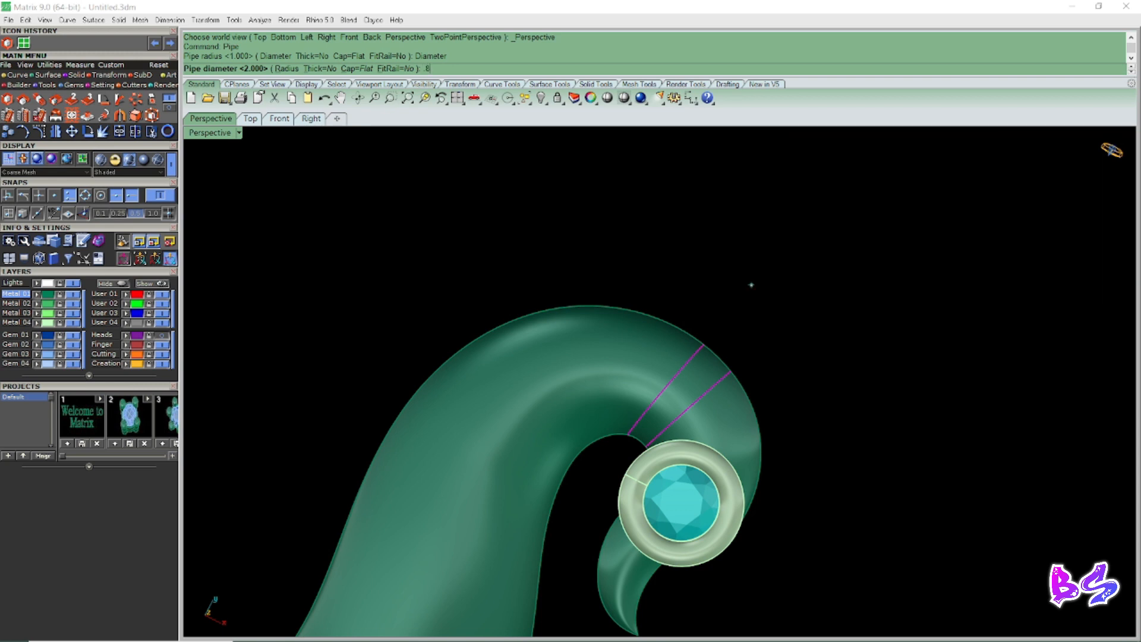
{"action": "key", "text": "Return"}
{"action": "type", "text": ".5"}
{"action": "key", "text": "Return"}
{"action": "key", "text": "Return"}
Undo the pipe creation.
{"action": "key", "text": "Escape"}
{"action": "scroll", "coordinate": [726, 269], "scroll_direction": "down", "scroll_amount": 3}
{"action": "right_click_drag", "start_coordinate": [726, 269], "coordinate": [721, 357]}
{"action": "key", "text": "ctrl+z"}
{"action": "right_click", "coordinate": [721, 356]}
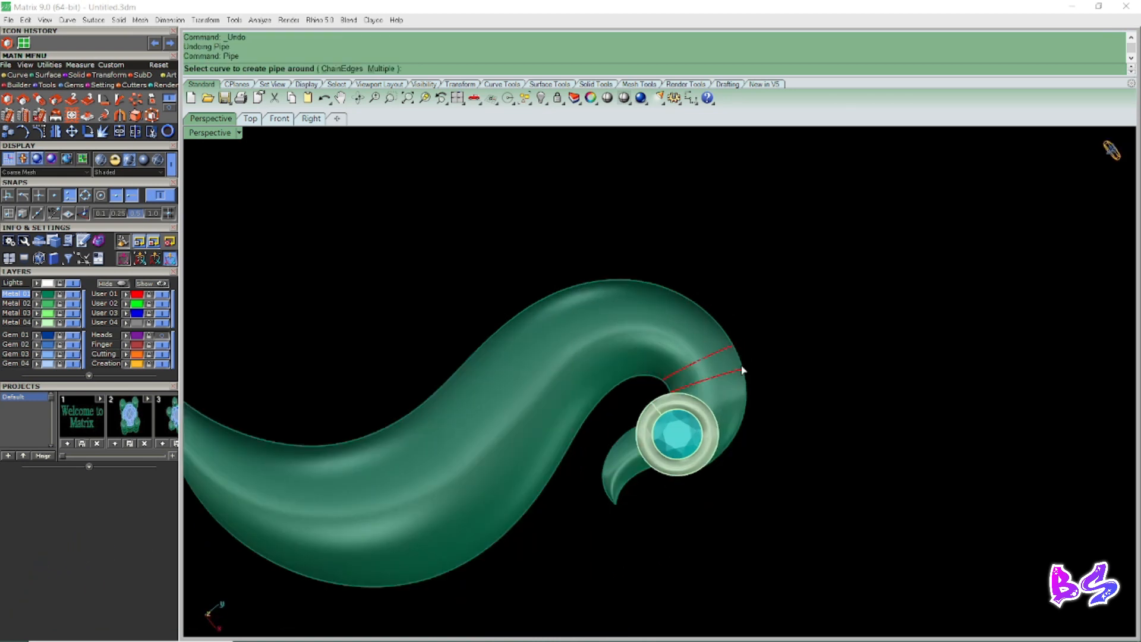
{"action": "scroll", "coordinate": [723, 358], "scroll_direction": "up", "scroll_amount": 6}
{"action": "left_click", "coordinate": [717, 334]}
{"action": "key", "text": "Escape"}
Create pipes with a 0.6 diameter and flat caps along both projected curves.
{"action": "left_click", "coordinate": [717, 334]}
{"action": "left_click", "coordinate": [735, 377]}
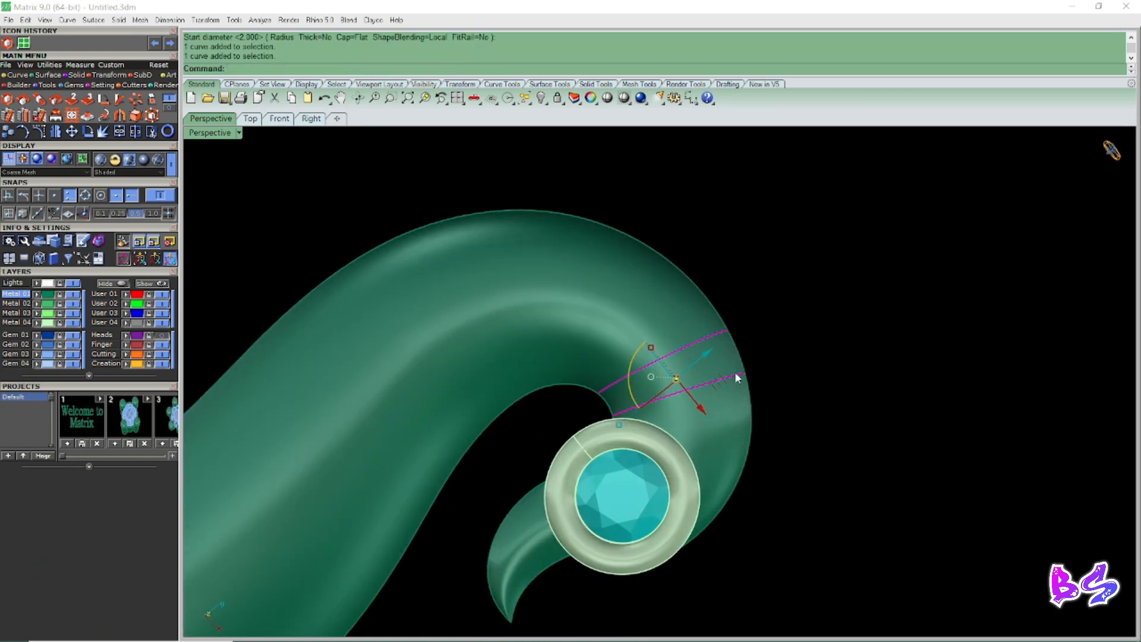
{"action": "right_click", "coordinate": [808, 343]}
{"action": "type", "text": ".5"}
{"action": "key", "text": "Return"}
{"action": "right_click", "coordinate": [808, 343]}
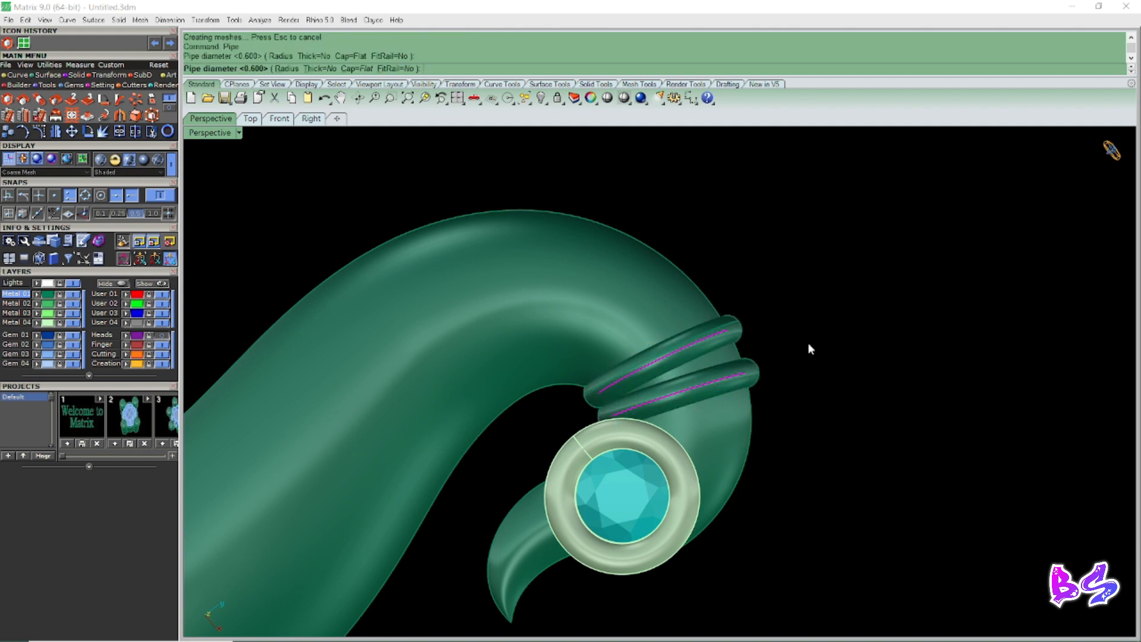
{"action": "key", "text": "Escape"}
In the Top view, rotate the pipe nearest the bezel slightly counterclockwise about its middle.
{"action": "key", "text": "F5"}
{"action": "scroll", "coordinate": [740, 319], "scroll_direction": "up", "scroll_amount": 10}
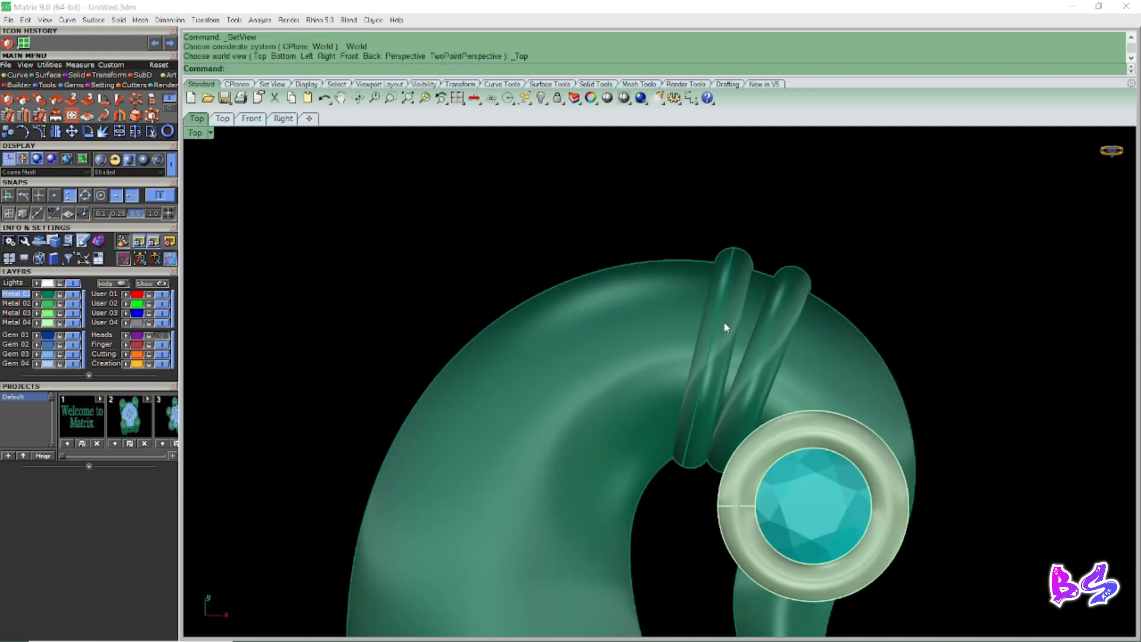
{"action": "left_click", "coordinate": [737, 324]}
{"action": "type", "text": "RR"}
{"action": "key", "text": "Return"}
{"action": "scroll", "coordinate": [722, 327], "scroll_direction": "up", "scroll_amount": 1}
{"action": "left_click", "coordinate": [719, 336]}
{"action": "scroll", "coordinate": [719, 335], "scroll_direction": "down", "scroll_amount": 2}
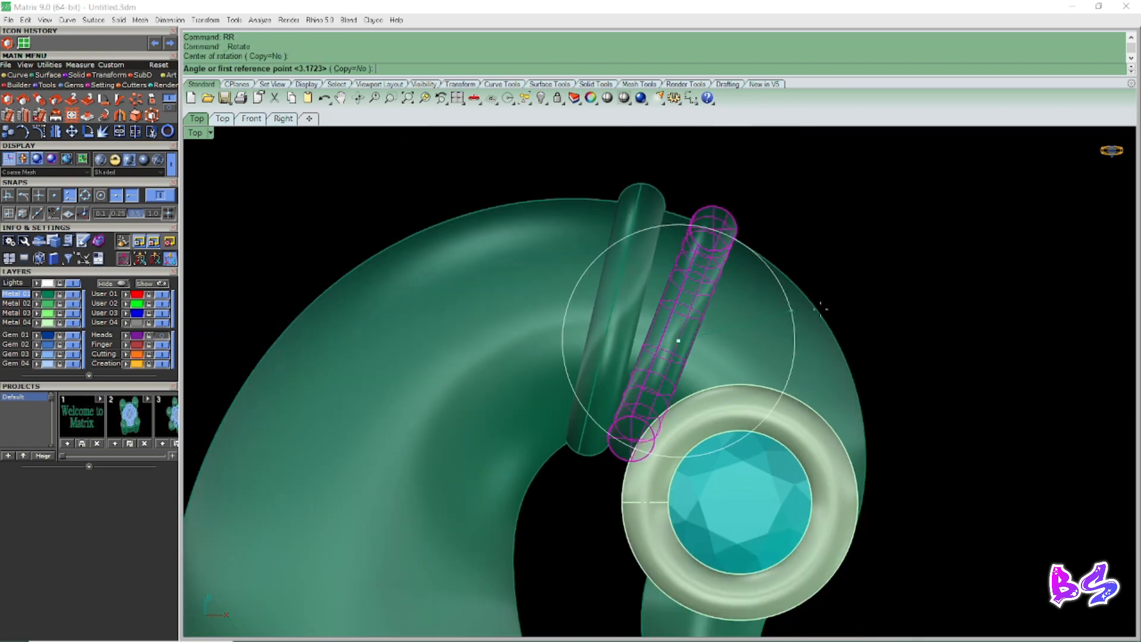
{"action": "left_click", "coordinate": [975, 340]}
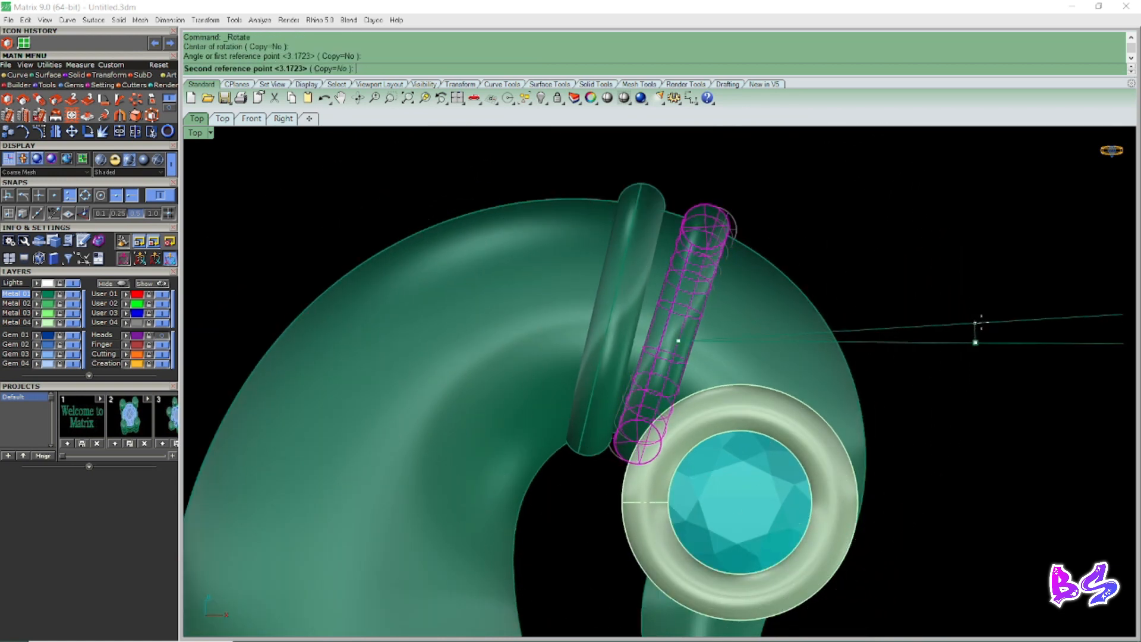
{"action": "left_click", "coordinate": [976, 321]}
Assign both pipes to the User 01 layer.
{"action": "scroll", "coordinate": [696, 298], "scroll_direction": "down", "scroll_amount": 5}
{"action": "left_click", "coordinate": [675, 301]}
{"action": "left_click", "coordinate": [695, 302], "text": "shift"}
{"action": "scroll", "coordinate": [685, 293], "scroll_direction": "up", "scroll_amount": 2}
{"action": "key", "text": "ctrl+F4"}
{"action": "right_click_drag", "start_coordinate": [979, 394], "coordinate": [624, 452]}
{"action": "left_click", "coordinate": [128, 296]}
{"action": "left_click", "coordinate": [462, 270]}
Extrude the swirl's outer edge curve vertically to both sides, making a cutting surface past the pipes' outer ends.
{"action": "right_click_drag", "start_coordinate": [462, 270], "coordinate": [703, 406]}
{"action": "type", "text": "e"}
{"action": "key", "text": "Return"}
{"action": "scroll", "coordinate": [753, 466], "scroll_direction": "up", "scroll_amount": 5}
{"action": "left_click", "coordinate": [671, 474]}
{"action": "right_click", "coordinate": [608, 420]}
{"action": "scroll", "coordinate": [609, 420], "scroll_direction": "down", "scroll_amount": 5}
{"action": "type", "text": "b"}
{"action": "key", "text": "Return"}
{"action": "left_click", "coordinate": [612, 409]}
{"action": "right_click_drag", "start_coordinate": [613, 410], "coordinate": [649, 441]}
Extrude the swirl's inner edge curve vertically to both sides as a second cutting surface, with object snaps disabled.
{"action": "scroll", "coordinate": [649, 441], "scroll_direction": "up", "scroll_amount": 4}
{"action": "type", "text": "e"}
{"action": "key", "text": "Return"}
{"action": "left_click", "coordinate": [700, 435]}
{"action": "right_click", "coordinate": [701, 437]}
{"action": "scroll", "coordinate": [523, 416], "scroll_direction": "down", "scroll_amount": 4}
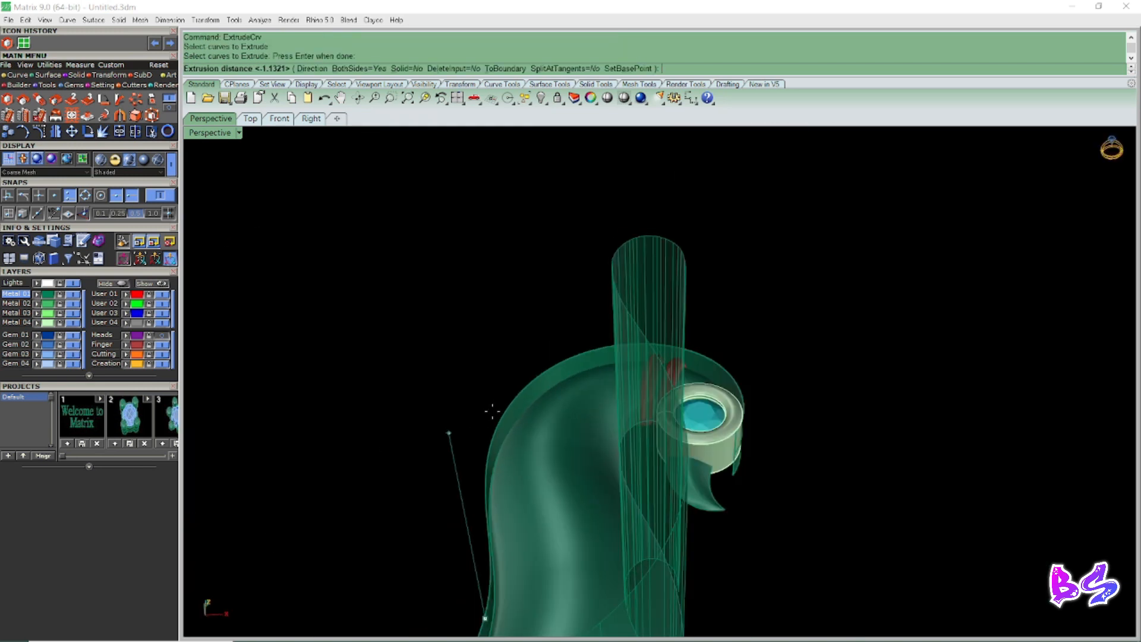
{"action": "right_click_drag", "start_coordinate": [491, 410], "coordinate": [614, 384]}
{"action": "left_click", "coordinate": [157, 194]}
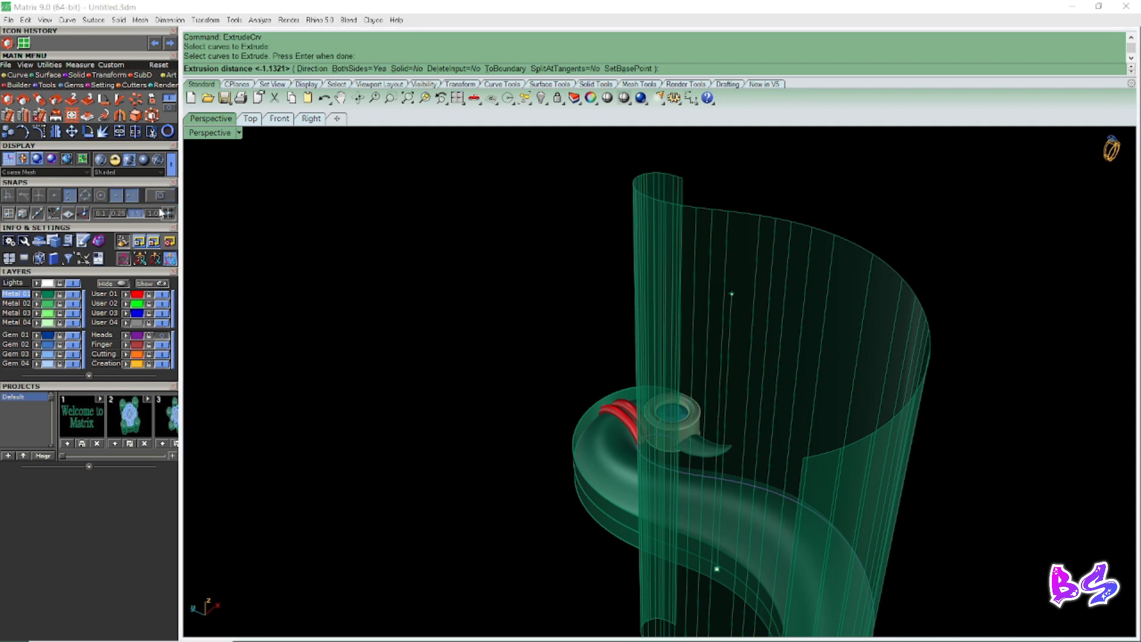
{"action": "scroll", "coordinate": [339, 277], "scroll_direction": "down", "scroll_amount": 5}
{"action": "right_click_drag", "start_coordinate": [339, 309], "coordinate": [499, 362]}
{"action": "scroll", "coordinate": [495, 366], "scroll_direction": "up", "scroll_amount": 2}
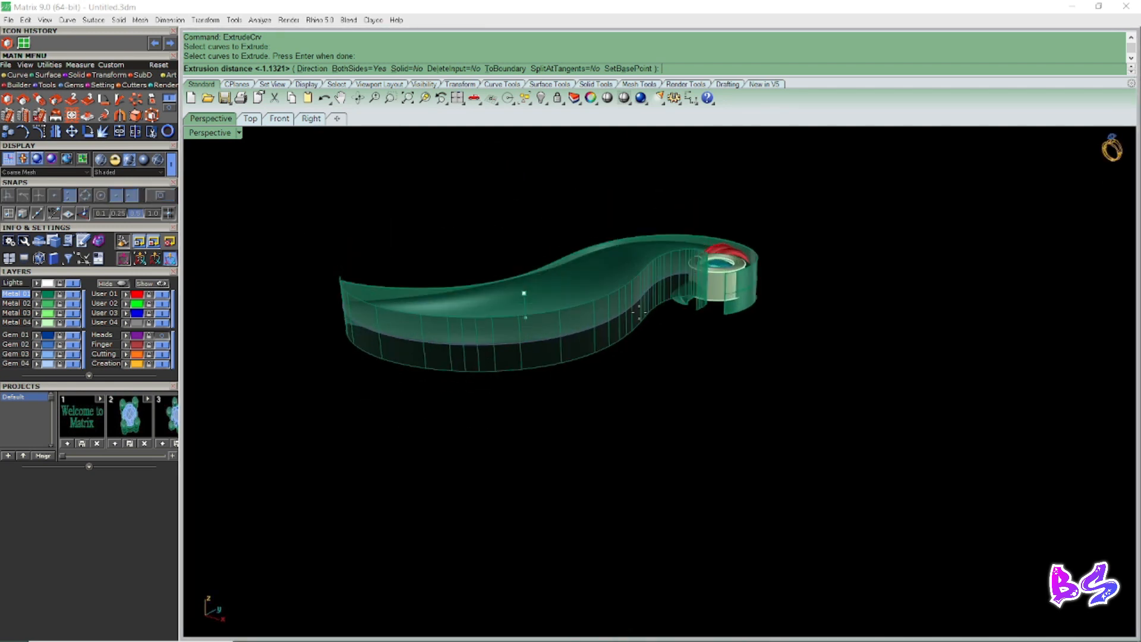
{"action": "scroll", "coordinate": [675, 306], "scroll_direction": "up", "scroll_amount": 2}
{"action": "left_click", "coordinate": [654, 231]}
{"action": "scroll", "coordinate": [648, 312], "scroll_direction": "down", "scroll_amount": 1}
Select both red pipes and group them.
{"action": "right_click_drag", "start_coordinate": [640, 319], "coordinate": [614, 319]}
{"action": "scroll", "coordinate": [614, 404], "scroll_direction": "up", "scroll_amount": 5}
{"action": "left_click", "coordinate": [548, 372], "text": "shift"}
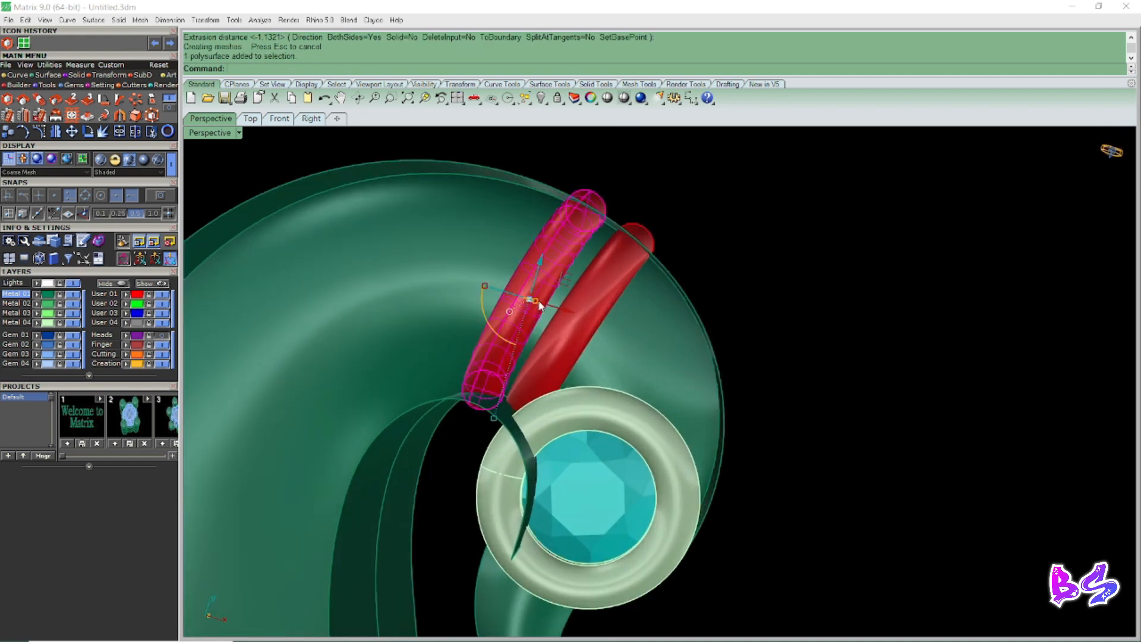
{"action": "scroll", "coordinate": [684, 273], "scroll_direction": "down", "scroll_amount": 2}
{"action": "type", "text": "g"}
{"action": "key", "text": "Return"}
{"action": "right_click_drag", "start_coordinate": [658, 281], "coordinate": [658, 271]}
{"action": "scroll", "coordinate": [586, 413], "scroll_direction": "up", "scroll_amount": 2}
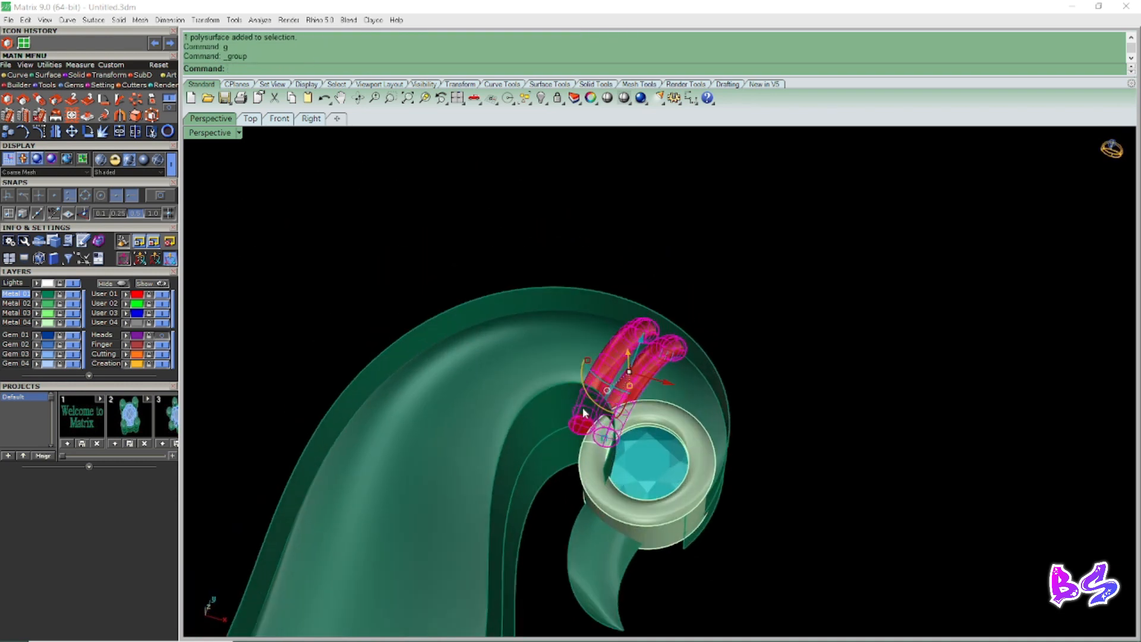
Boolean split the grouped pipes with the two extruded edge surfaces.
{"action": "key", "text": "Return"}
{"action": "scroll", "coordinate": [565, 392], "scroll_direction": "up", "scroll_amount": 3}
{"action": "key", "text": "Return"}
{"action": "right_click_drag", "start_coordinate": [602, 437], "coordinate": [537, 511]}
{"action": "left_click", "coordinate": [537, 511]}
{"action": "key", "text": "Escape"}
Remove the two pipe pieces projecting past the swirl's inner edge from the group and delete them.
{"action": "type", "text": "GR"}
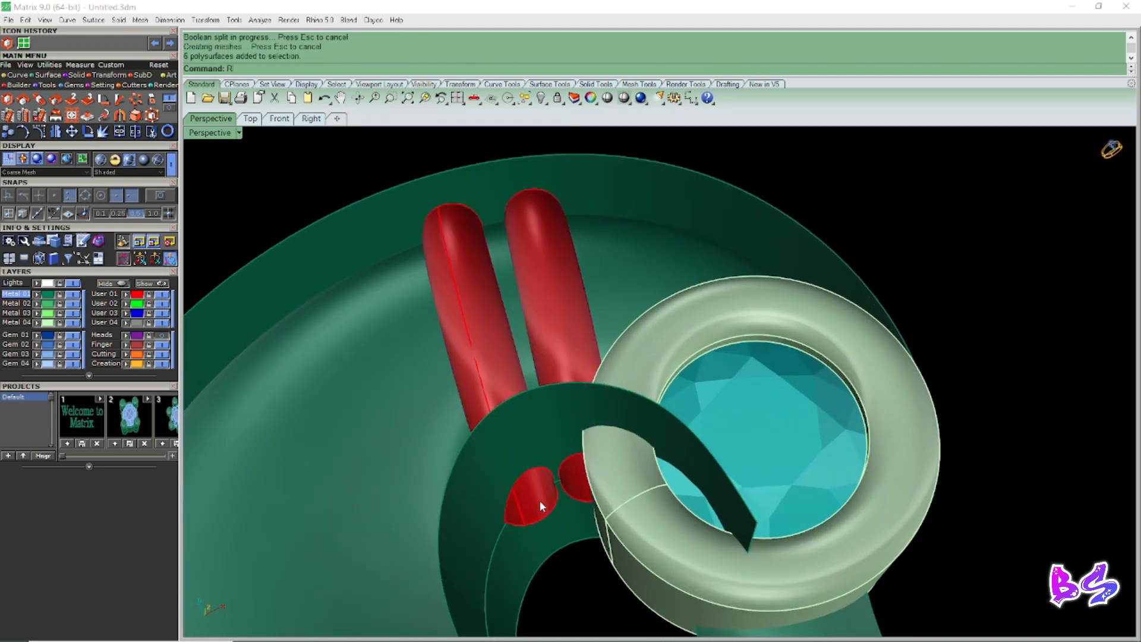
{"action": "key", "text": "Return"}
{"action": "scroll", "coordinate": [529, 502], "scroll_direction": "up", "scroll_amount": 3}
{"action": "left_click", "coordinate": [522, 507]}
{"action": "left_click", "coordinate": [603, 468]}
{"action": "key", "text": "Return"}
{"action": "key", "text": "Delete"}
{"action": "scroll", "coordinate": [604, 458], "scroll_direction": "down", "scroll_amount": 6}
Ungroup and delete the two pipe pieces projecting past the swirl's outer edge.
{"action": "right_click_drag", "start_coordinate": [605, 457], "coordinate": [614, 517]}
{"action": "type", "text": "RG"}
{"action": "key", "text": "Return"}
{"action": "scroll", "coordinate": [612, 519], "scroll_direction": "up", "scroll_amount": 4}
{"action": "left_click", "coordinate": [599, 468]}
{"action": "left_click", "coordinate": [672, 483]}
{"action": "key", "text": "Return"}
{"action": "key", "text": "Delete"}
{"action": "scroll", "coordinate": [675, 478], "scroll_direction": "down", "scroll_amount": 5}
Delete both extruded cutting surfaces along the swirl's inner and outer edges.
{"action": "right_click_drag", "start_coordinate": [675, 479], "coordinate": [724, 491]}
{"action": "left_click", "coordinate": [724, 490]}
{"action": "scroll", "coordinate": [730, 333], "scroll_direction": "down", "scroll_amount": 8}
{"action": "key", "text": "Delete"}
{"action": "right_click_drag", "start_coordinate": [732, 348], "coordinate": [554, 383]}
{"action": "left_click", "coordinate": [545, 325]}
{"action": "key", "text": "Delete"}
In the Top view, duplicate the seam edge of the pipe band farther from the bezel as a curve.
{"action": "scroll", "coordinate": [688, 321], "scroll_direction": "down", "scroll_amount": 10}
{"action": "right_click_drag", "start_coordinate": [765, 316], "coordinate": [674, 292]}
{"action": "key", "text": "ctrl+F1"}
{"action": "right_click_drag", "start_coordinate": [651, 447], "coordinate": [617, 399]}
{"action": "scroll", "coordinate": [689, 406], "scroll_direction": "up", "scroll_amount": 6}
{"action": "scroll", "coordinate": [604, 373], "scroll_direction": "down", "scroll_amount": 5}
{"action": "scroll", "coordinate": [618, 338], "scroll_direction": "up", "scroll_amount": 6}
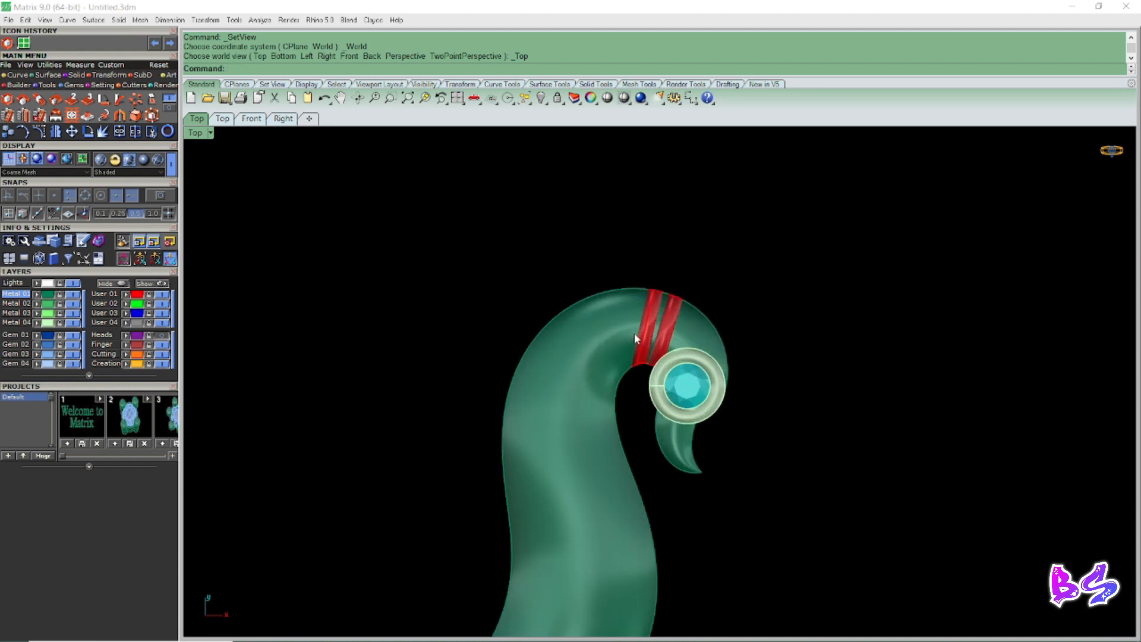
{"action": "scroll", "coordinate": [634, 333], "scroll_direction": "up", "scroll_amount": 6}
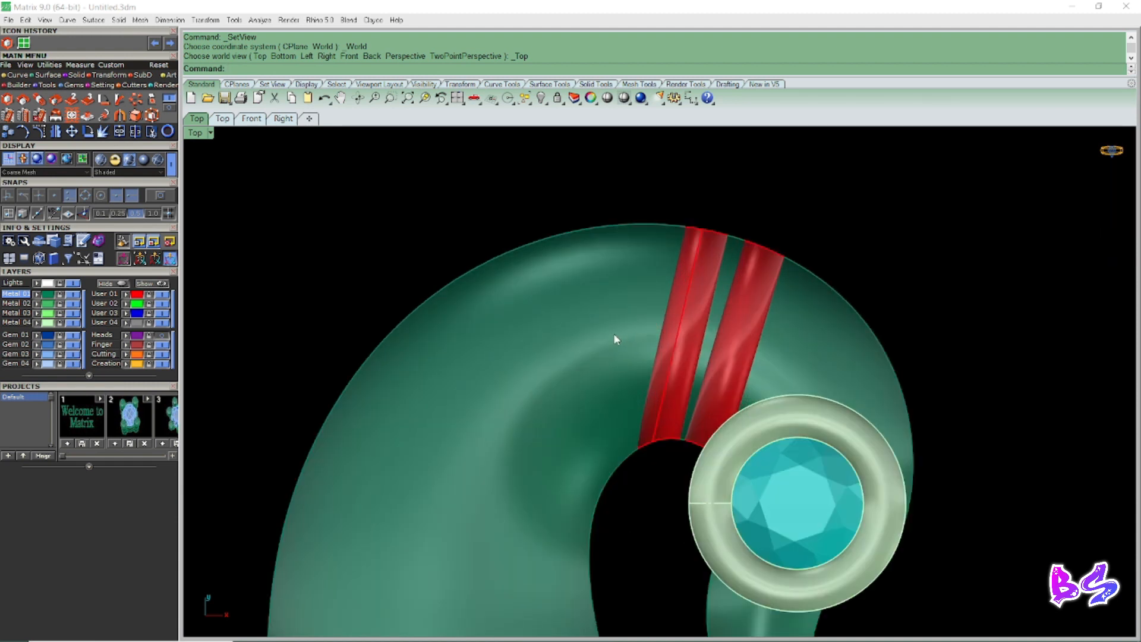
{"action": "type", "text": "DE"}
{"action": "key", "text": "Return"}
{"action": "scroll", "coordinate": [636, 324], "scroll_direction": "up", "scroll_amount": 3}
{"action": "left_click", "coordinate": [740, 272]}
{"action": "scroll", "coordinate": [675, 345], "scroll_direction": "down", "scroll_amount": 6}
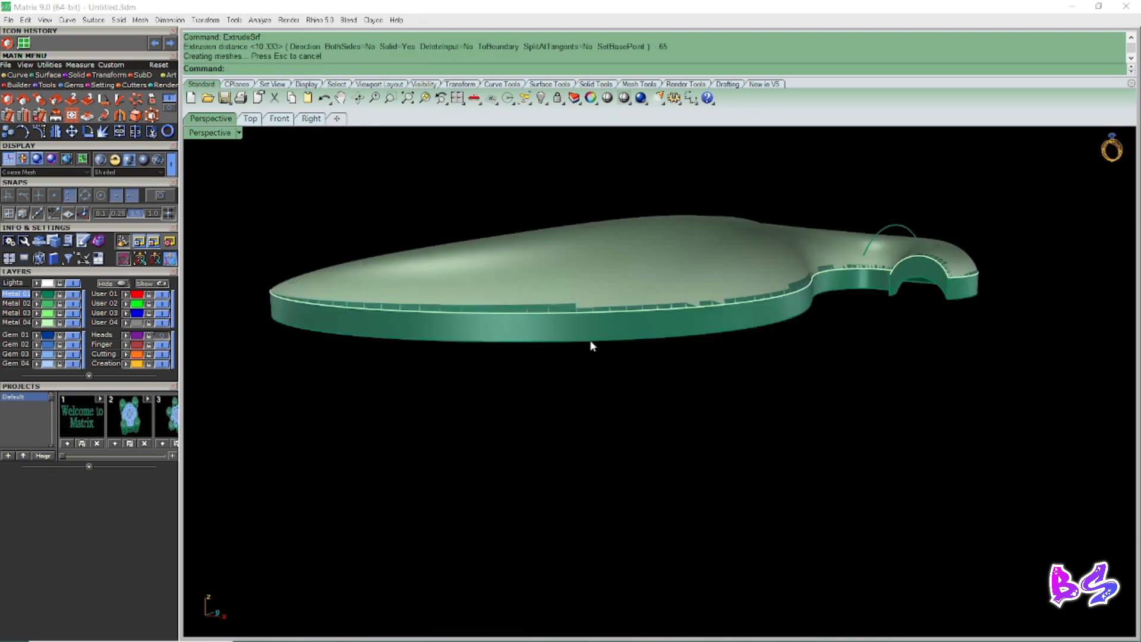
Split the domed swirl surface with the curve across its neck and delete the curled end portion.
{"action": "left_click", "coordinate": [590, 338]}
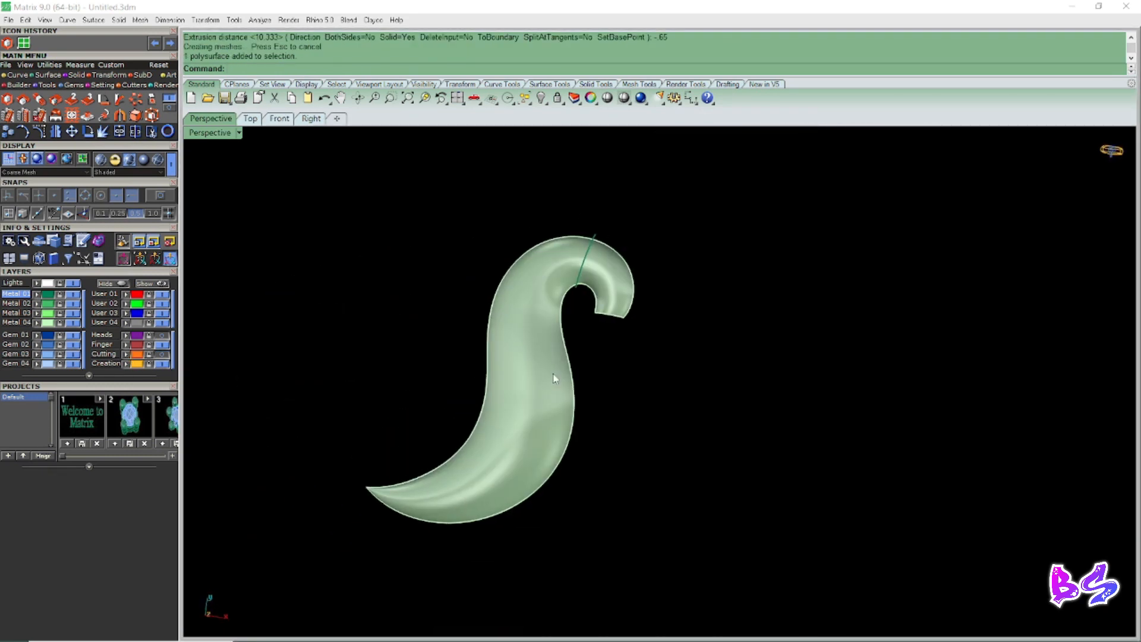
{"action": "left_click", "coordinate": [501, 431]}
{"action": "right_click_drag", "start_coordinate": [502, 432], "coordinate": [602, 409]}
{"action": "scroll", "coordinate": [618, 406], "scroll_direction": "down", "scroll_amount": 6}
{"action": "type", "text": "S"}
{"action": "key", "text": "Return"}
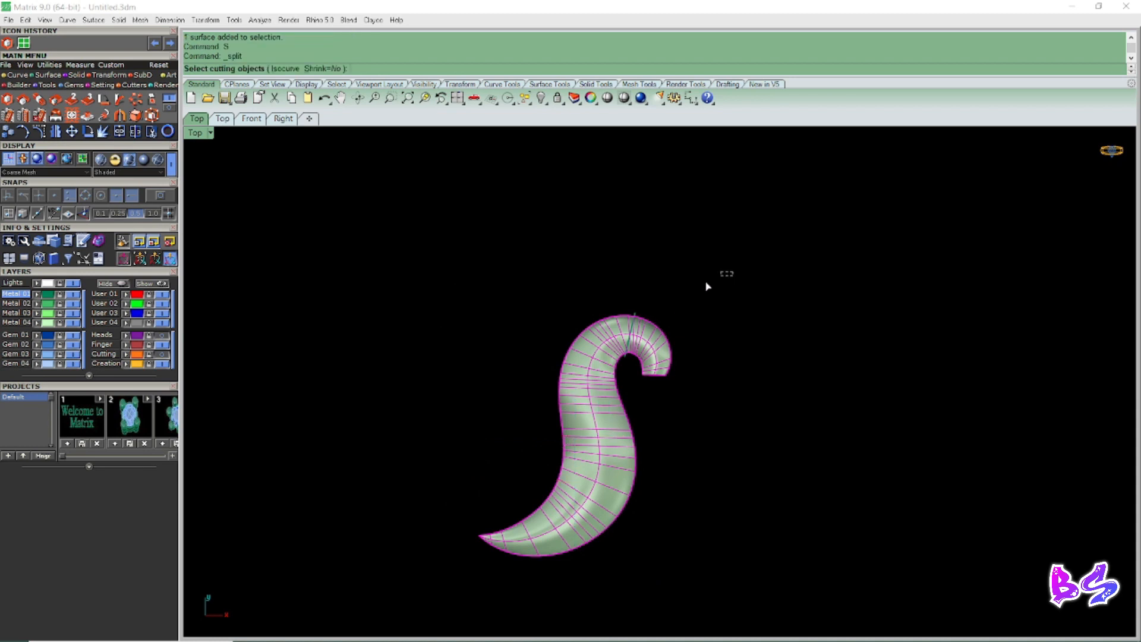
{"action": "left_click", "coordinate": [632, 326]}
{"action": "scroll", "coordinate": [658, 337], "scroll_direction": "up", "scroll_amount": 5}
{"action": "key", "text": "Return"}
{"action": "left_click", "coordinate": [660, 338]}
{"action": "key", "text": "Delete"}
{"action": "scroll", "coordinate": [678, 348], "scroll_direction": "down", "scroll_amount": 6}
Select all curves and delete the leftover cutting curve.
{"action": "type", "text": "SC"}
{"action": "key", "text": "Return"}
{"action": "scroll", "coordinate": [682, 352], "scroll_direction": "down", "scroll_amount": 7}
{"action": "key", "text": "Delete"}
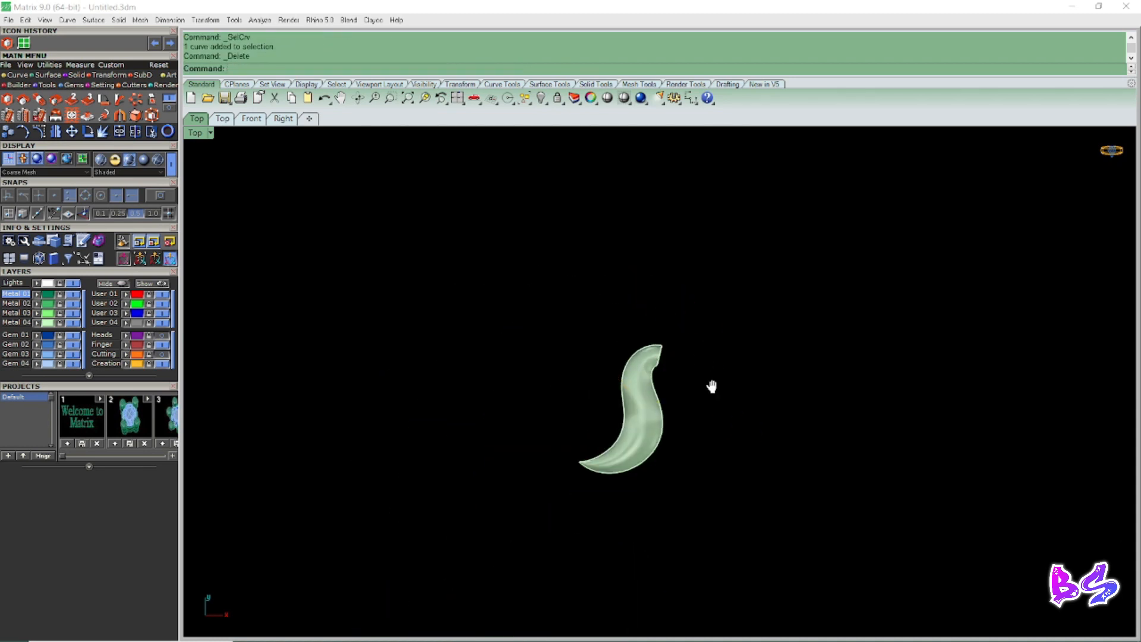
Display the trimmed swirl surface's control points in perspective and examine how far they extend beyond the trimmed end.
{"action": "right_click_drag", "start_coordinate": [712, 387], "coordinate": [743, 439]}
{"action": "key", "text": "F4"}
{"action": "right_click_drag", "start_coordinate": [815, 385], "coordinate": [568, 372]}
{"action": "left_click", "coordinate": [541, 410]}
{"action": "key", "text": "F10"}
{"action": "right_click_drag", "start_coordinate": [700, 466], "coordinate": [733, 402]}
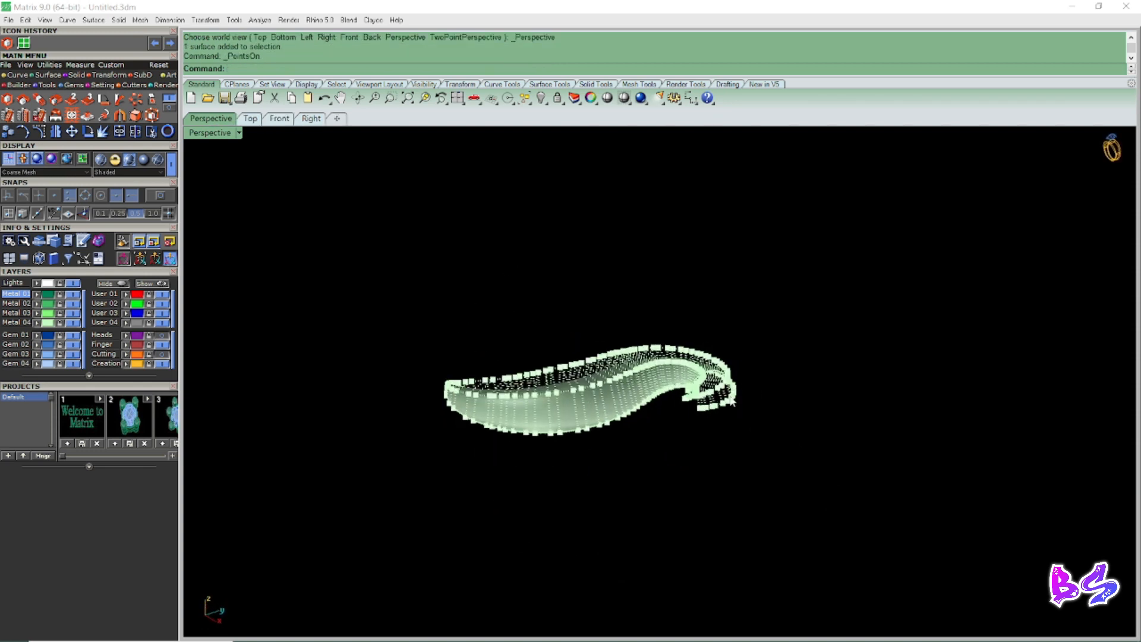
{"action": "scroll", "coordinate": [717, 397], "scroll_direction": "up", "scroll_amount": 6}
{"action": "scroll", "coordinate": [717, 397], "scroll_direction": "down", "scroll_amount": 5}
{"action": "key", "text": "Escape"}
Shrink the trimmed swirl surface to its boundary and check its control points again.
{"action": "left_click", "coordinate": [551, 401]}
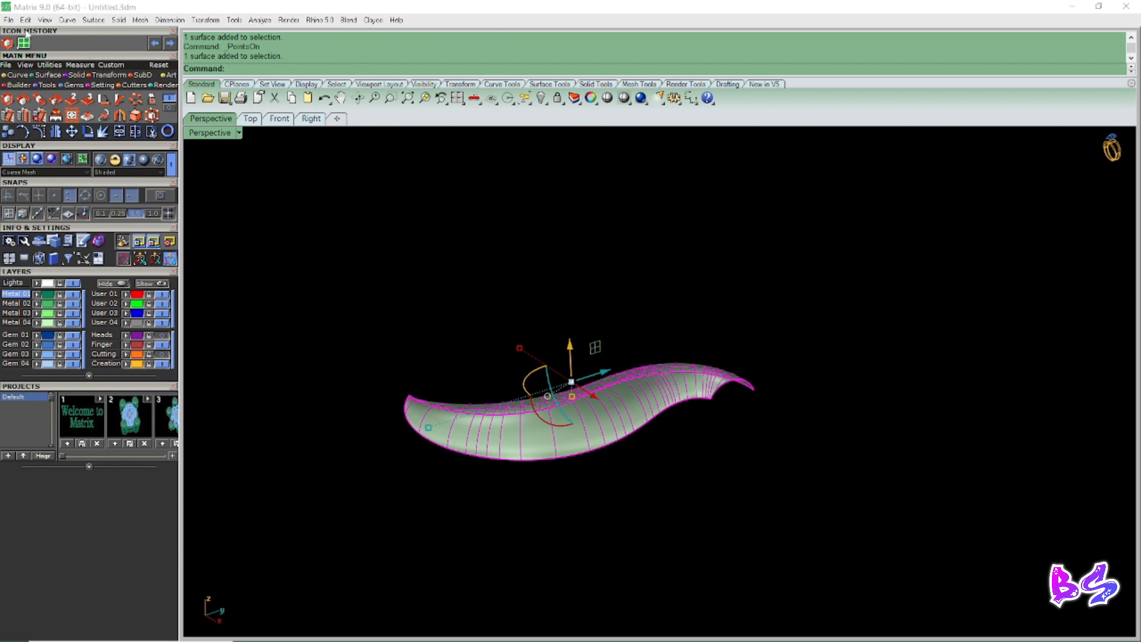
{"action": "left_click", "coordinate": [42, 75]}
{"action": "left_click", "coordinate": [8, 115]}
{"action": "right_click_drag", "start_coordinate": [624, 392], "coordinate": [670, 450]}
{"action": "scroll", "coordinate": [671, 449], "scroll_direction": "up", "scroll_amount": 4}
{"action": "scroll", "coordinate": [720, 383], "scroll_direction": "down", "scroll_amount": 6}
{"action": "key", "text": "F10"}
{"action": "key", "text": "Escape"}
{"action": "right_click_drag", "start_coordinate": [721, 383], "coordinate": [728, 441]}
{"action": "scroll", "coordinate": [639, 447], "scroll_direction": "up", "scroll_amount": 4}
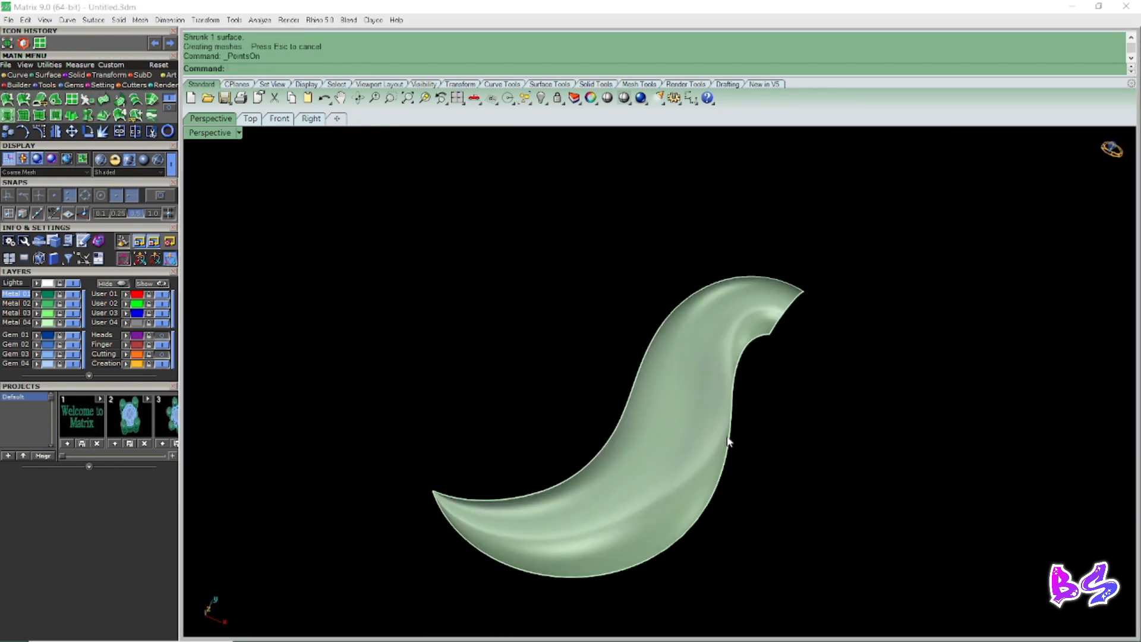
Create UV curves from the swirl surface in the Top view and move them up and right, clear of it.
{"action": "key", "text": "ctrl+F1"}
{"action": "left_click", "coordinate": [662, 443]}
{"action": "scroll", "coordinate": [595, 356], "scroll_direction": "down", "scroll_amount": 6}
{"action": "right_click_drag", "start_coordinate": [664, 416], "coordinate": [673, 387]}
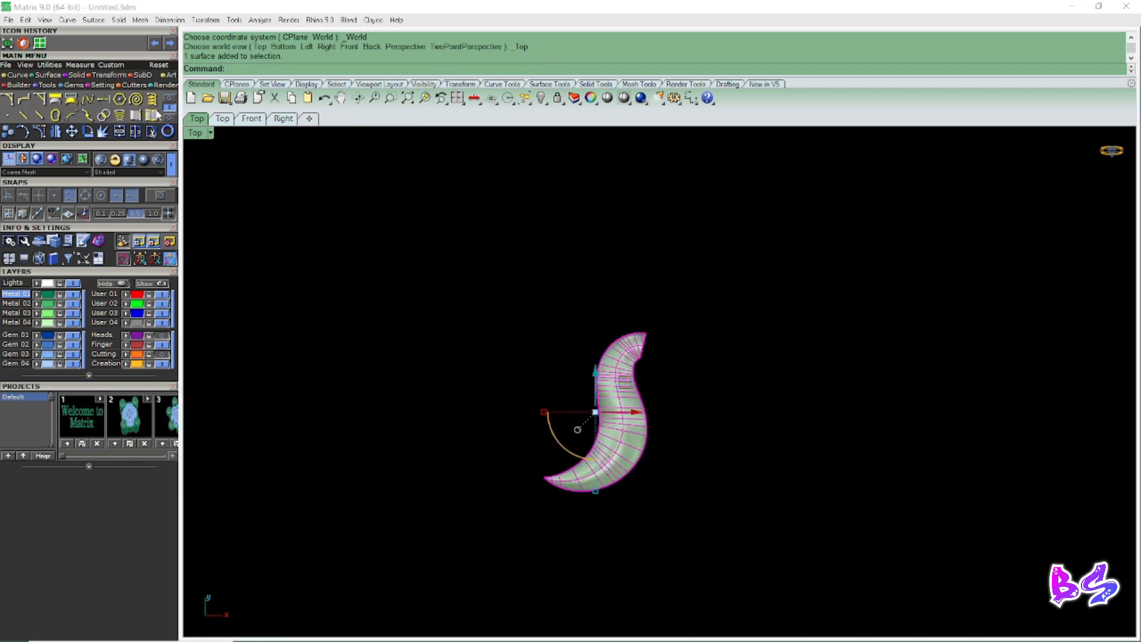
{"action": "left_click", "coordinate": [55, 100]}
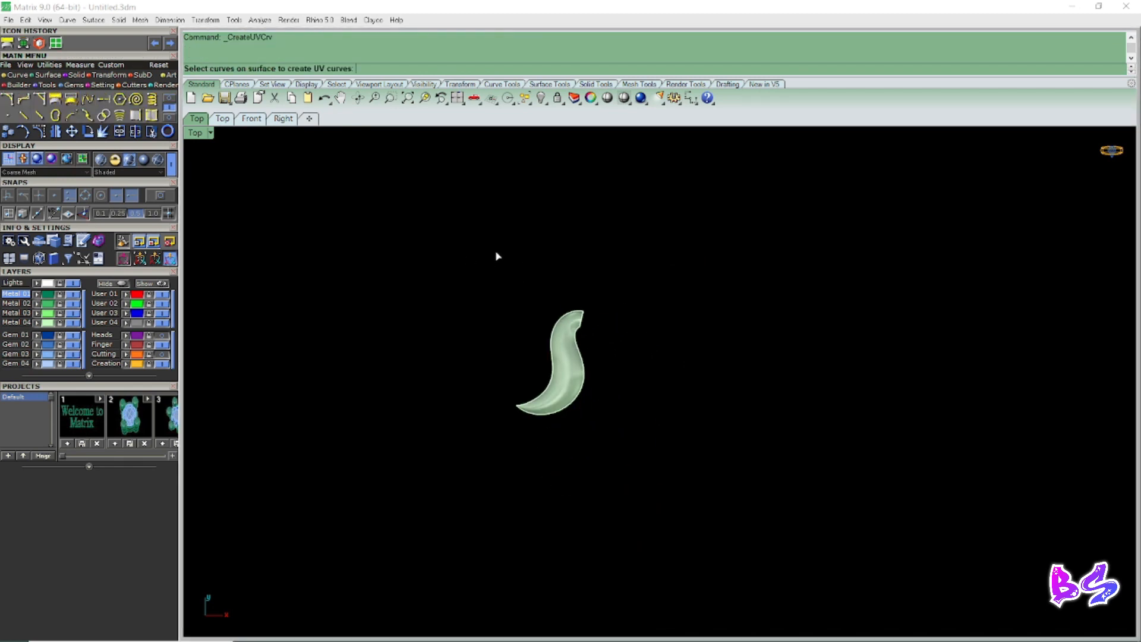
{"action": "left_click", "coordinate": [564, 350]}
{"action": "key", "text": "Return"}
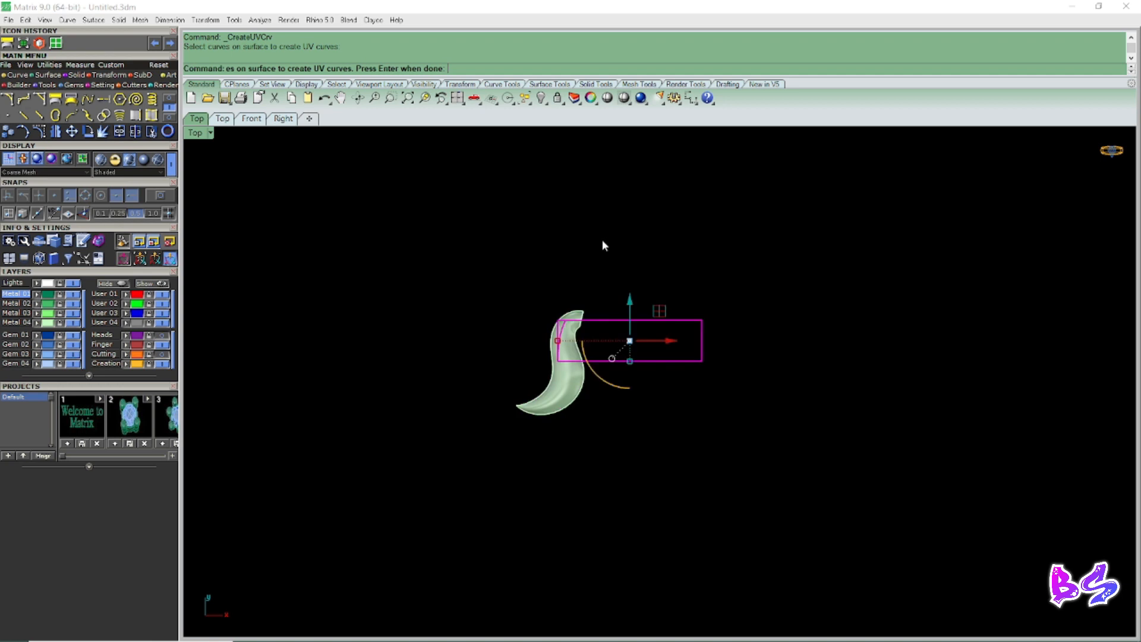
{"action": "scroll", "coordinate": [531, 419], "scroll_direction": "up", "scroll_amount": 4}
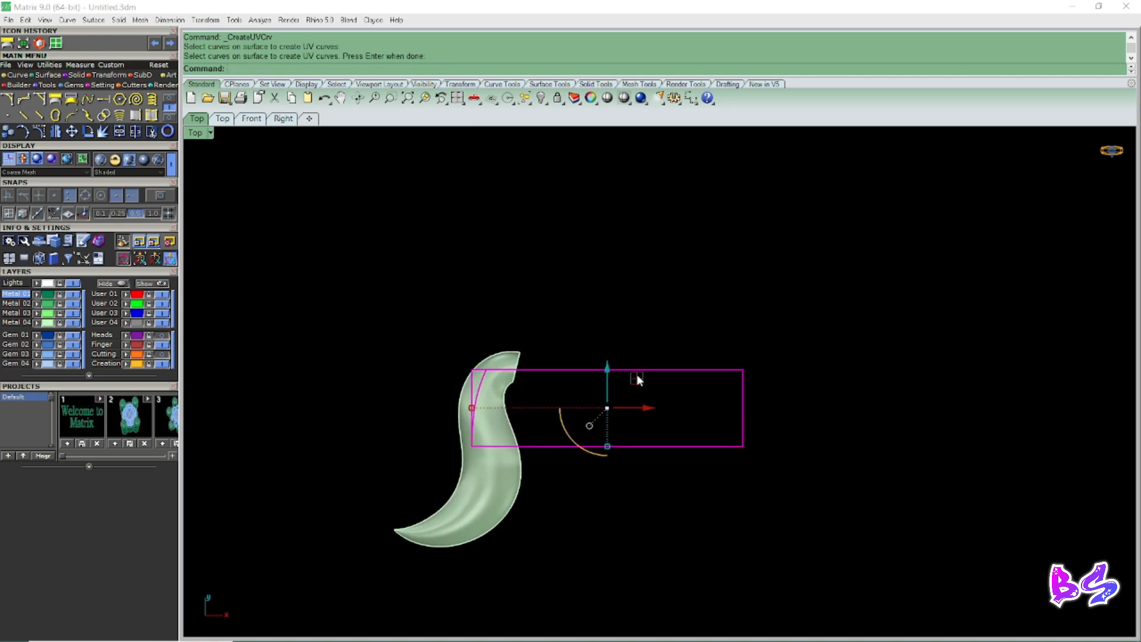
{"action": "left_click_drag", "start_coordinate": [636, 374], "coordinate": [765, 250]}
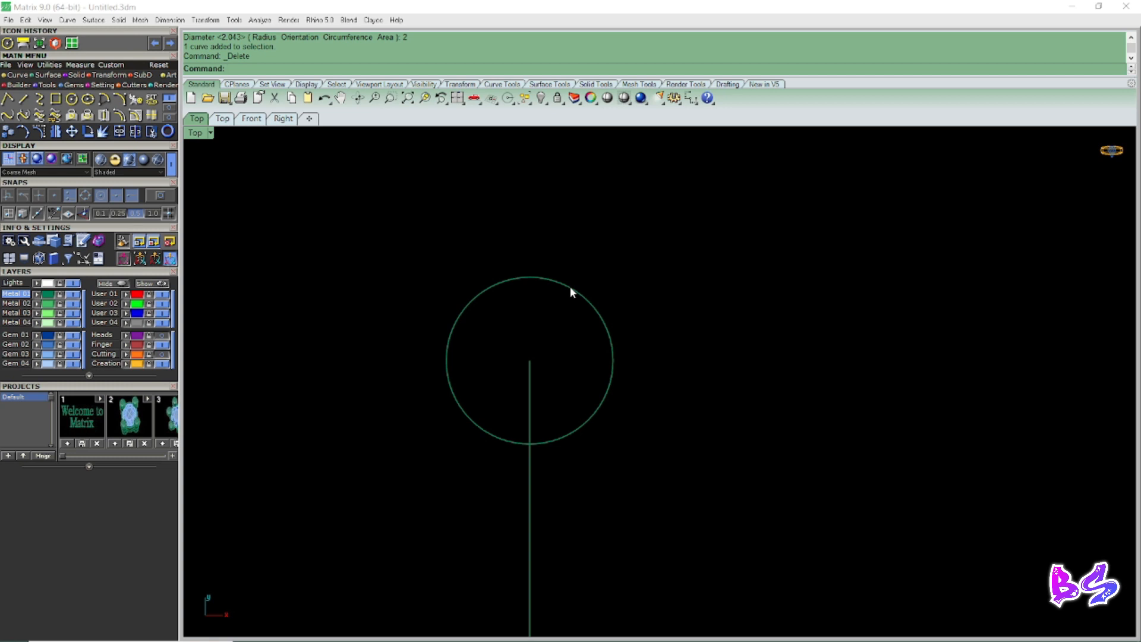
Linearly array the circle horizontally into 15 items, spaced one diameter apart from quadrant to quadrant so neighbours touch.
{"action": "scroll", "coordinate": [593, 300], "scroll_direction": "down", "scroll_amount": 4}
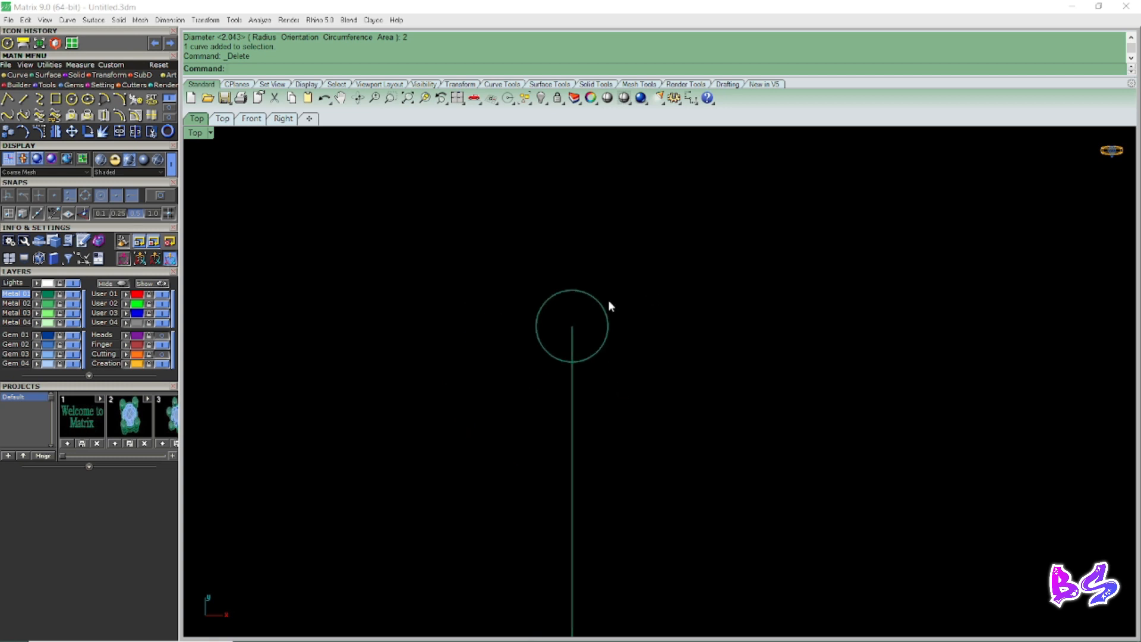
{"action": "right_click_drag", "start_coordinate": [605, 299], "coordinate": [562, 352]}
{"action": "scroll", "coordinate": [563, 333], "scroll_direction": "down", "scroll_amount": 5}
{"action": "scroll", "coordinate": [559, 321], "scroll_direction": "up", "scroll_amount": 5}
{"action": "left_click", "coordinate": [540, 305]}
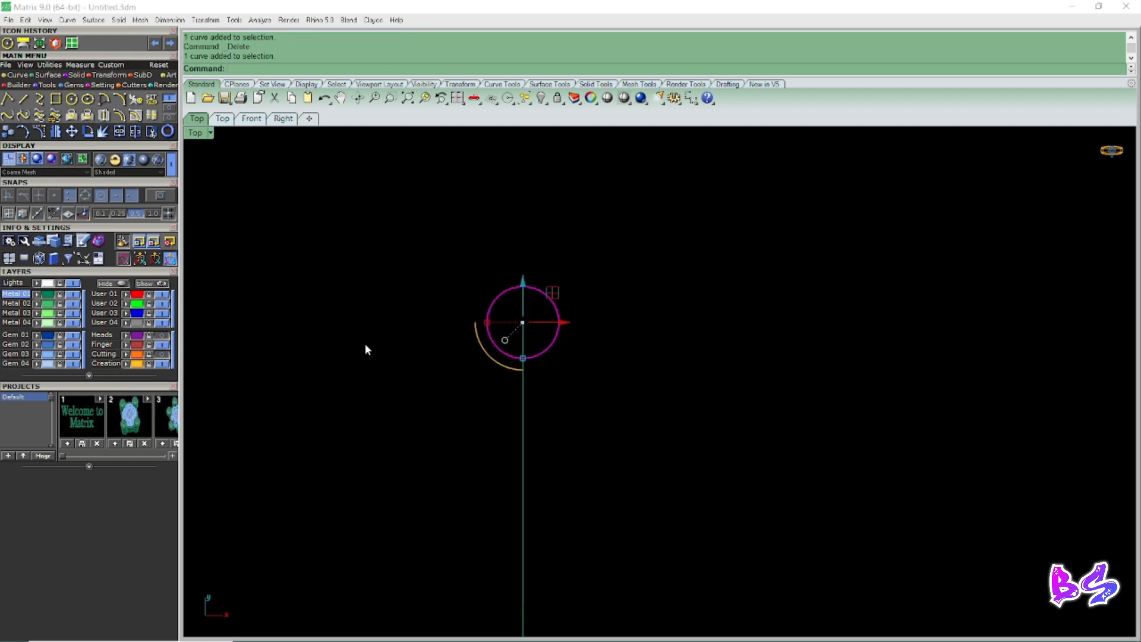
{"action": "left_click", "coordinate": [104, 76]}
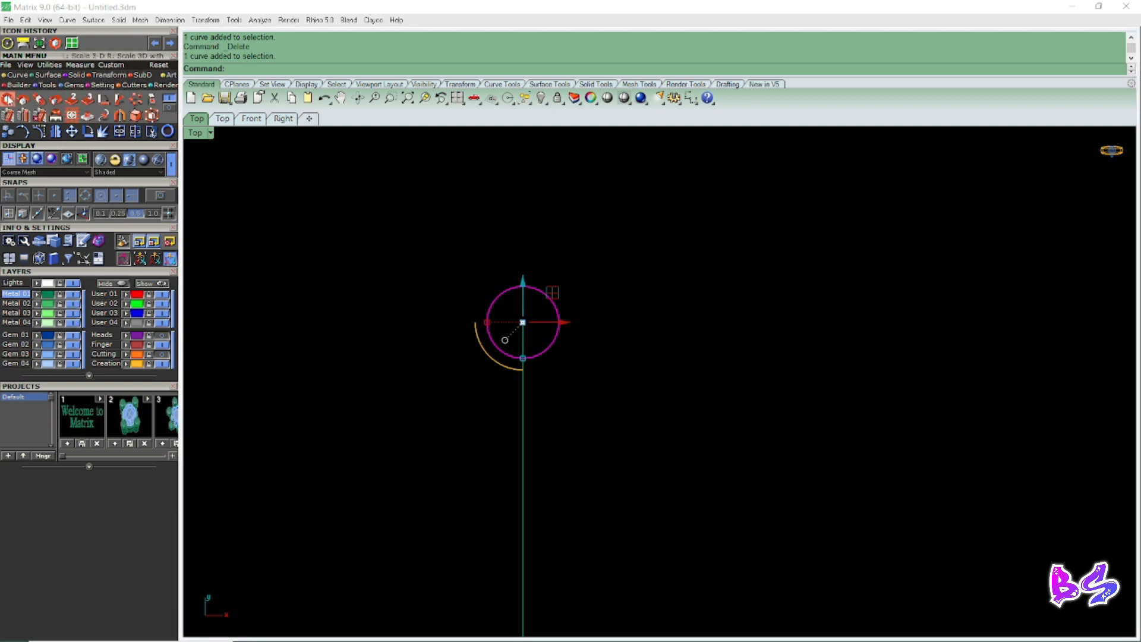
{"action": "left_click", "coordinate": [170, 102]}
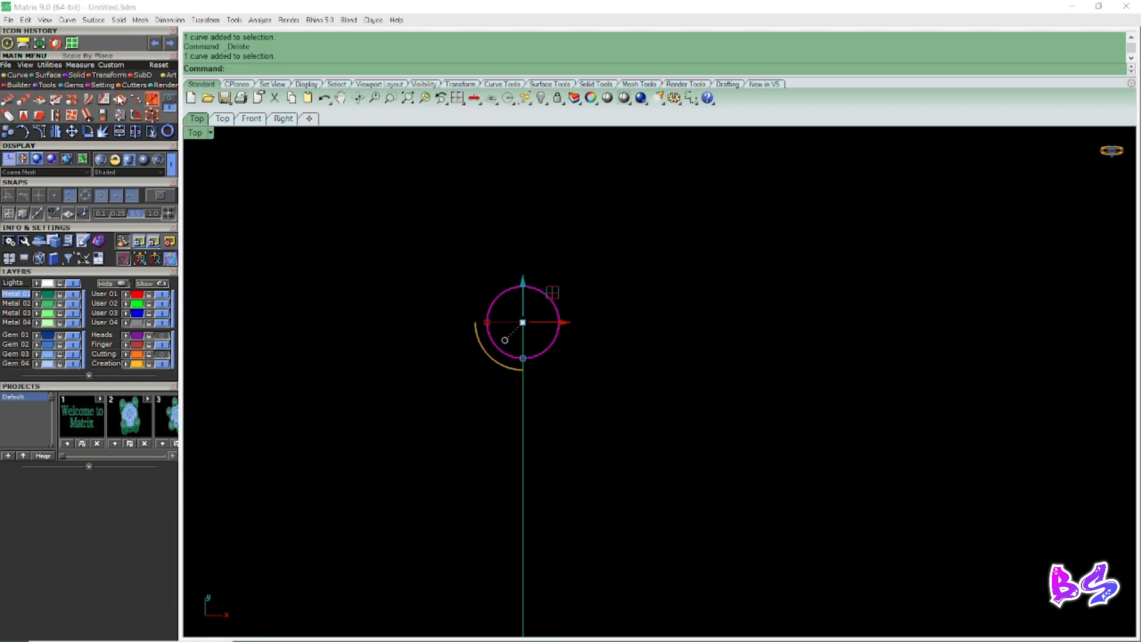
{"action": "left_click", "coordinate": [30, 101]}
{"action": "right_click_drag", "start_coordinate": [440, 280], "coordinate": [389, 310]}
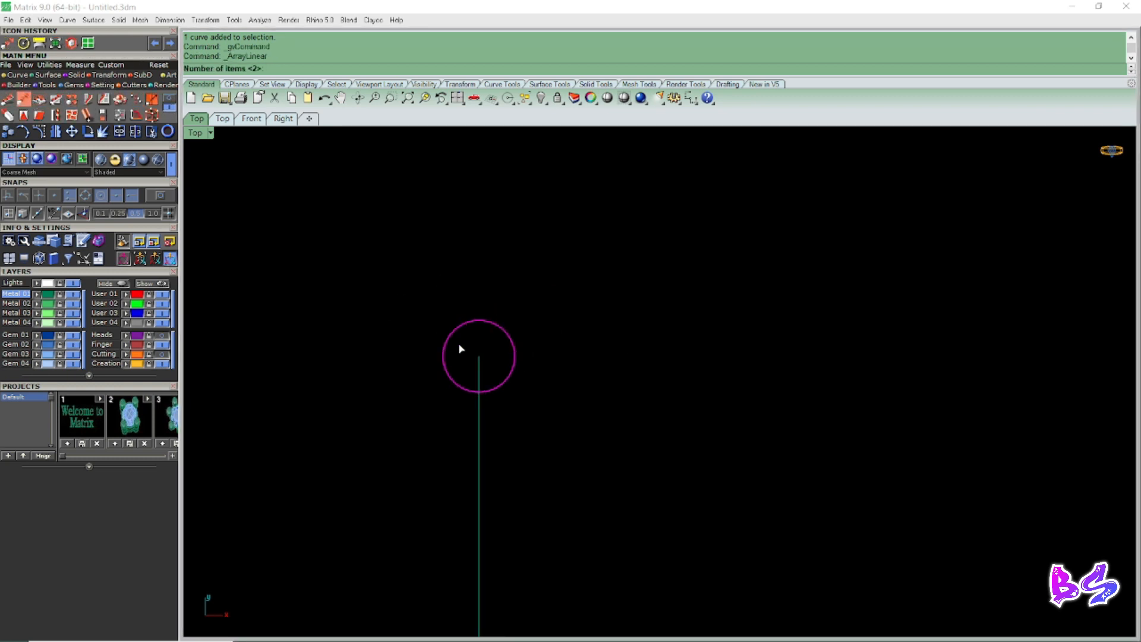
{"action": "type", "text": "15"}
{"action": "key", "text": "Return"}
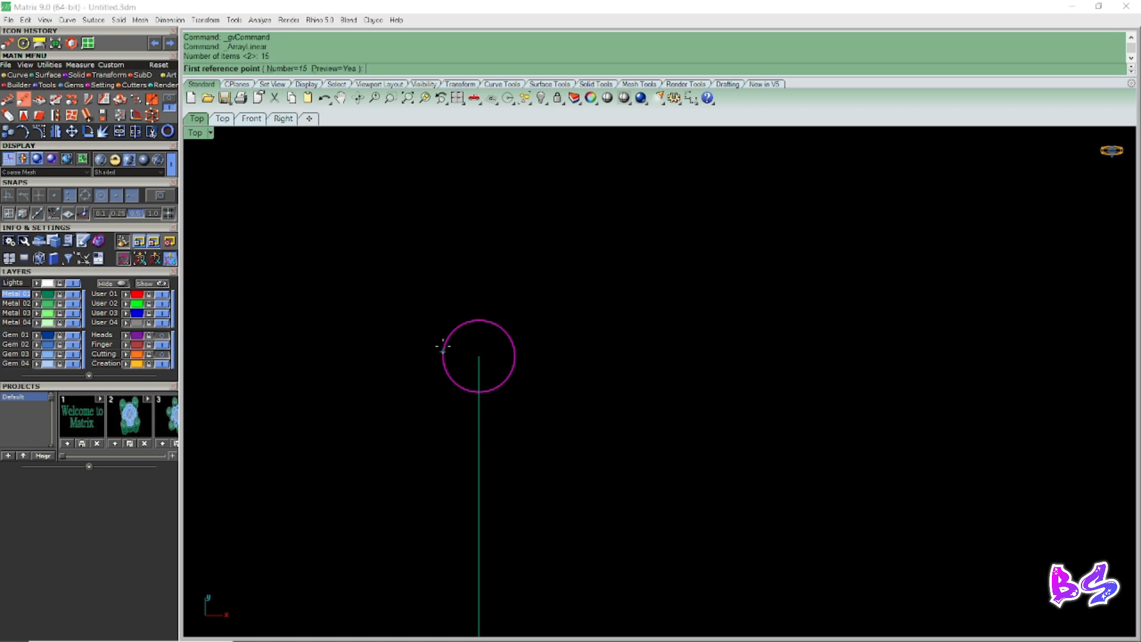
{"action": "scroll", "coordinate": [442, 360], "scroll_direction": "up", "scroll_amount": 3}
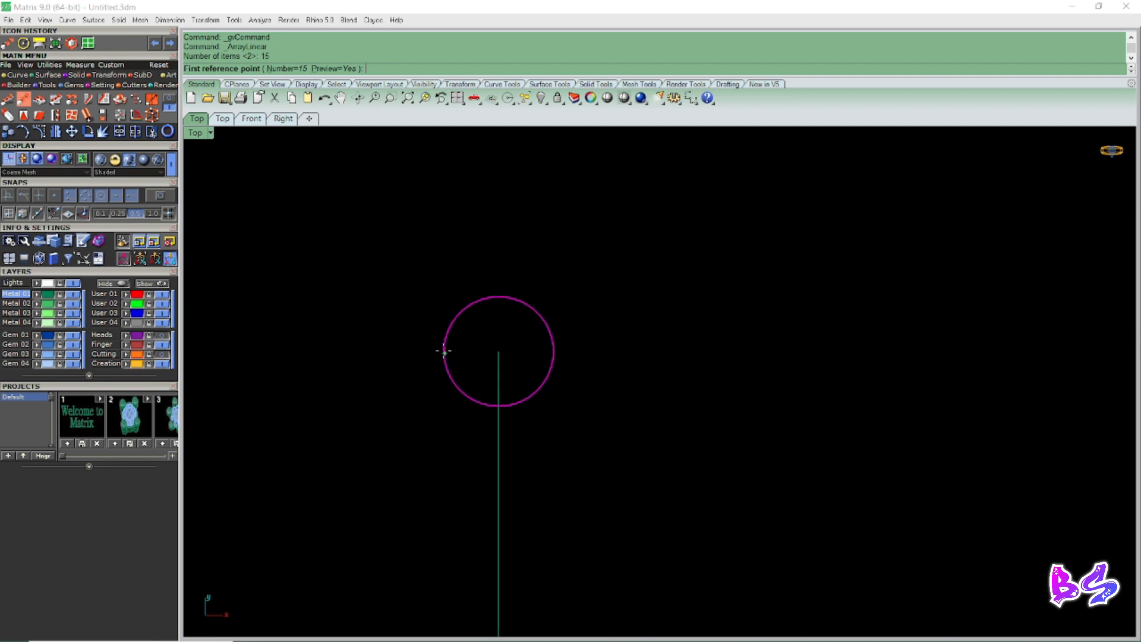
{"action": "left_click", "coordinate": [442, 351]}
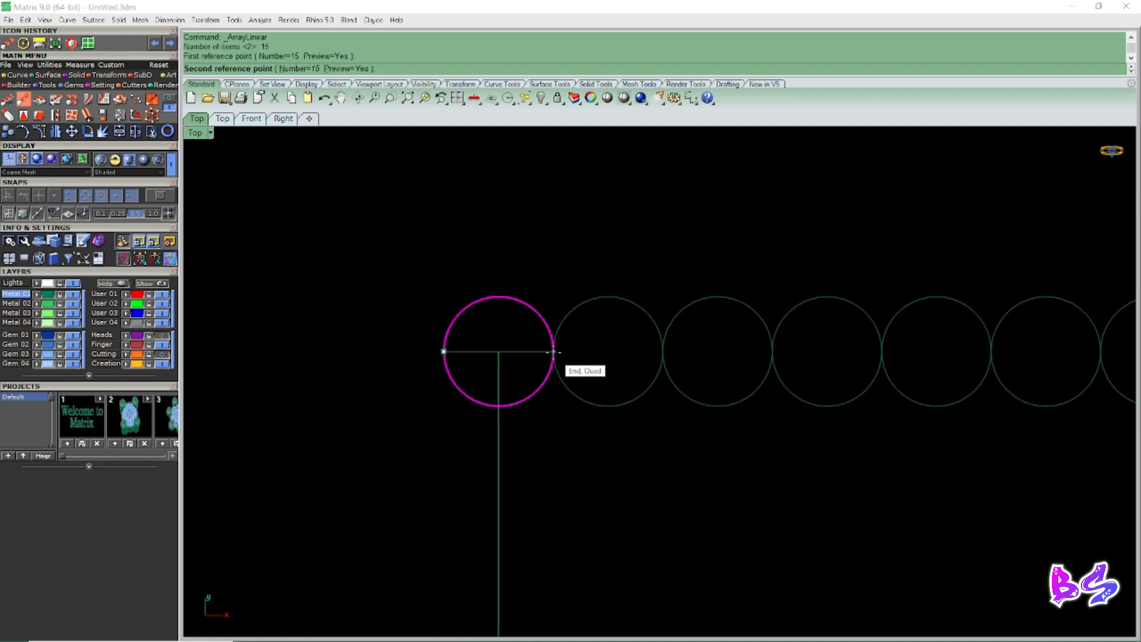
{"action": "left_click", "coordinate": [553, 352]}
{"action": "scroll", "coordinate": [492, 313], "scroll_direction": "down", "scroll_amount": 5}
{"action": "scroll", "coordinate": [614, 334], "scroll_direction": "down", "scroll_amount": 4}
{"action": "scroll", "coordinate": [613, 339], "scroll_direction": "up", "scroll_amount": 3}
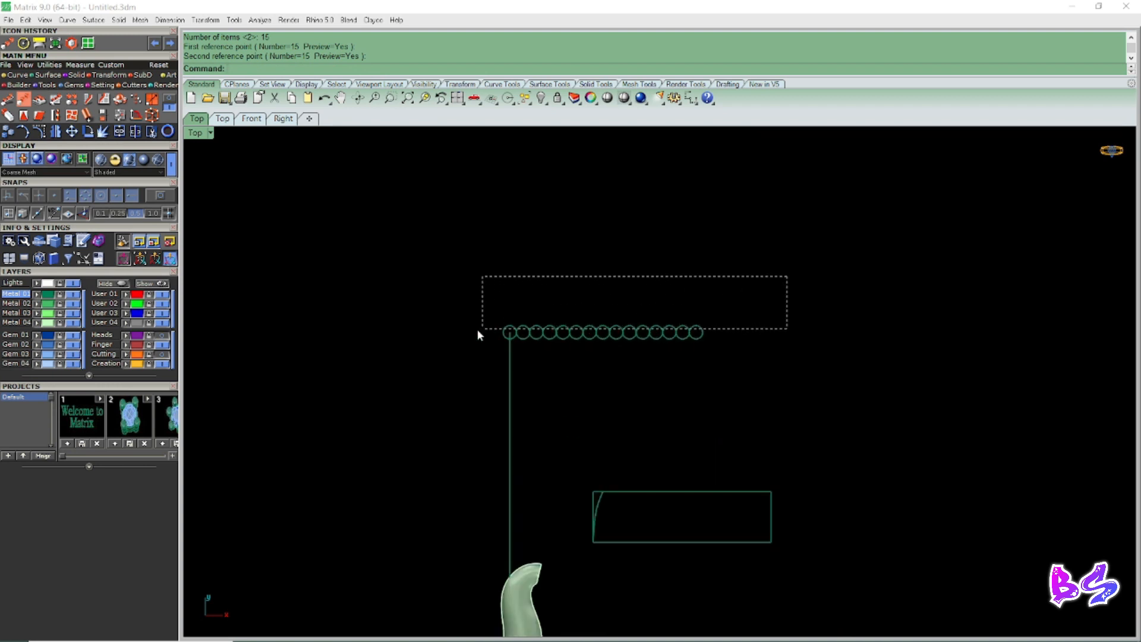
{"action": "left_click_drag", "start_coordinate": [478, 330], "coordinate": [478, 331]}
{"action": "scroll", "coordinate": [600, 333], "scroll_direction": "up", "scroll_amount": 2}
{"action": "left_click_drag", "start_coordinate": [626, 300], "coordinate": [662, 341]}
{"action": "key", "text": "ctrl+z"}
{"action": "left_click", "coordinate": [558, 308]}
{"action": "right_click_drag", "start_coordinate": [558, 308], "coordinate": [618, 354]}
{"action": "scroll", "coordinate": [604, 363], "scroll_direction": "up", "scroll_amount": 6}
{"action": "right_click_drag", "start_coordinate": [463, 366], "coordinate": [448, 328]}
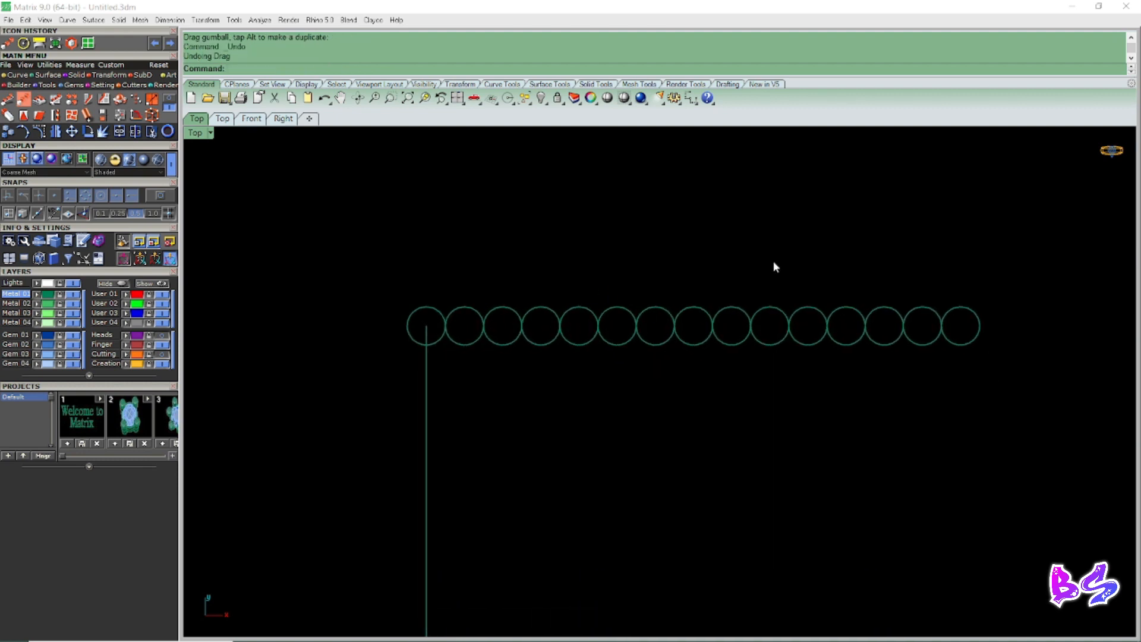
Group the 15 arrayed circles into a single row.
{"action": "left_click_drag", "start_coordinate": [365, 311], "coordinate": [364, 312]}
{"action": "scroll", "coordinate": [428, 283], "scroll_direction": "down", "scroll_amount": 2}
{"action": "type", "text": "g"}
{"action": "key", "text": "Return"}
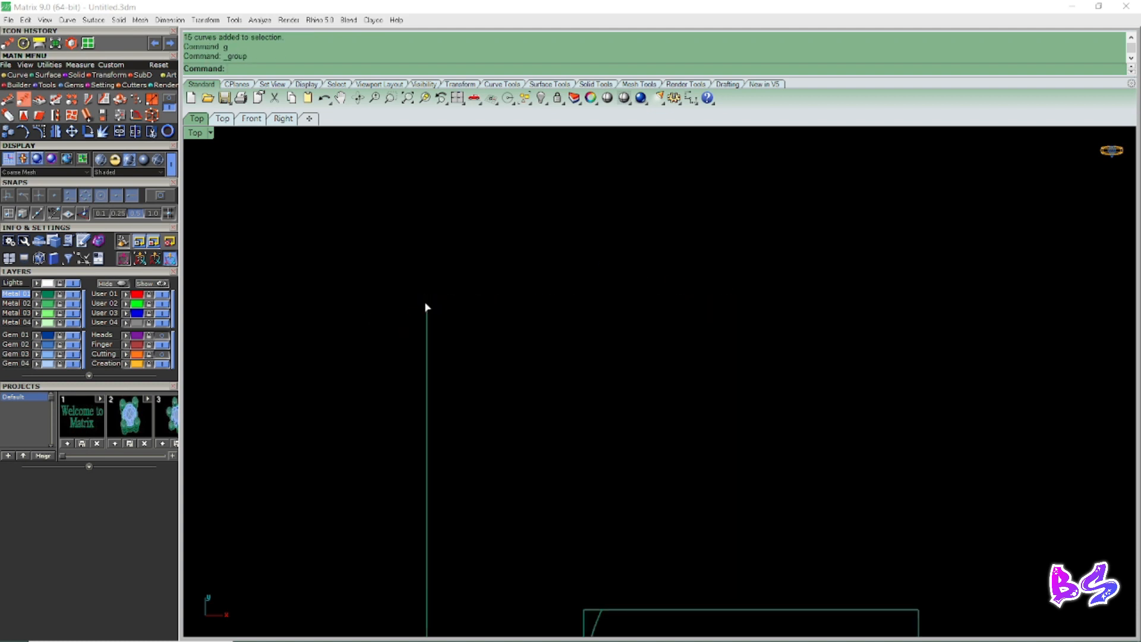
Copy the circle row diagonally down by half a circle, from the first circle's top quadrant to its right quadrant.
{"action": "scroll", "coordinate": [597, 288], "scroll_direction": "up", "scroll_amount": 4}
{"action": "scroll", "coordinate": [280, 369], "scroll_direction": "up", "scroll_amount": 6}
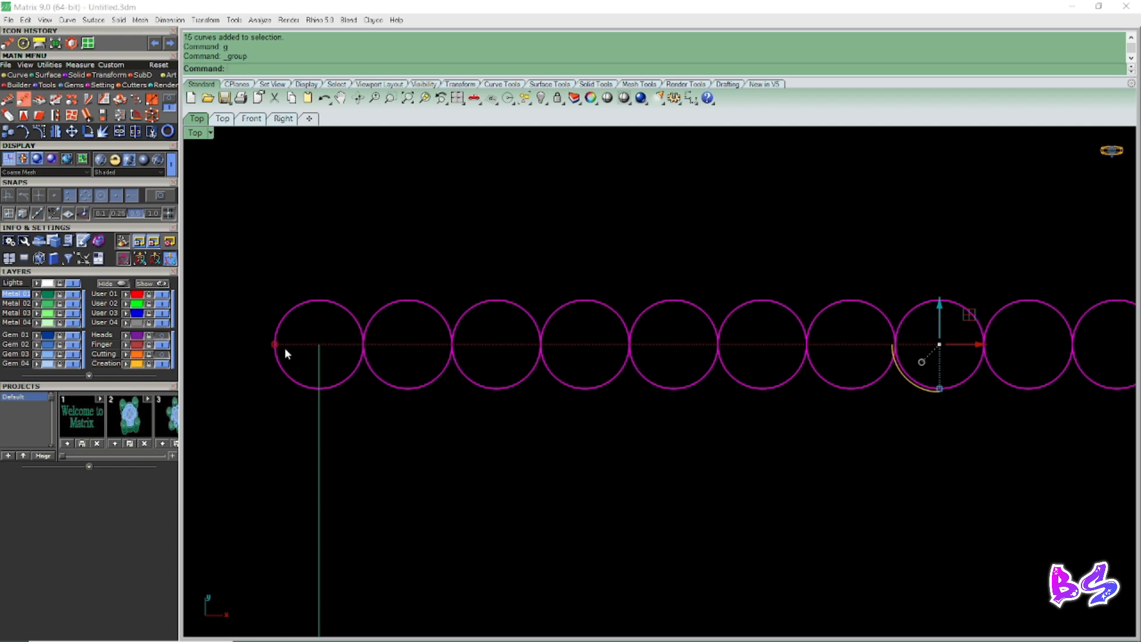
{"action": "type", "text": "c"}
{"action": "key", "text": "Return"}
{"action": "scroll", "coordinate": [222, 284], "scroll_direction": "up", "scroll_amount": 1}
{"action": "left_click", "coordinate": [340, 305]}
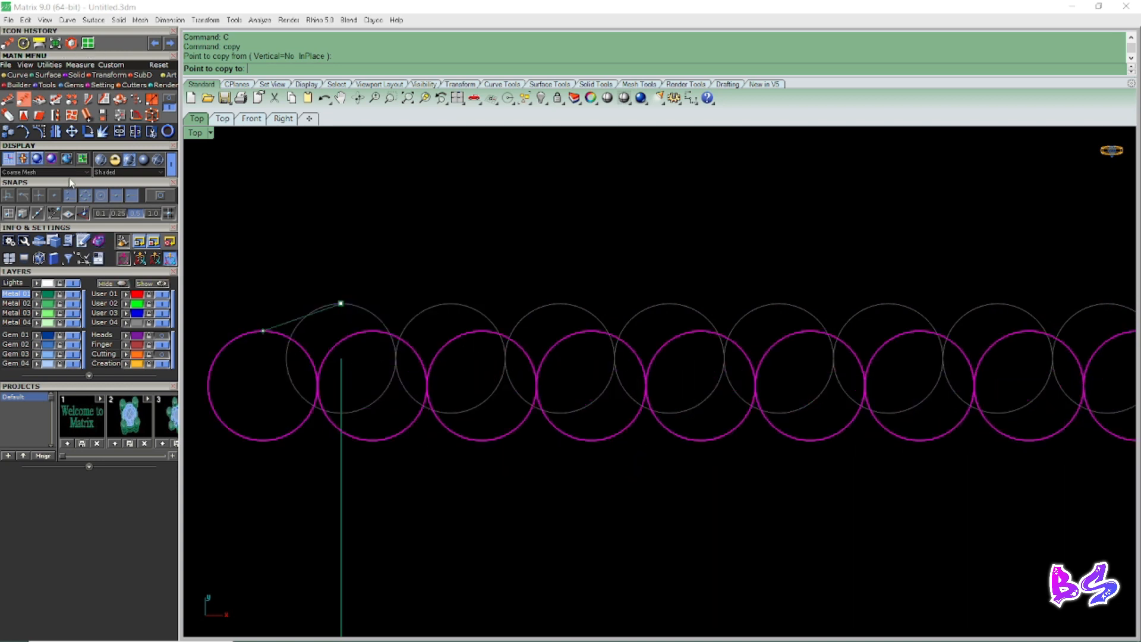
{"action": "scroll", "coordinate": [522, 420], "scroll_direction": "up", "scroll_amount": 3}
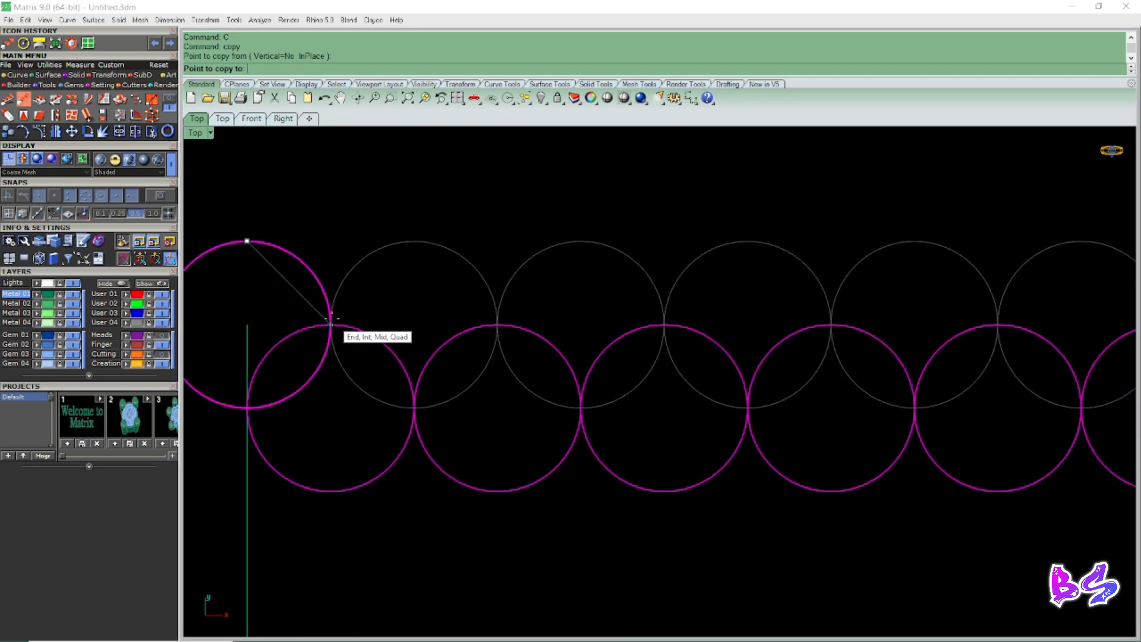
{"action": "left_click", "coordinate": [331, 319]}
{"action": "scroll", "coordinate": [433, 303], "scroll_direction": "down", "scroll_amount": 3}
{"action": "key", "text": "Return"}
{"action": "scroll", "coordinate": [465, 278], "scroll_direction": "down", "scroll_amount": 3}
{"action": "scroll", "coordinate": [450, 349], "scroll_direction": "up", "scroll_amount": 5}
{"action": "scroll", "coordinate": [458, 333], "scroll_direction": "down", "scroll_amount": 7}
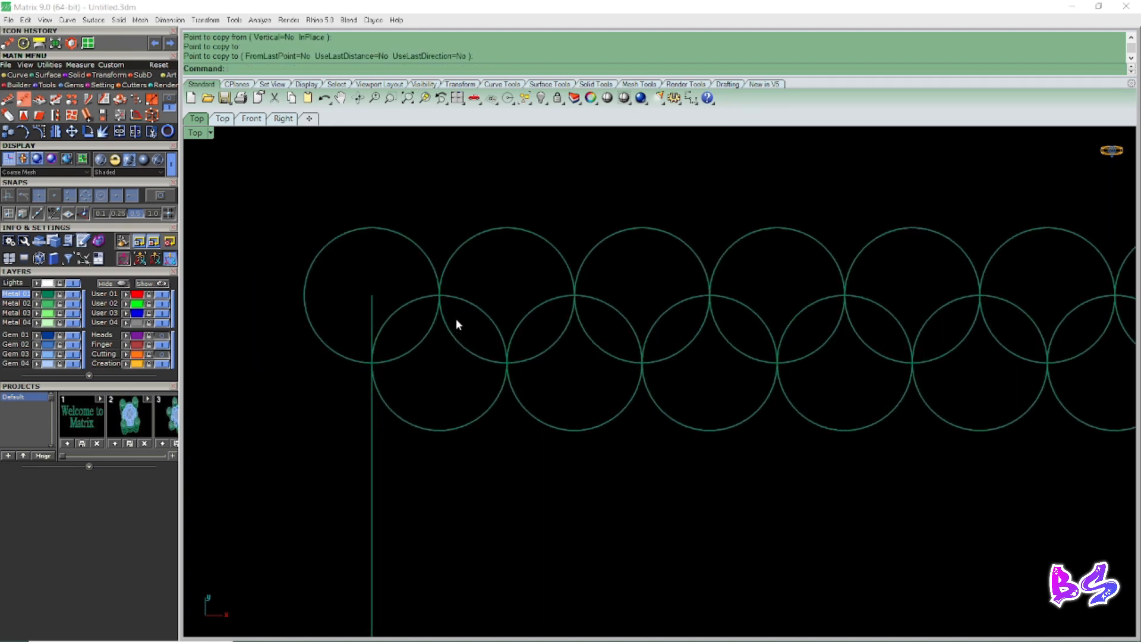
Trim the overlapping circles at the left end of the rows into one pointed fish-scale outline.
{"action": "right_click_drag", "start_coordinate": [515, 283], "coordinate": [481, 304]}
{"action": "scroll", "coordinate": [477, 309], "scroll_direction": "up", "scroll_amount": 3}
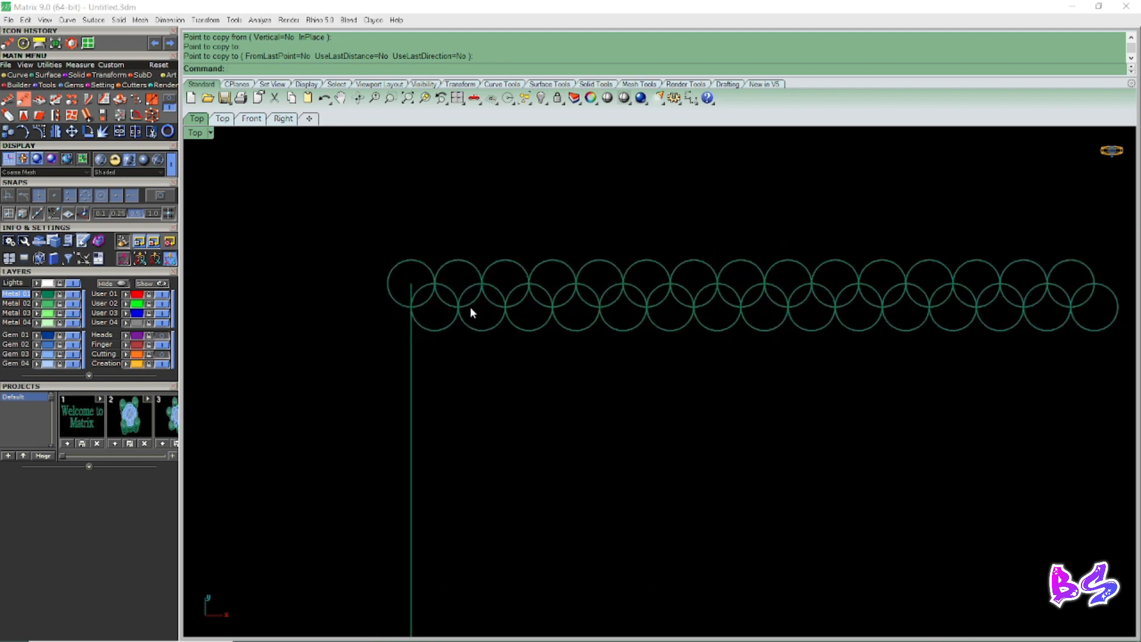
{"action": "scroll", "coordinate": [462, 321], "scroll_direction": "up", "scroll_amount": 4}
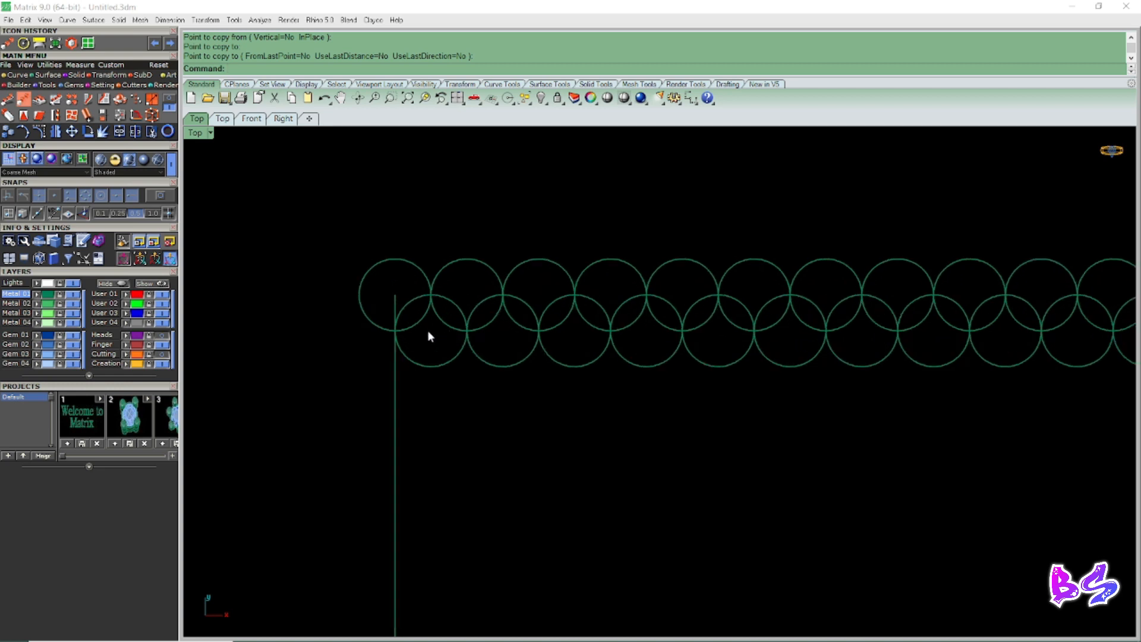
{"action": "scroll", "coordinate": [463, 270], "scroll_direction": "up", "scroll_amount": 2}
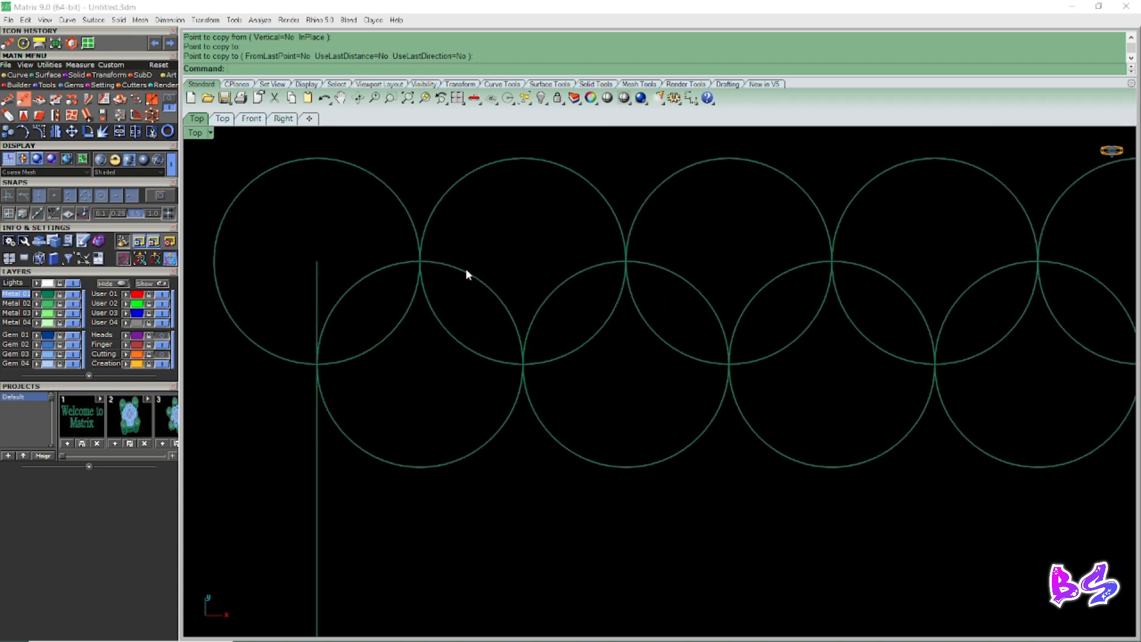
{"action": "left_click_drag", "start_coordinate": [475, 264], "coordinate": [356, 391]}
{"action": "key", "text": "ctrl+t"}
{"action": "scroll", "coordinate": [436, 267], "scroll_direction": "up", "scroll_amount": 4}
{"action": "left_click_drag", "start_coordinate": [472, 230], "coordinate": [438, 315]}
{"action": "left_click_drag", "start_coordinate": [459, 199], "coordinate": [347, 219]}
{"action": "left_click", "coordinate": [393, 259]}
{"action": "scroll", "coordinate": [400, 306], "scroll_direction": "down", "scroll_amount": 6}
{"action": "scroll", "coordinate": [526, 393], "scroll_direction": "up", "scroll_amount": 4}
{"action": "left_click_drag", "start_coordinate": [550, 214], "coordinate": [526, 342]}
{"action": "left_click", "coordinate": [529, 455]}
{"action": "scroll", "coordinate": [542, 381], "scroll_direction": "down", "scroll_amount": 7}
{"action": "right_click", "coordinate": [541, 380]}
Remove the scale outline's arcs from the circle groups and delete all the leftover circles.
{"action": "scroll", "coordinate": [499, 362], "scroll_direction": "down", "scroll_amount": 15}
{"action": "left_click_drag", "start_coordinate": [978, 215], "coordinate": [501, 431]}
{"action": "scroll", "coordinate": [554, 370], "scroll_direction": "down", "scroll_amount": 6}
{"action": "scroll", "coordinate": [522, 376], "scroll_direction": "up", "scroll_amount": 6}
{"action": "key", "text": "Escape"}
{"action": "type", "text": "RG"}
{"action": "key", "text": "Return"}
{"action": "scroll", "coordinate": [554, 359], "scroll_direction": "up", "scroll_amount": 2}
{"action": "left_click_drag", "start_coordinate": [897, 277], "coordinate": [519, 476]}
{"action": "scroll", "coordinate": [756, 346], "scroll_direction": "down", "scroll_amount": 4}
{"action": "scroll", "coordinate": [622, 370], "scroll_direction": "up", "scroll_amount": 8}
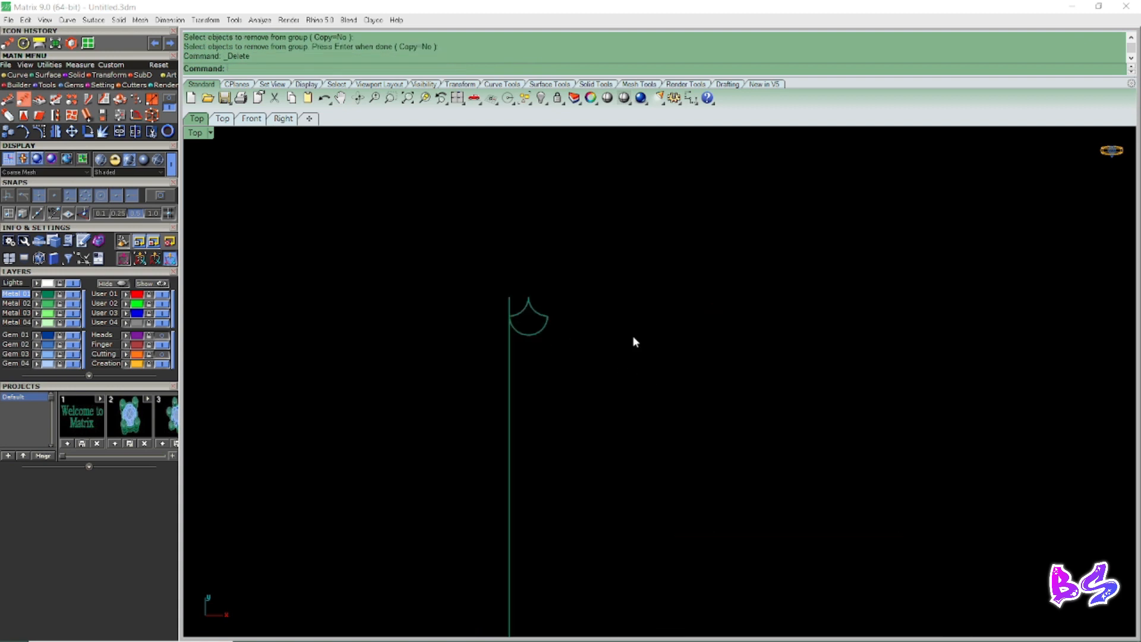
Group the three arcs of the scale outline and fill them with a patch surface.
{"action": "left_click_drag", "start_coordinate": [650, 254], "coordinate": [588, 524]}
{"action": "type", "text": "g"}
{"action": "key", "text": "Return"}
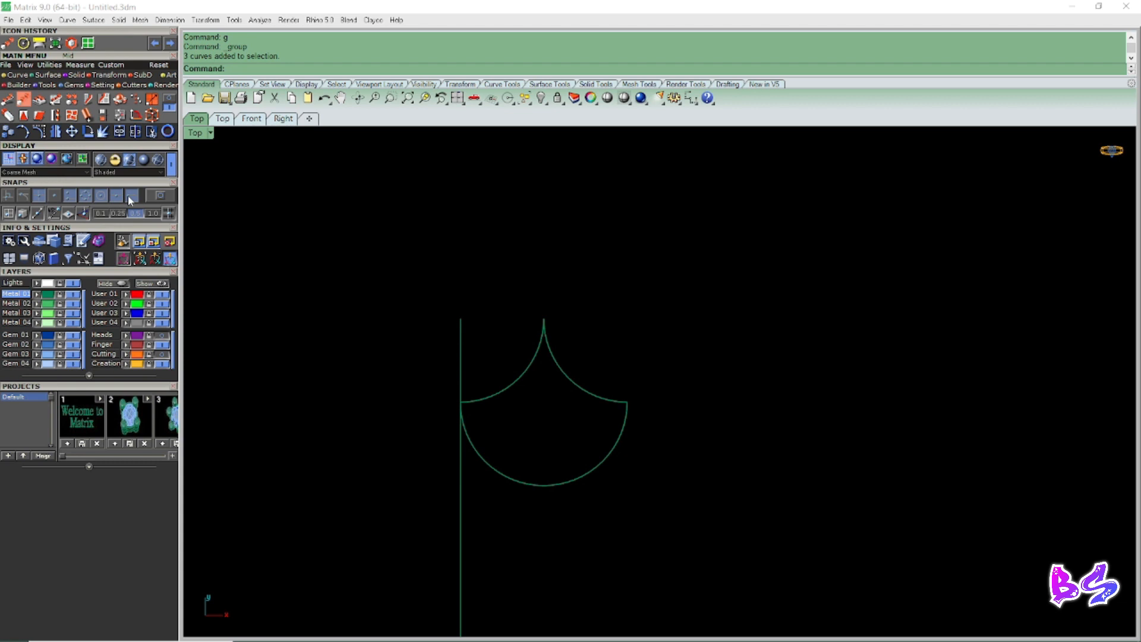
{"action": "left_click", "coordinate": [498, 468]}
{"action": "right_click_drag", "start_coordinate": [499, 464], "coordinate": [509, 397]}
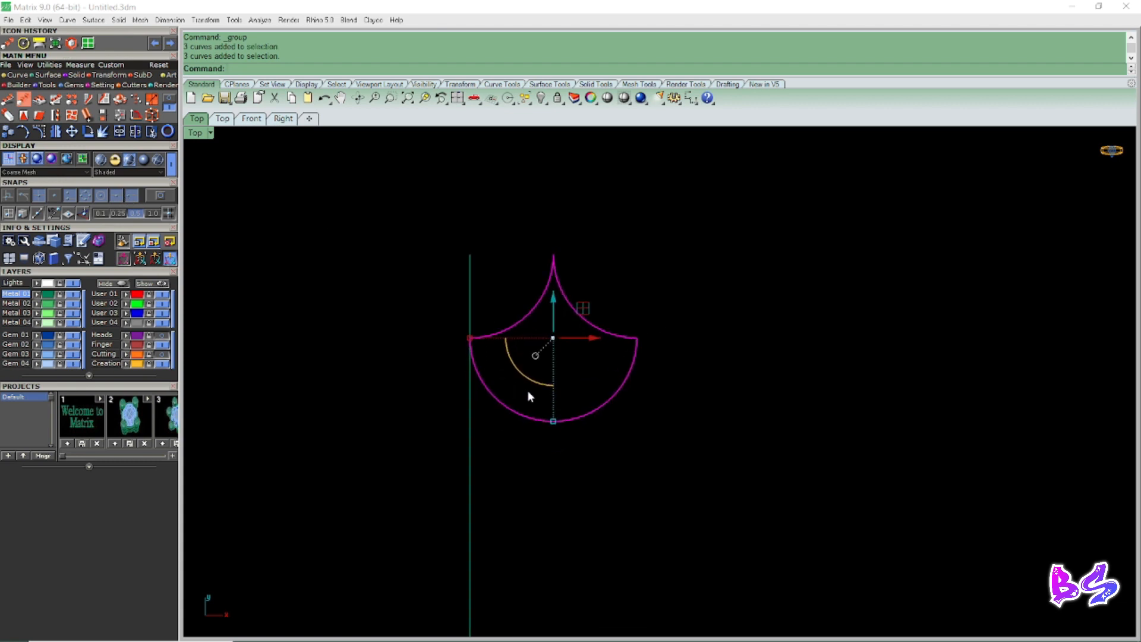
{"action": "type", "text": "P"}
{"action": "key", "text": "Return"}
{"action": "scroll", "coordinate": [555, 355], "scroll_direction": "up", "scroll_amount": 2}
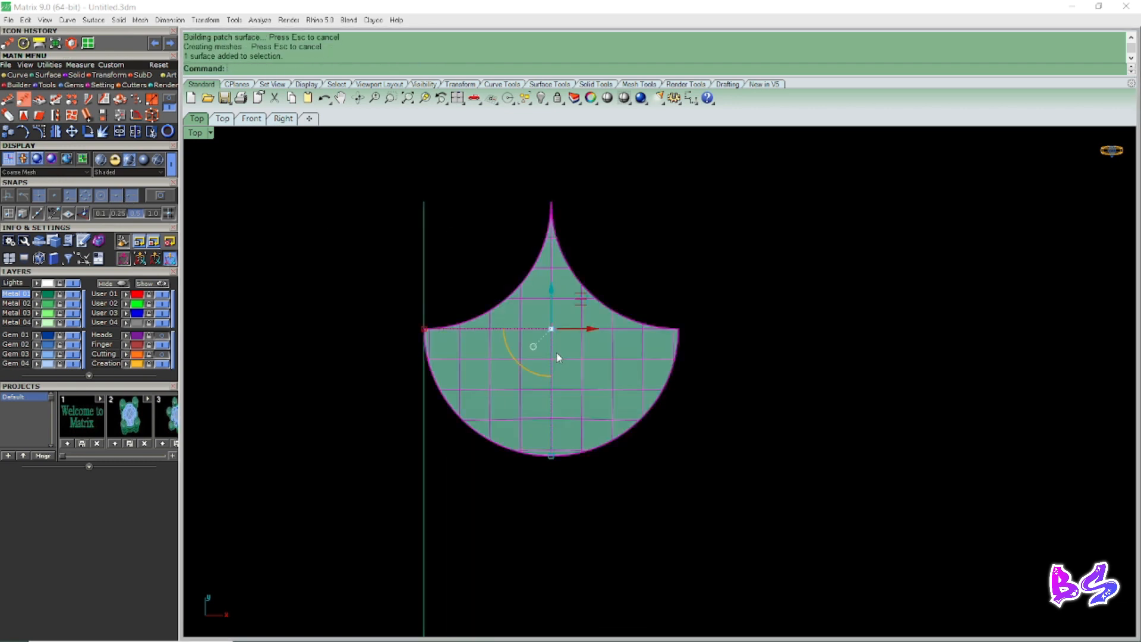
Cage-edit the scale surface with a CPlane bounding-box cage of 4×4×4 points and raise the two middle columns to dome it.
{"action": "type", "text": "C"}
{"action": "key", "text": "Return"}
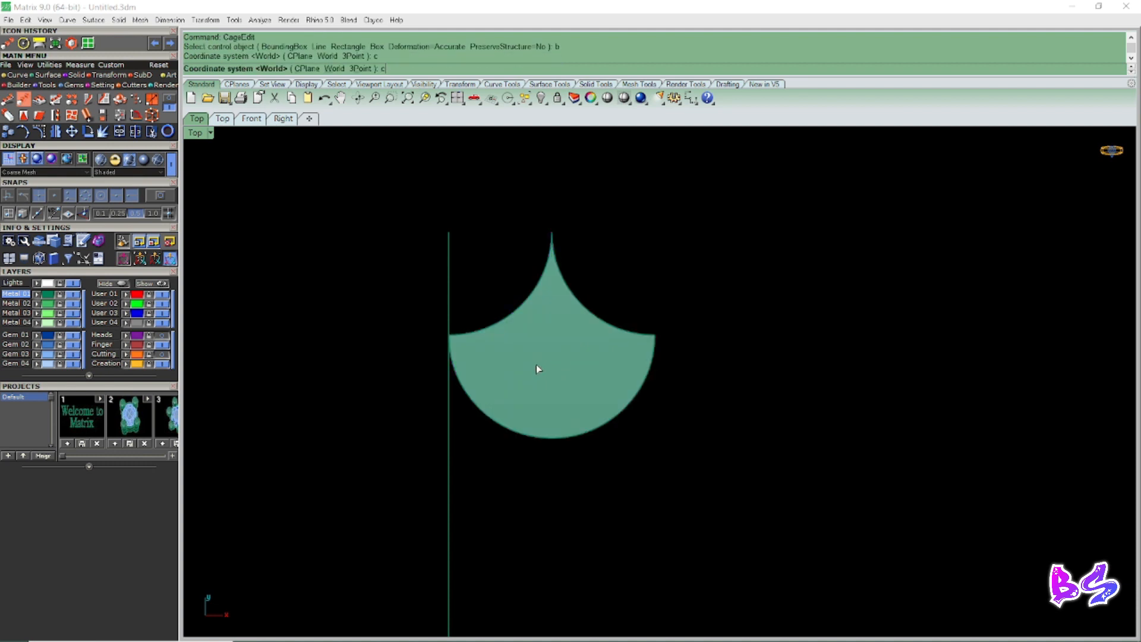
{"action": "left_click_drag", "start_coordinate": [620, 199], "coordinate": [483, 515]}
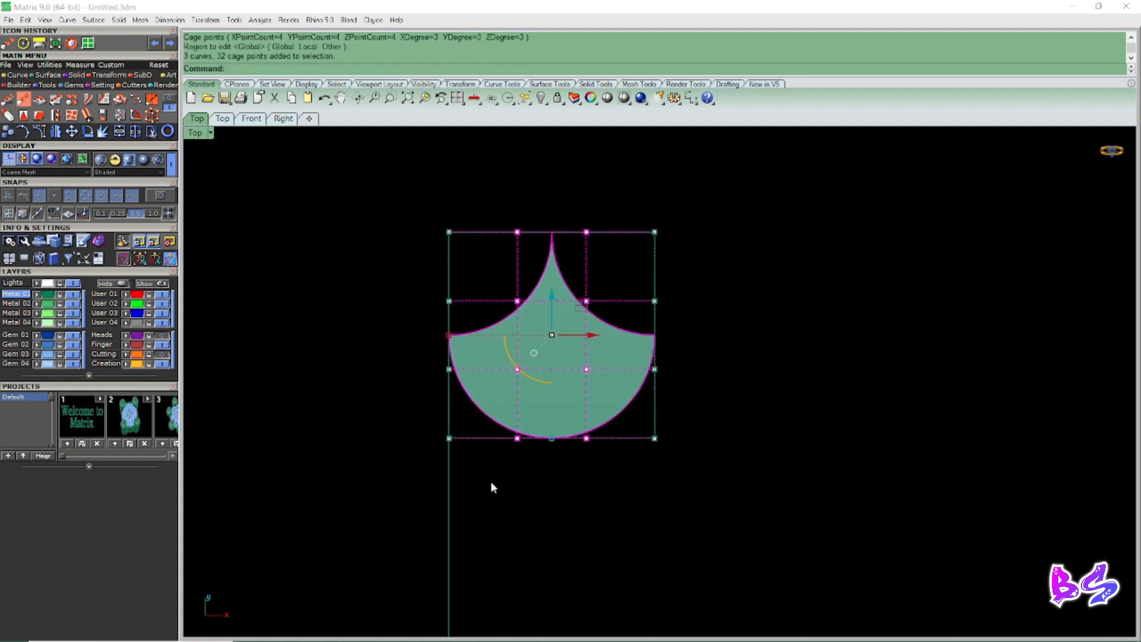
{"action": "key", "text": "F4"}
{"action": "right_click_drag", "start_coordinate": [540, 402], "coordinate": [727, 263]}
{"action": "key", "text": "Return"}
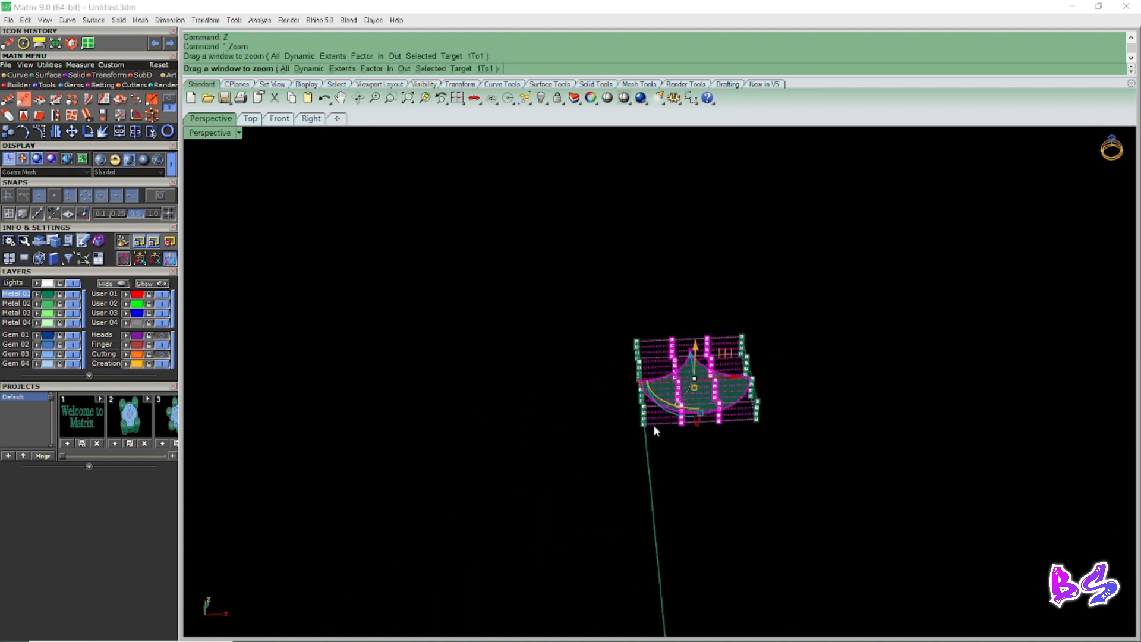
{"action": "left_click_drag", "start_coordinate": [654, 426], "coordinate": [823, 309]}
{"action": "right_click_drag", "start_coordinate": [823, 309], "coordinate": [697, 384]}
{"action": "scroll", "coordinate": [698, 404], "scroll_direction": "down", "scroll_amount": 4}
{"action": "scroll", "coordinate": [649, 446], "scroll_direction": "up", "scroll_amount": 3}
{"action": "left_click_drag", "start_coordinate": [876, 356], "coordinate": [581, 496], "text": "ctrl"}
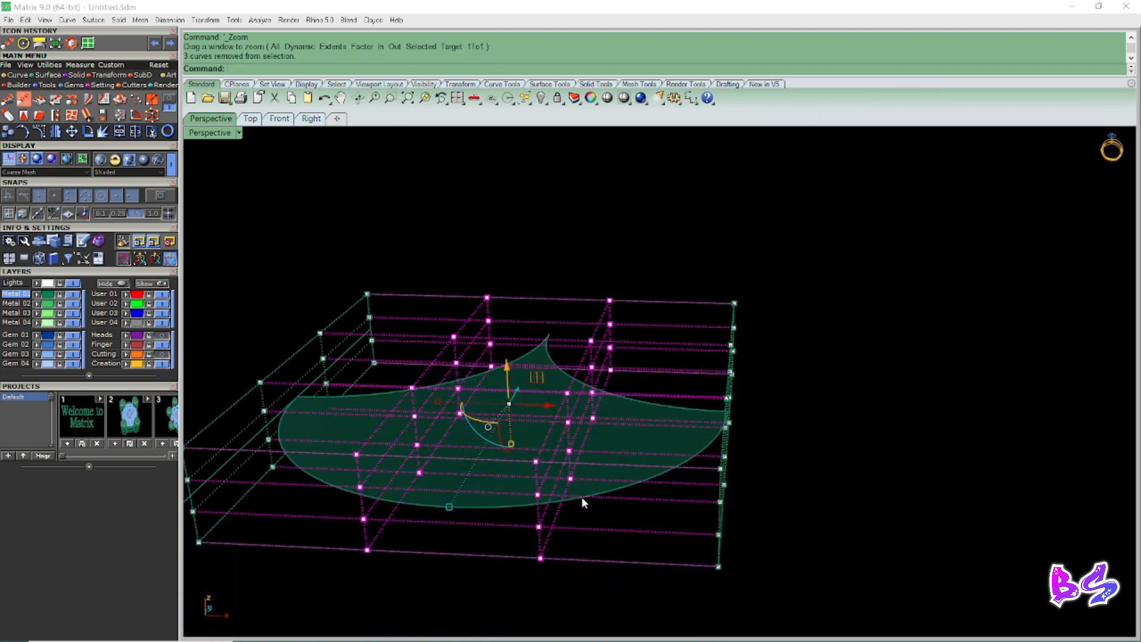
{"action": "scroll", "coordinate": [581, 497], "scroll_direction": "up", "scroll_amount": 4}
{"action": "right_click_drag", "start_coordinate": [581, 497], "coordinate": [580, 390]}
{"action": "left_click_drag", "start_coordinate": [500, 343], "coordinate": [512, 262]}
{"action": "right_click_drag", "start_coordinate": [675, 321], "coordinate": [646, 416]}
{"action": "key", "text": "Escape"}
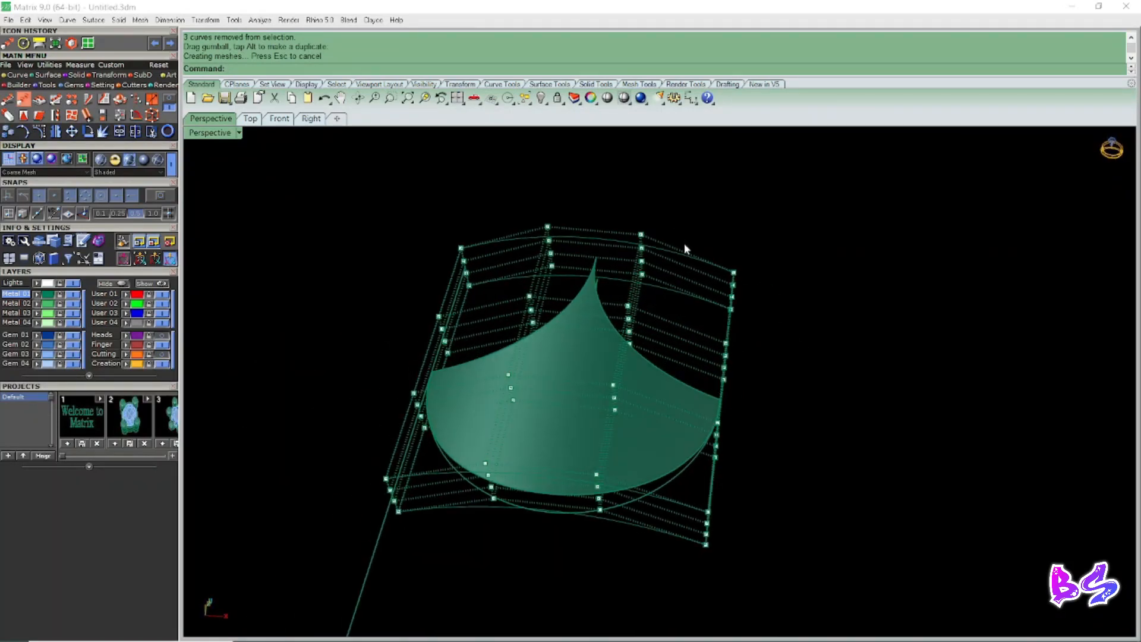
Raise the two middle columns of cage points slightly further, leaving the outline curves unselected, to deepen the scale's dome.
{"action": "right_click_drag", "start_coordinate": [686, 248], "coordinate": [672, 211]}
{"action": "left_click_drag", "start_coordinate": [476, 590], "coordinate": [478, 588]}
{"action": "right_click_drag", "start_coordinate": [497, 553], "coordinate": [549, 347]}
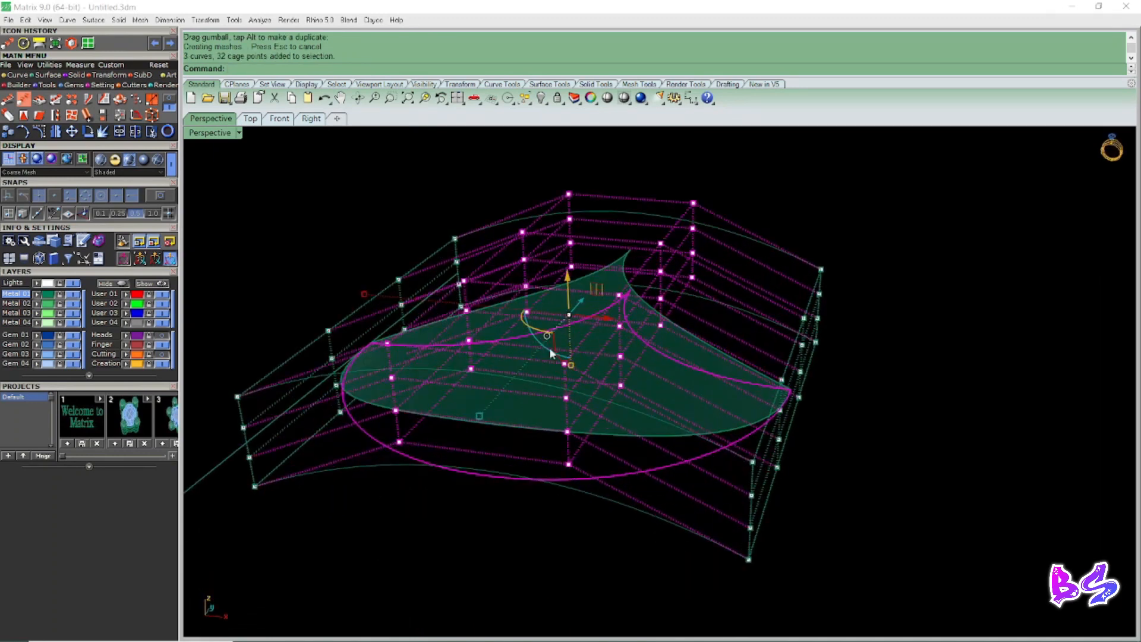
{"action": "left_click_drag", "start_coordinate": [826, 454], "coordinate": [688, 436], "text": "ctrl"}
{"action": "left_click_drag", "start_coordinate": [568, 275], "coordinate": [565, 254]}
{"action": "key", "text": "Escape"}
Delete the editing cage and the flat outline curves, keeping only the domed scale surface.
{"action": "scroll", "coordinate": [598, 342], "scroll_direction": "down", "scroll_amount": 5}
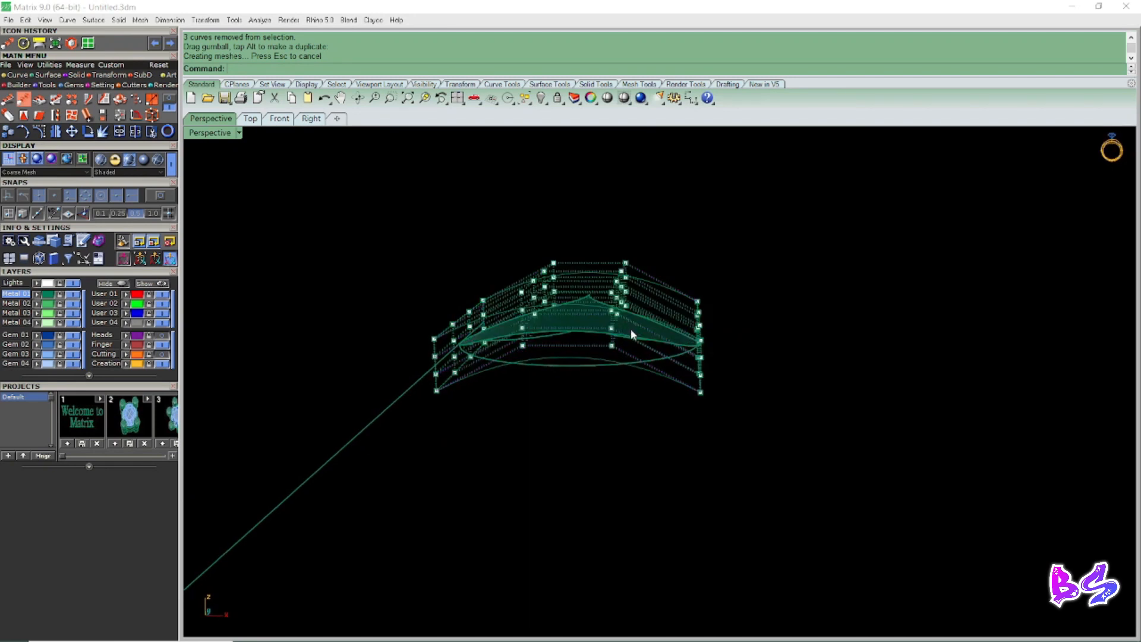
{"action": "right_click_drag", "start_coordinate": [630, 330], "coordinate": [684, 413]}
{"action": "left_click", "coordinate": [706, 439]}
{"action": "key", "text": "Delete"}
{"action": "right_click_drag", "start_coordinate": [652, 473], "coordinate": [648, 433]}
{"action": "key", "text": "Delete"}
Rebuild the domed scale surface and shrink it to its trimmed boundary.
{"action": "left_click", "coordinate": [615, 398]}
{"action": "type", "text": "r"}
{"action": "key", "text": "Return"}
{"action": "key", "text": "Return"}
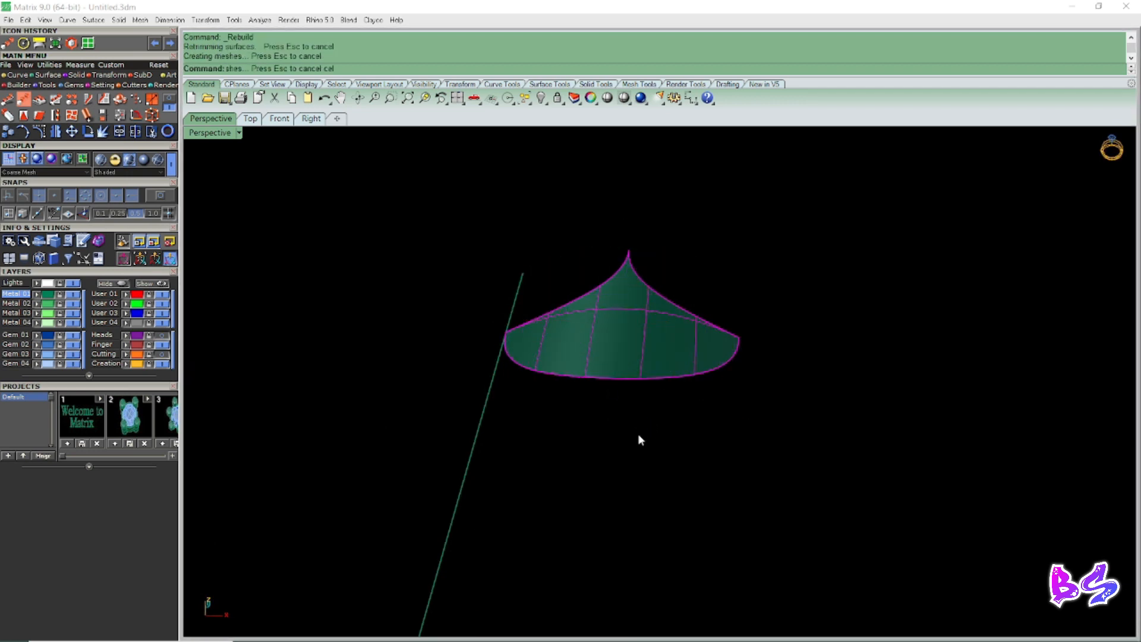
Extrude the domed scale surface into a thick closed scale.
{"action": "key", "text": "ctrl+F1"}
{"action": "left_click", "coordinate": [608, 472]}
{"action": "scroll", "coordinate": [595, 457], "scroll_direction": "down", "scroll_amount": 7}
{"action": "scroll", "coordinate": [596, 434], "scroll_direction": "up", "scroll_amount": 4}
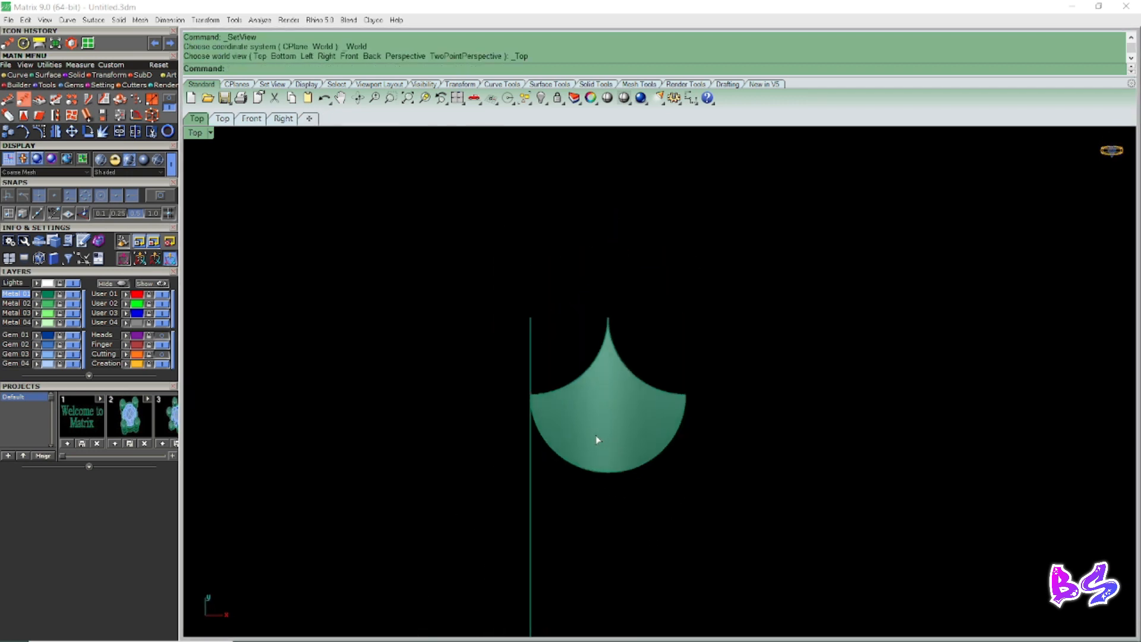
{"action": "key", "text": "ctrl+F4"}
{"action": "scroll", "coordinate": [615, 377], "scroll_direction": "up", "scroll_amount": 6}
{"action": "left_click", "coordinate": [615, 380]}
{"action": "mouse_move", "coordinate": [616, 380]}
{"action": "right_mouse_down"}
{"action": "mouse_move", "coordinate": [535, 466]}
{"action": "mouse_move", "coordinate": [577, 424]}
{"action": "mouse_move", "coordinate": [582, 449]}
{"action": "mouse_move", "coordinate": [581, 408]}
{"action": "right_mouse_up"}
{"action": "type", "text": "es"}
{"action": "key", "text": "Return"}
{"action": "key", "text": "Return"}
{"action": "key", "text": "Escape"}
{"action": "right_click_drag", "start_coordinate": [594, 356], "coordinate": [608, 392]}
In the Top view, linearly array the scale into 15 items, spaced from its left corner to its right corner.
{"action": "key", "text": "ctrl+F1"}
{"action": "left_click", "coordinate": [629, 398]}
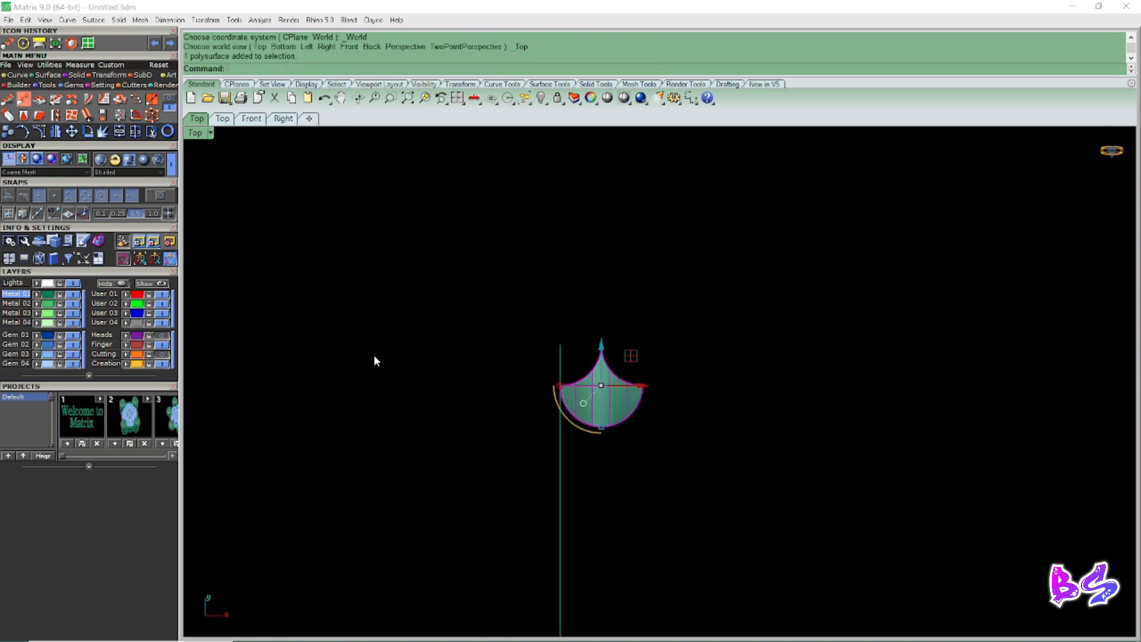
{"action": "left_click", "coordinate": [8, 100]}
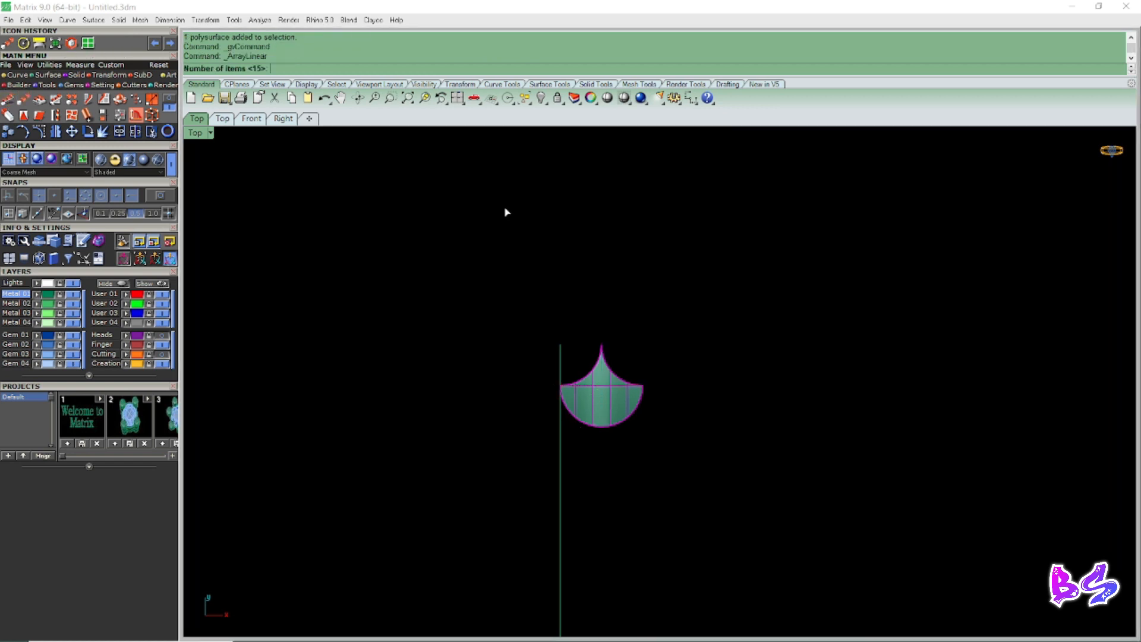
{"action": "scroll", "coordinate": [570, 402], "scroll_direction": "up", "scroll_amount": 5}
{"action": "left_click", "coordinate": [546, 361]}
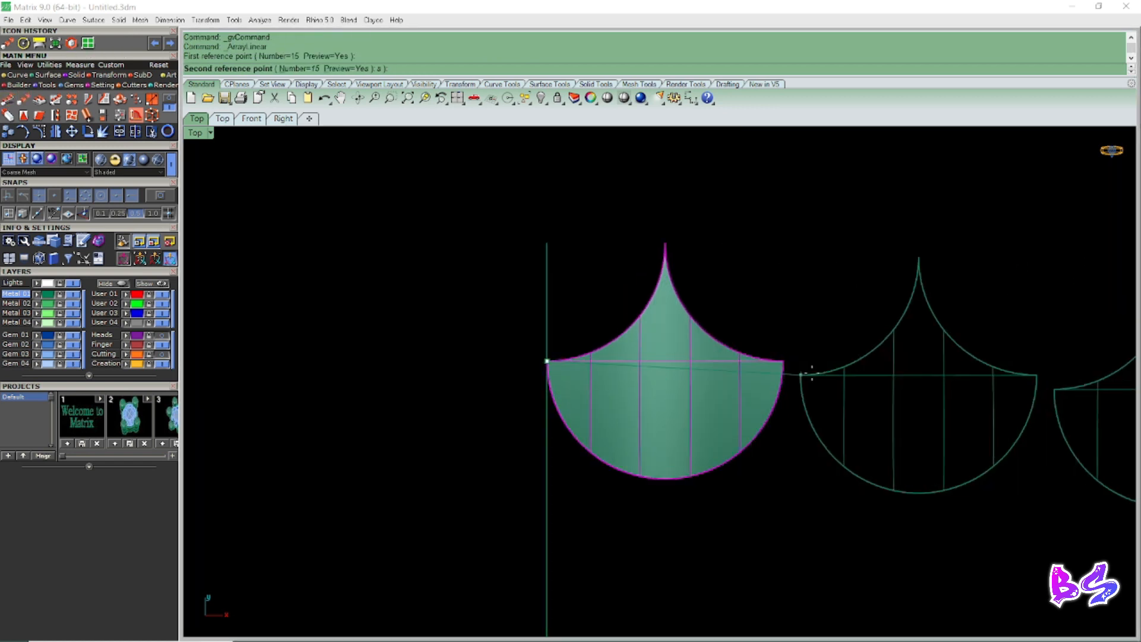
{"action": "left_click", "coordinate": [783, 361]}
{"action": "scroll", "coordinate": [512, 273], "scroll_direction": "down", "scroll_amount": 6}
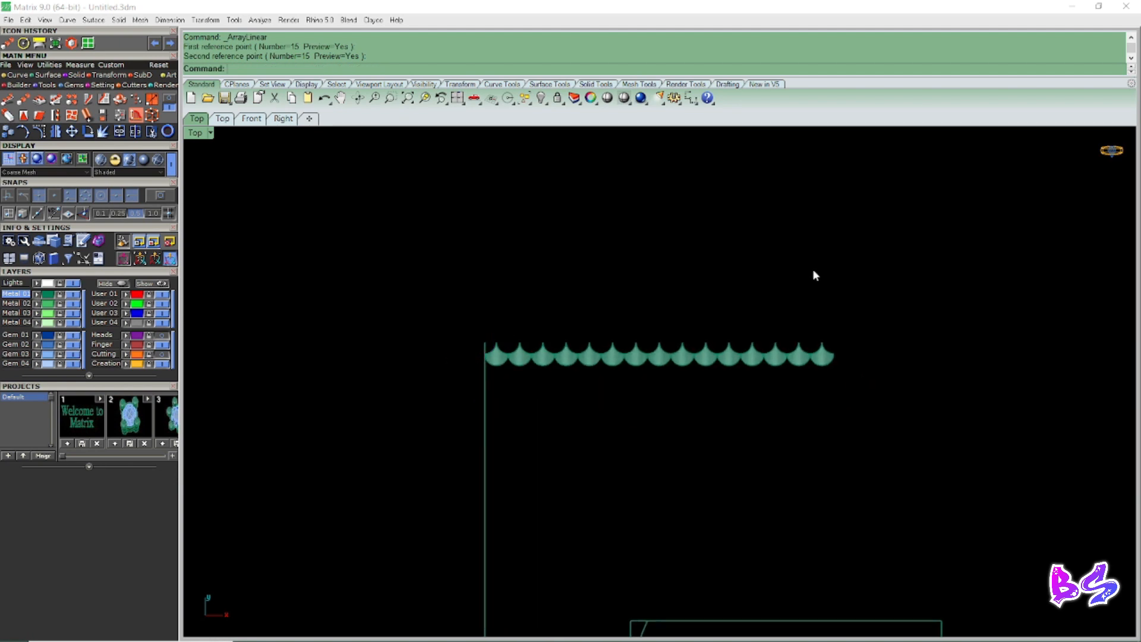
Group the 15 arrayed scales into one row.
{"action": "left_click_drag", "start_coordinate": [504, 428], "coordinate": [504, 428]}
{"action": "type", "text": "g"}
{"action": "key", "text": "Return"}
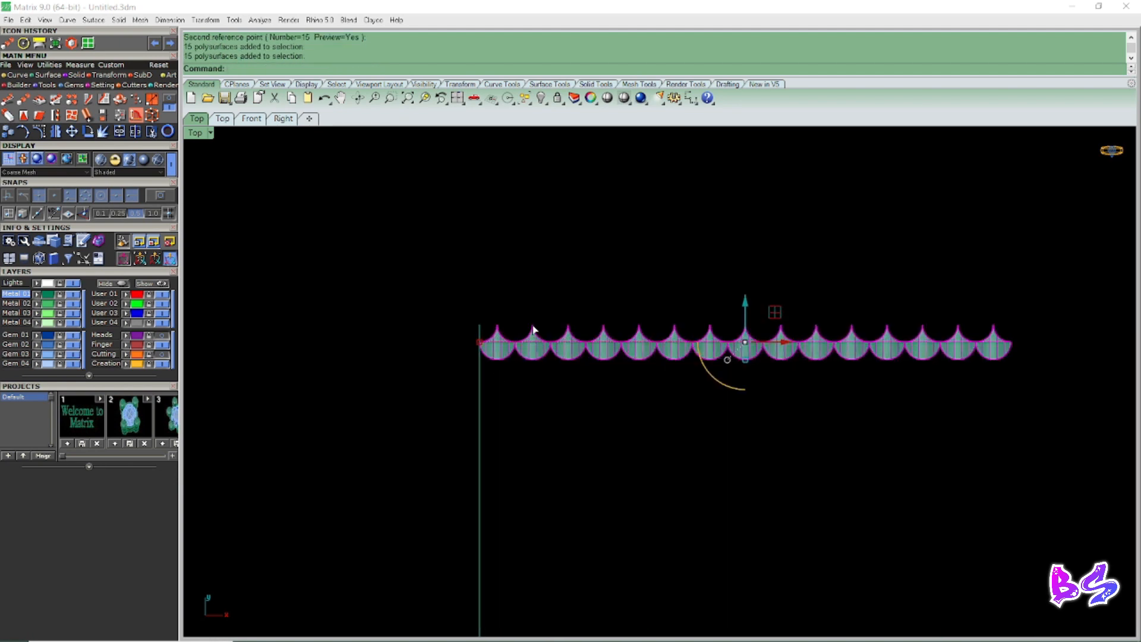
Copy the scale row up and half a scale left, from the junction of the first two scales to the first scale's tip.
{"action": "scroll", "coordinate": [502, 363], "scroll_direction": "up", "scroll_amount": 2}
{"action": "scroll", "coordinate": [509, 368], "scroll_direction": "down", "scroll_amount": 1}
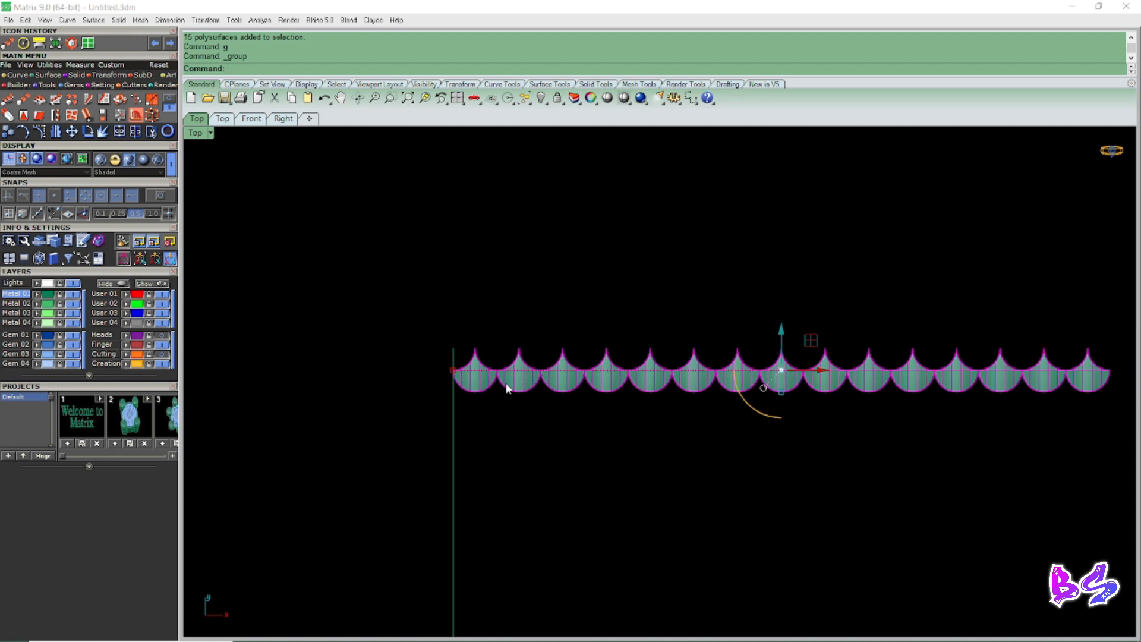
{"action": "type", "text": "c"}
{"action": "key", "text": "Return"}
{"action": "scroll", "coordinate": [526, 364], "scroll_direction": "up", "scroll_amount": 4}
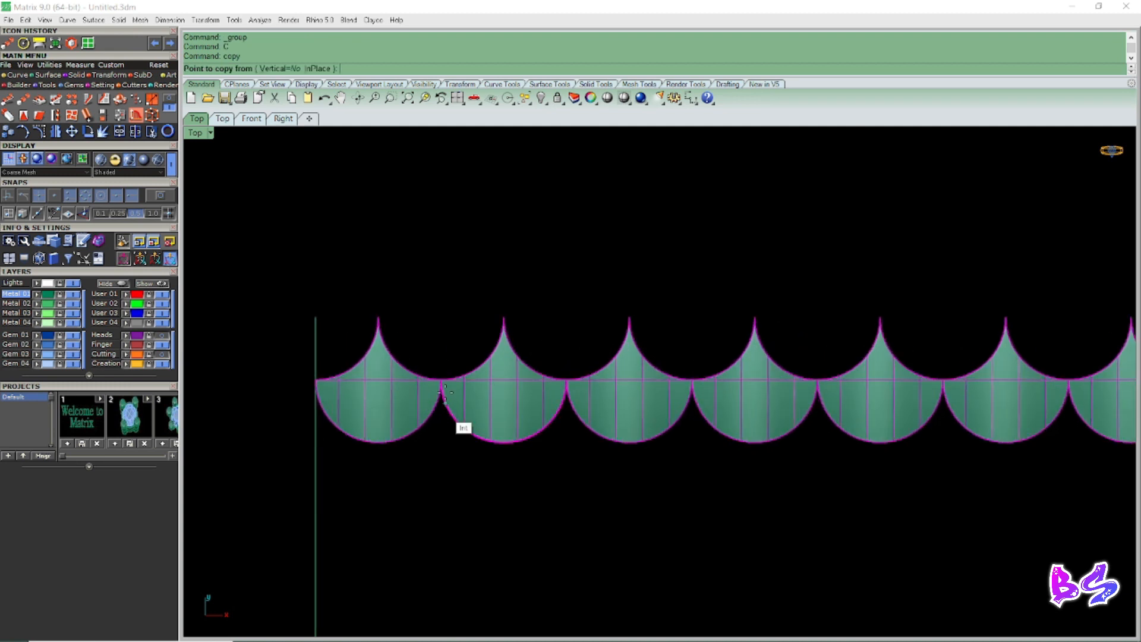
{"action": "left_click", "coordinate": [441, 378]}
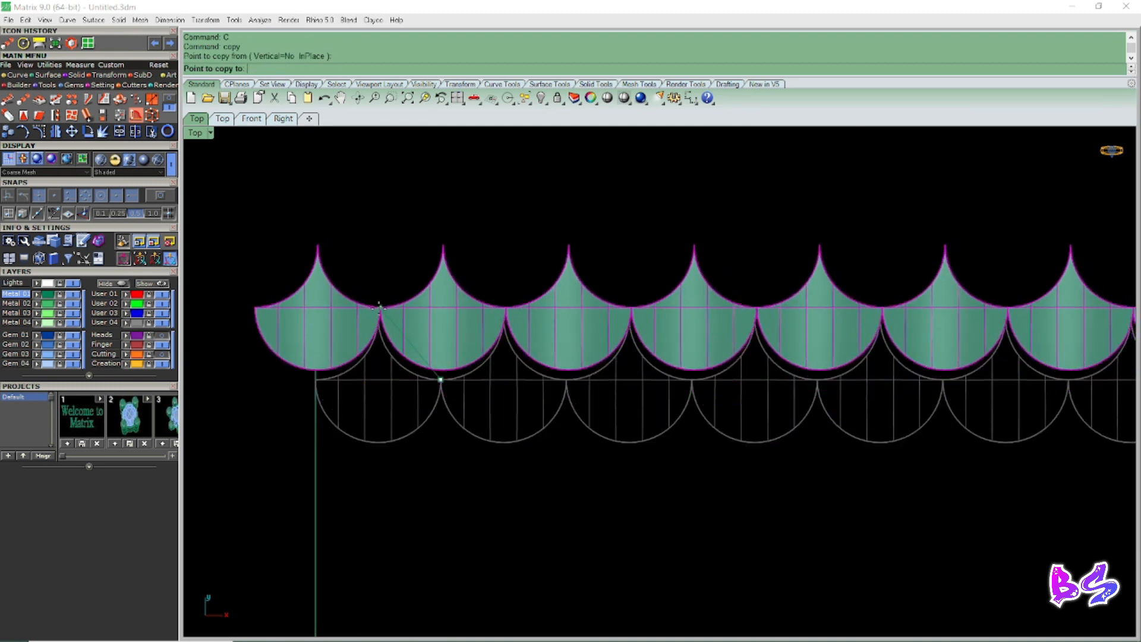
{"action": "left_click", "coordinate": [377, 316]}
{"action": "key", "text": "Escape"}
Group the two staggered rows of scales together in the perspective view.
{"action": "scroll", "coordinate": [420, 369], "scroll_direction": "down", "scroll_amount": 8}
{"action": "scroll", "coordinate": [423, 380], "scroll_direction": "up", "scroll_amount": 2}
{"action": "key", "text": "ctrl+F4"}
{"action": "right_click_drag", "start_coordinate": [423, 381], "coordinate": [588, 373]}
{"action": "left_click_drag", "start_coordinate": [929, 483], "coordinate": [461, 402]}
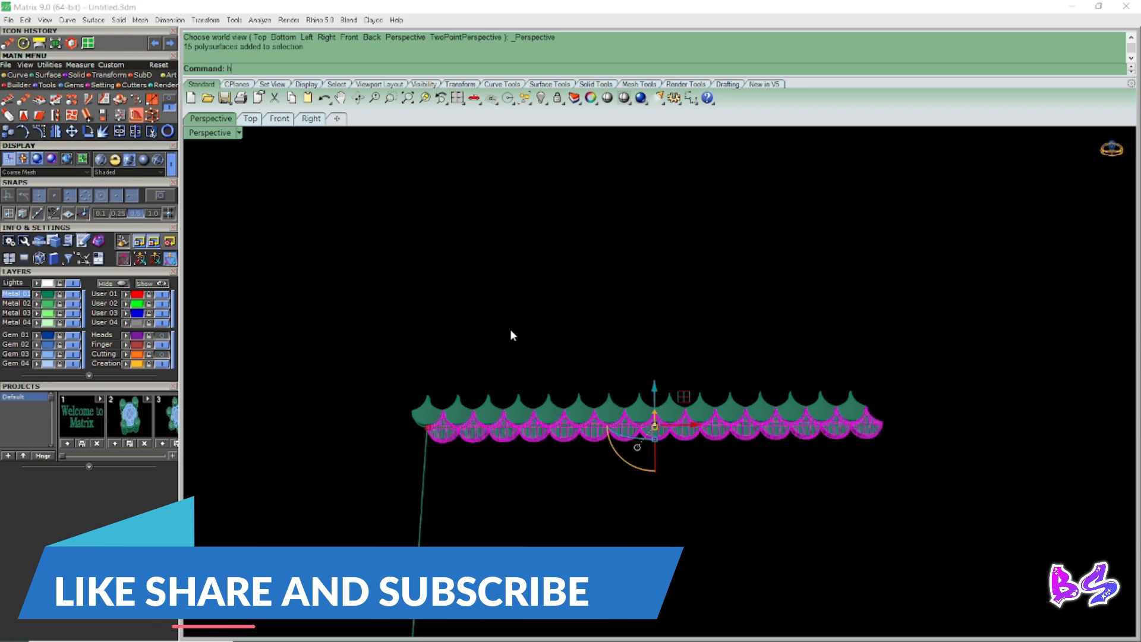
{"action": "type", "text": "g"}
{"action": "key", "text": "Return"}
{"action": "right_click_drag", "start_coordinate": [507, 339], "coordinate": [284, 438]}
{"action": "left_click_drag", "start_coordinate": [260, 427], "coordinate": [901, 305]}
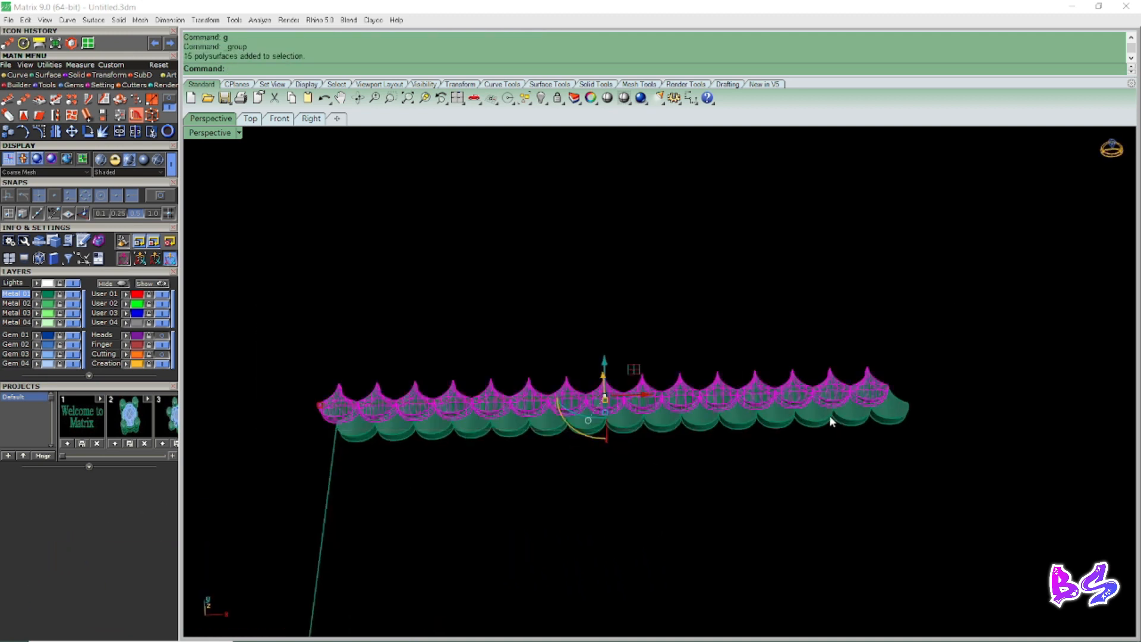
{"action": "key", "text": "Escape"}
{"action": "right_click_drag", "start_coordinate": [514, 402], "coordinate": [504, 374]}
Hide everything except the grouped scale rows and show them in the Right view.
{"action": "left_click", "coordinate": [561, 379]}
{"action": "right_click_drag", "start_coordinate": [611, 497], "coordinate": [643, 411]}
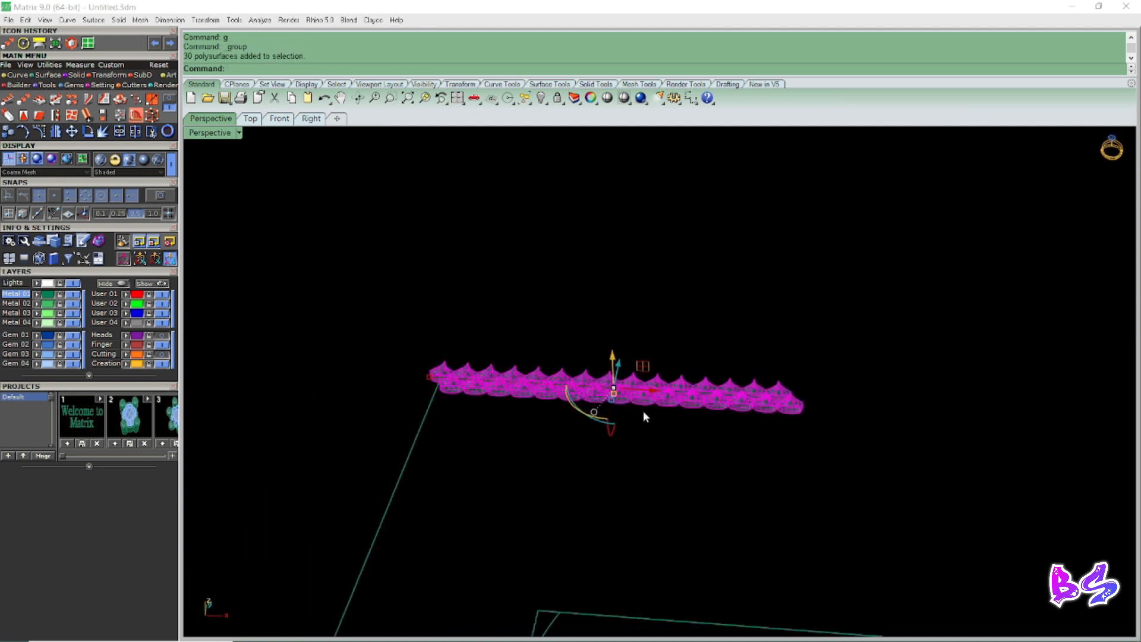
{"action": "key", "text": "Return"}
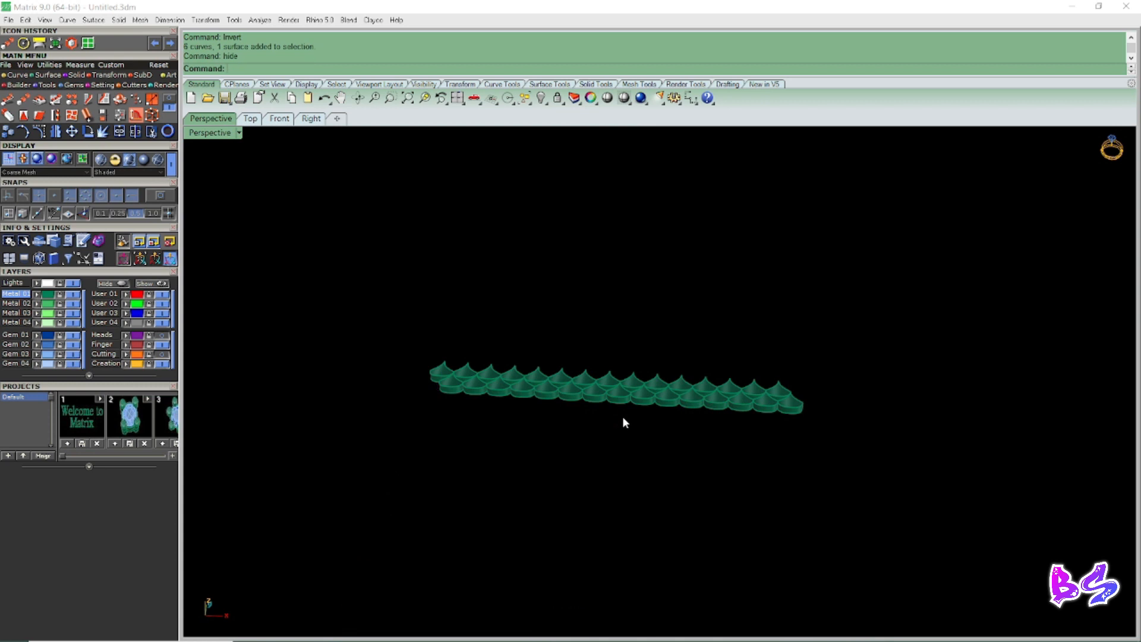
{"action": "key", "text": "ctrl+F3"}
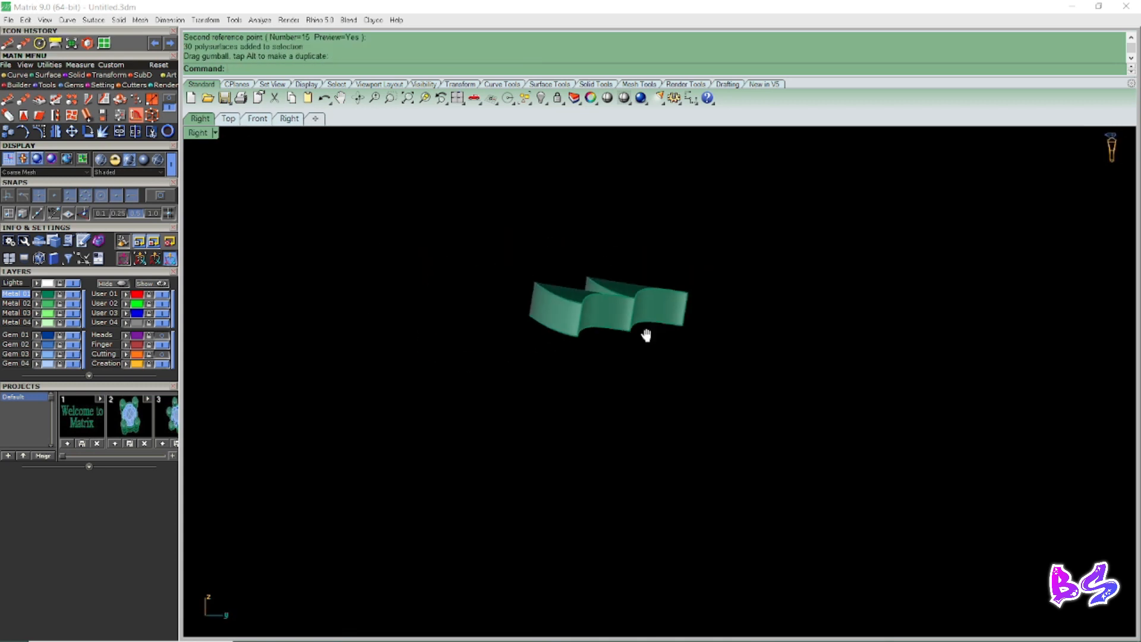
Rotate the two scale rows in the Right view about the lower row's bottom corner until their bottom corners are level.
{"action": "right_click_drag", "start_coordinate": [647, 336], "coordinate": [632, 363]}
{"action": "scroll", "coordinate": [618, 333], "scroll_direction": "up", "scroll_amount": 3}
{"action": "left_click_drag", "start_coordinate": [715, 278], "coordinate": [550, 403]}
{"action": "scroll", "coordinate": [558, 397], "scroll_direction": "up", "scroll_amount": 4}
{"action": "type", "text": "rr"}
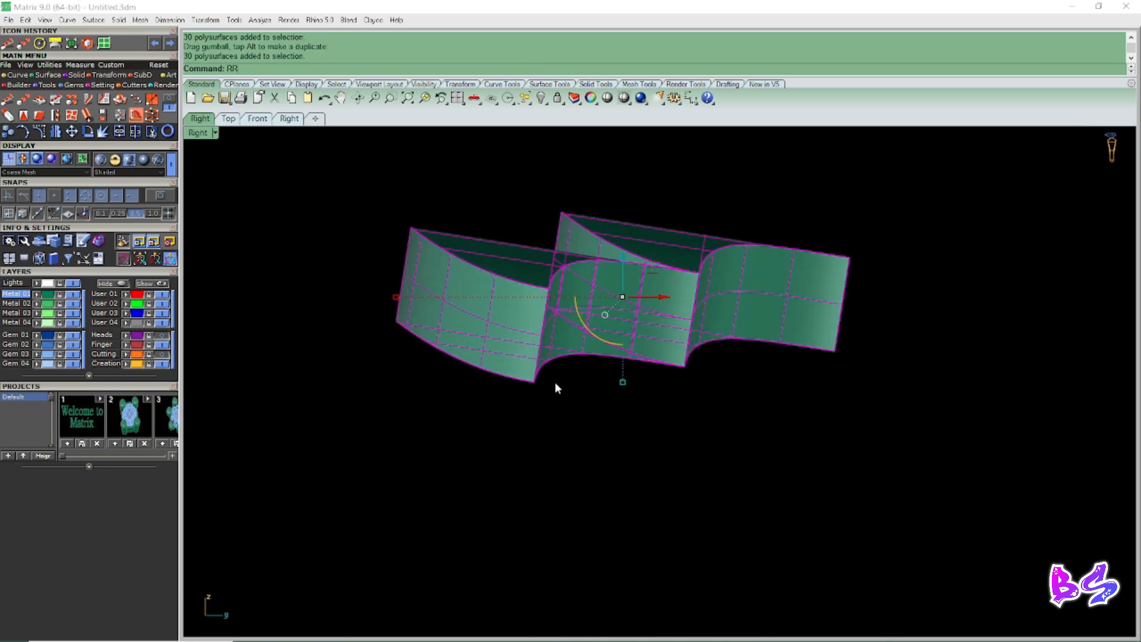
{"action": "key", "text": "Return"}
{"action": "scroll", "coordinate": [550, 382], "scroll_direction": "up", "scroll_amount": 3}
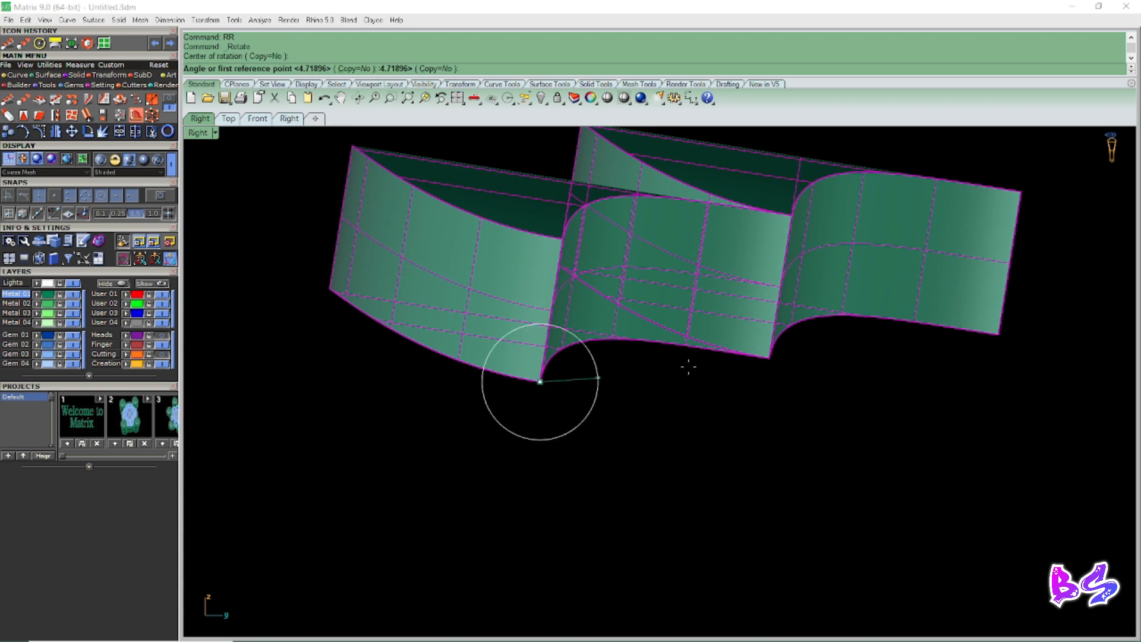
{"action": "left_click", "coordinate": [769, 358]}
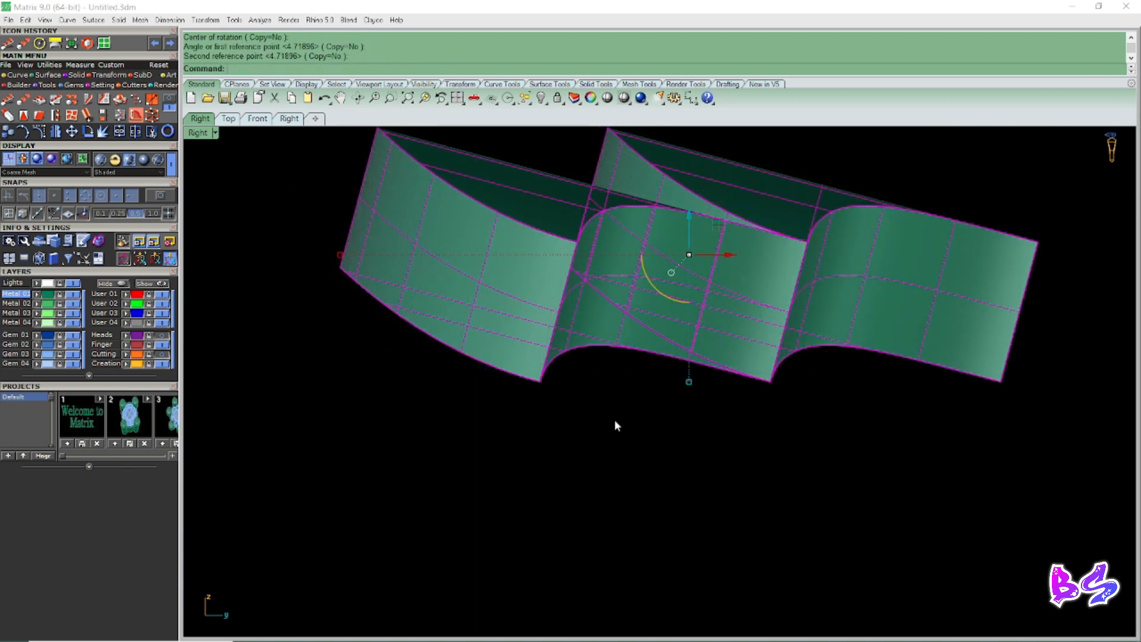
{"action": "left_click", "coordinate": [523, 370]}
Inspect the rotated scale rows in the Top and Perspective views.
{"action": "key", "text": "ctrl+F4"}
{"action": "key", "text": "ctrl+F1"}
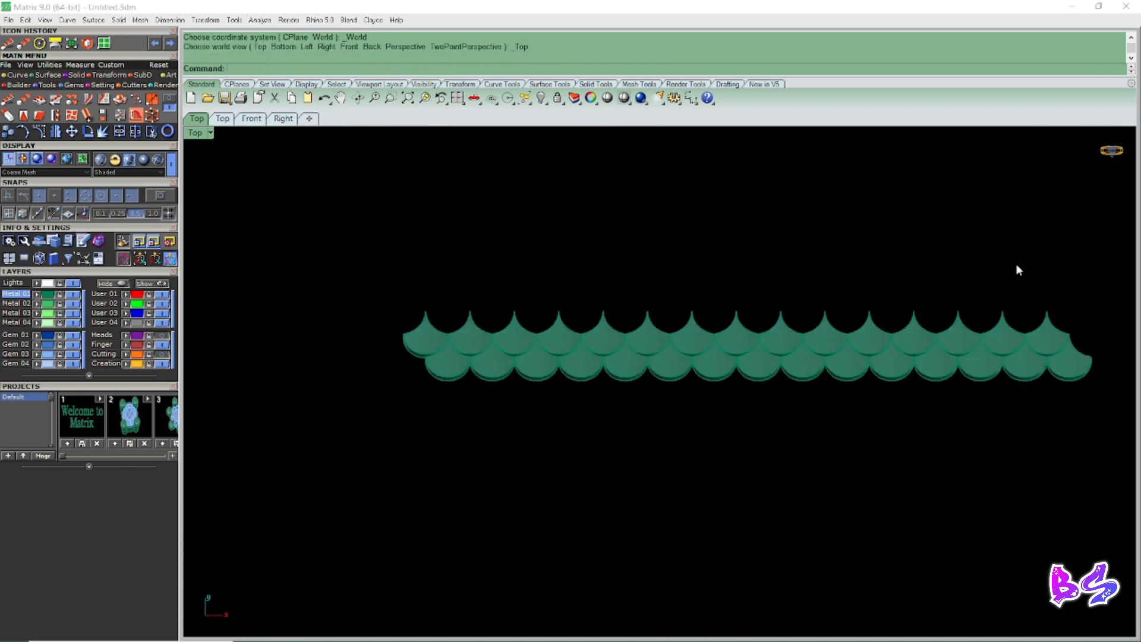
{"action": "left_click_drag", "start_coordinate": [216, 502], "coordinate": [217, 503]}
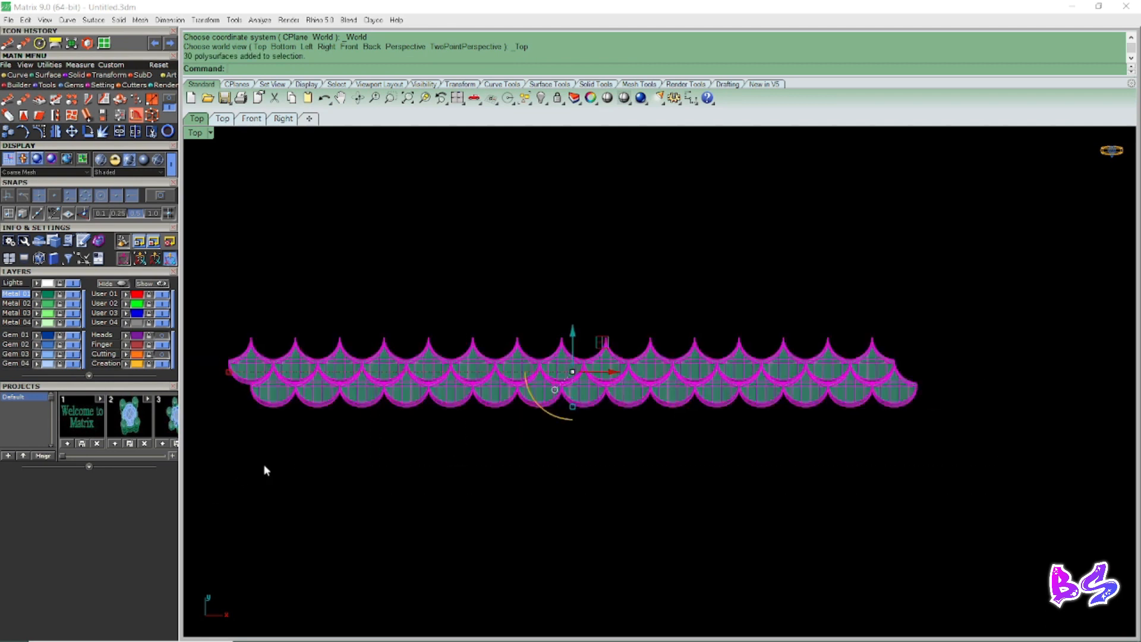
{"action": "key", "text": "ctrl+F4"}
{"action": "type", "text": "z"}
{"action": "key", "text": "Return"}
{"action": "scroll", "coordinate": [775, 297], "scroll_direction": "up", "scroll_amount": 4}
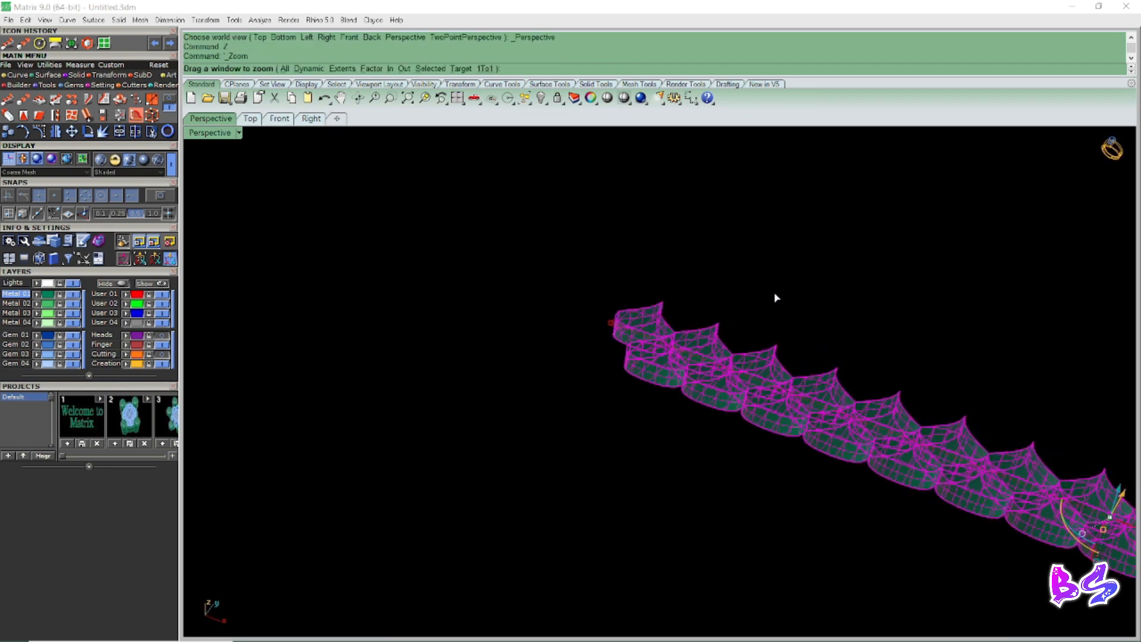
{"action": "left_click_drag", "start_coordinate": [729, 302], "coordinate": [637, 352]}
{"action": "mouse_move", "coordinate": [637, 352]}
{"action": "right_mouse_down"}
{"action": "mouse_move", "coordinate": [553, 365]}
{"action": "mouse_move", "coordinate": [675, 374]}
{"action": "mouse_move", "coordinate": [726, 359]}
{"action": "mouse_move", "coordinate": [711, 380]}
{"action": "mouse_move", "coordinate": [615, 376]}
{"action": "mouse_move", "coordinate": [604, 438]}
{"action": "mouse_move", "coordinate": [578, 412]}
{"action": "mouse_move", "coordinate": [492, 402]}
{"action": "right_mouse_up"}
{"action": "key", "text": "Escape"}
{"action": "scroll", "coordinate": [571, 416], "scroll_direction": "up", "scroll_amount": 3}
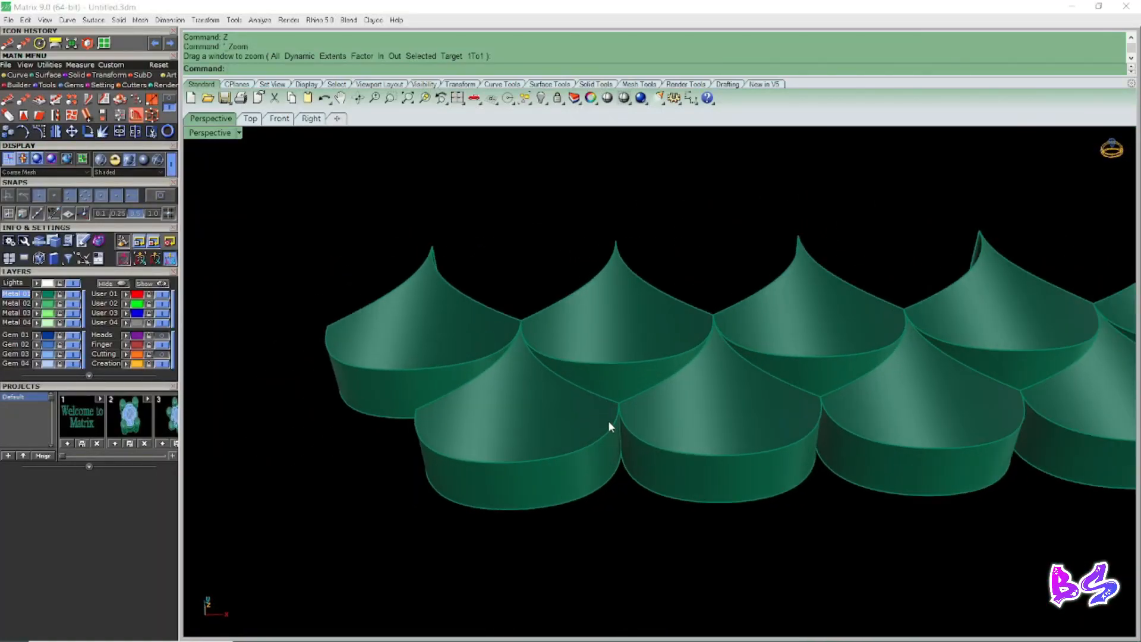
Linear-array both scale rows with 15 copies, from the upper row's first tip to the left corner of the lower row's first scale.
{"action": "left_click", "coordinate": [611, 437]}
{"action": "right_click_drag", "start_coordinate": [606, 429], "coordinate": [610, 436]}
{"action": "left_click", "coordinate": [685, 251]}
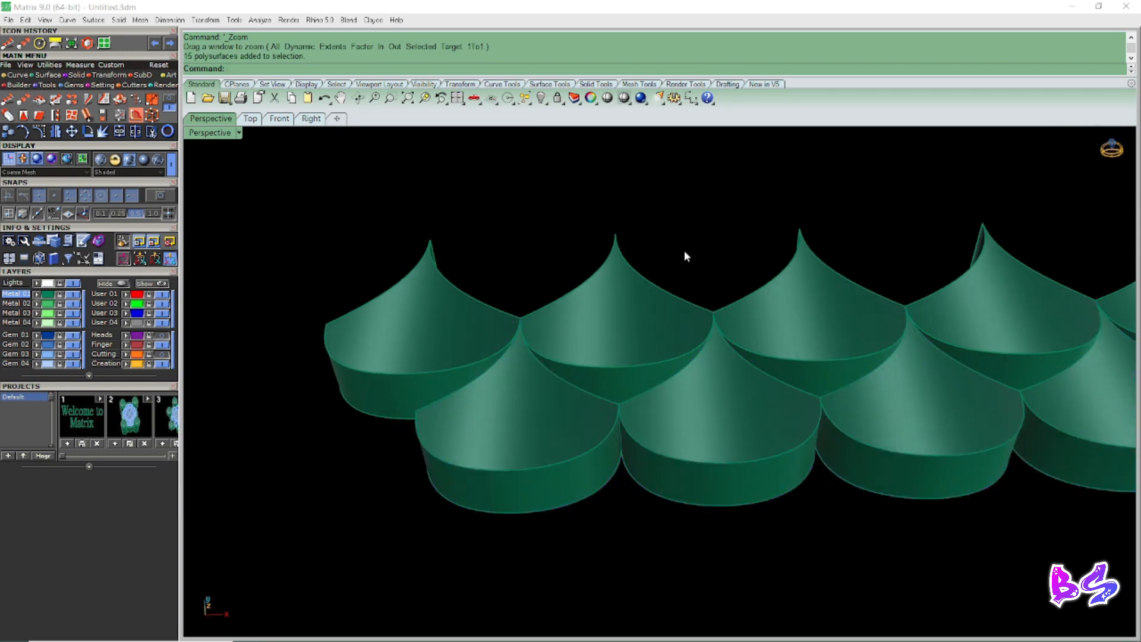
{"action": "left_click_drag", "start_coordinate": [601, 479], "coordinate": [607, 459]}
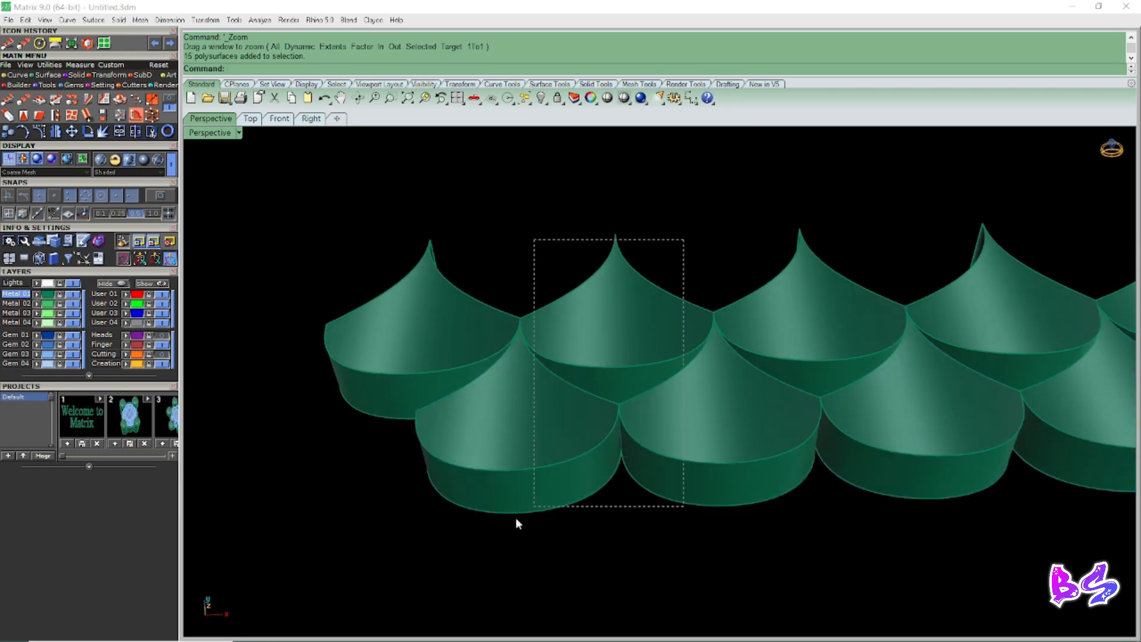
{"action": "key", "text": "ctrl+a"}
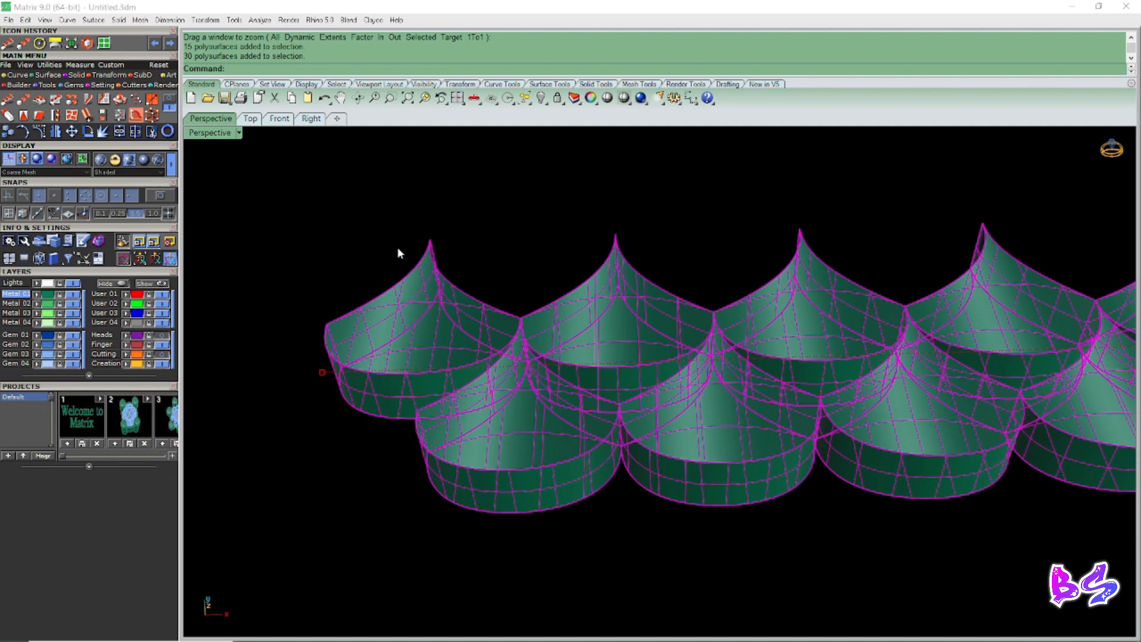
{"action": "right_click_drag", "start_coordinate": [397, 248], "coordinate": [407, 264]}
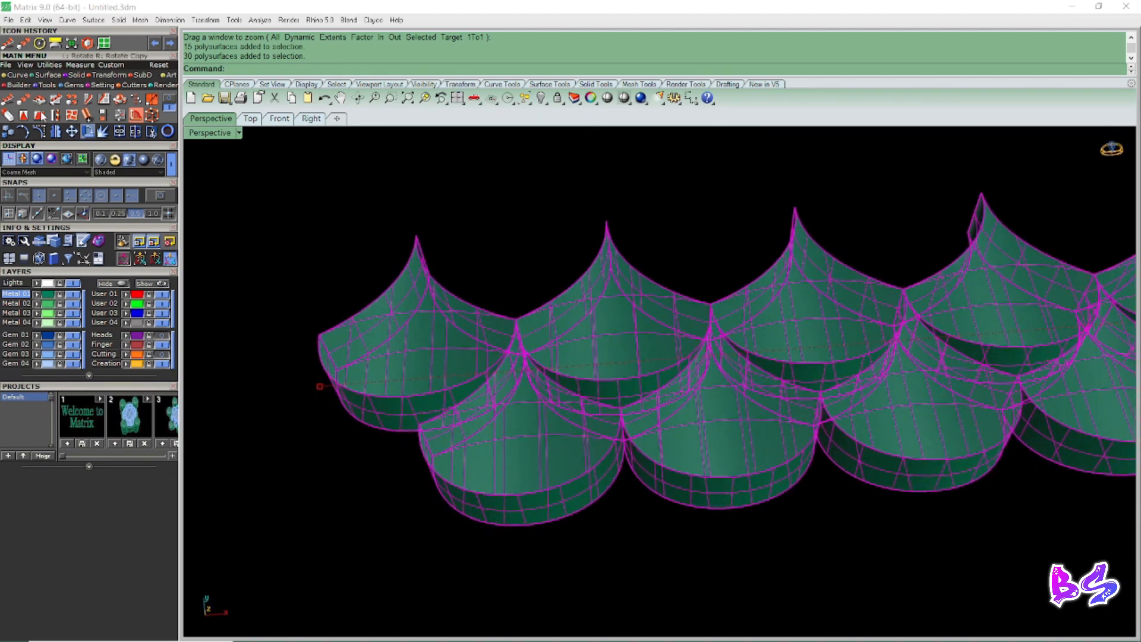
{"action": "key", "text": "Return"}
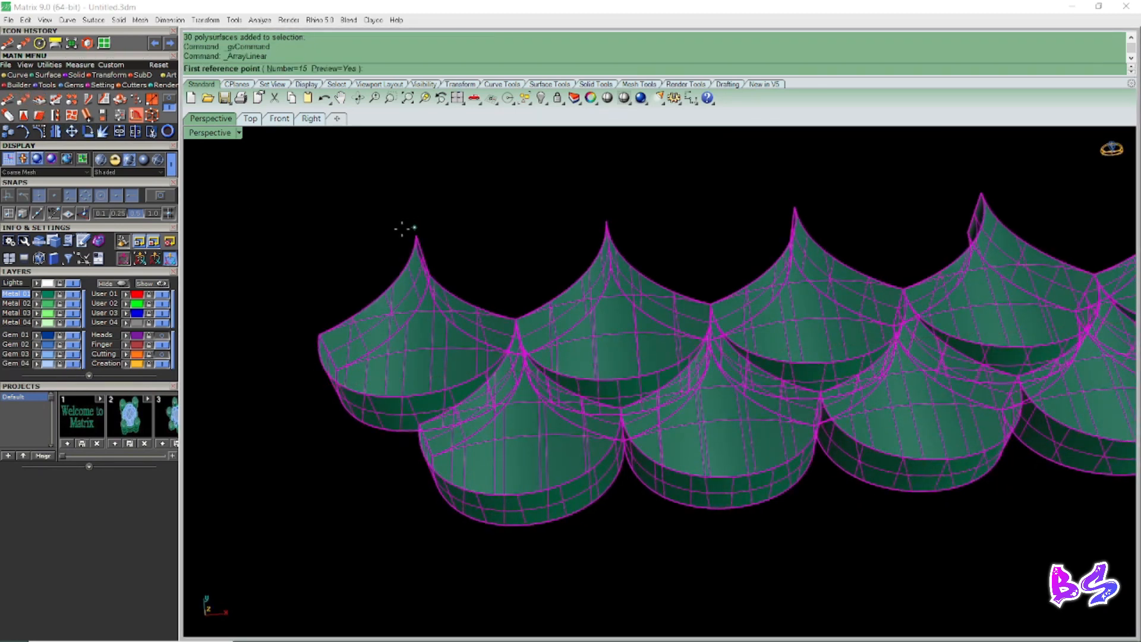
{"action": "scroll", "coordinate": [403, 228], "scroll_direction": "up", "scroll_amount": 1}
{"action": "left_click", "coordinate": [419, 236]}
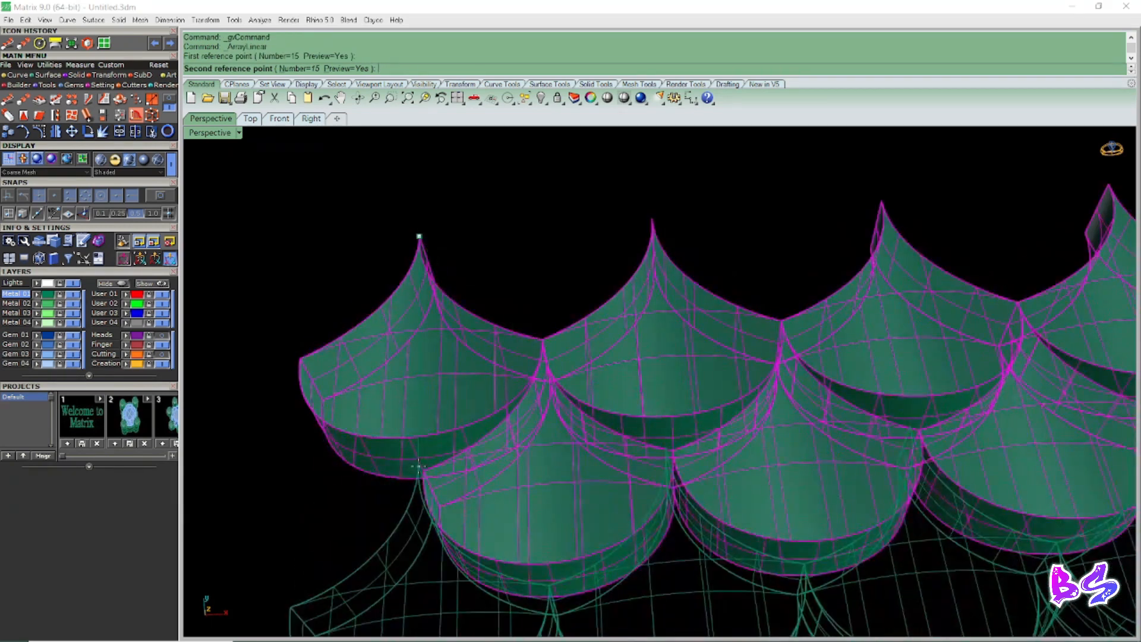
{"action": "left_click", "coordinate": [423, 473]}
{"action": "scroll", "coordinate": [444, 348], "scroll_direction": "down", "scroll_amount": 7}
{"action": "key", "text": "Escape"}
Examine the arrayed scale sheet from several angles for even overlap between the rows.
{"action": "right_click_drag", "start_coordinate": [456, 405], "coordinate": [745, 445]}
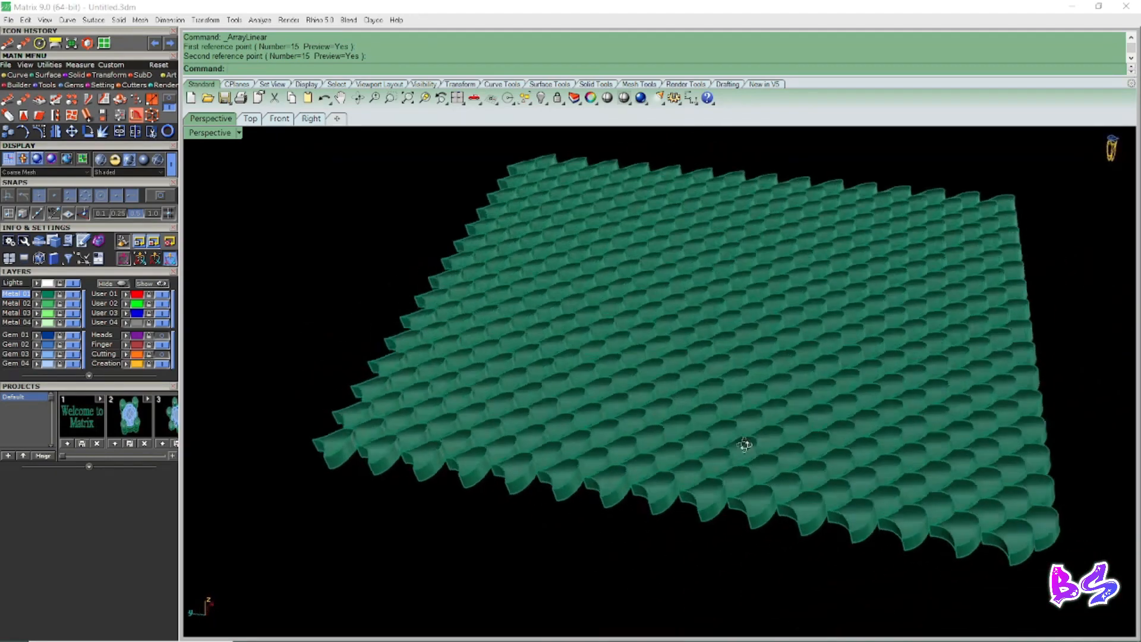
{"action": "scroll", "coordinate": [617, 458], "scroll_direction": "up", "scroll_amount": 6}
{"action": "right_click_drag", "start_coordinate": [617, 458], "coordinate": [527, 285]}
{"action": "scroll", "coordinate": [701, 443], "scroll_direction": "down", "scroll_amount": 7}
{"action": "scroll", "coordinate": [458, 367], "scroll_direction": "down", "scroll_amount": 6}
{"action": "scroll", "coordinate": [535, 323], "scroll_direction": "up", "scroll_amount": 8}
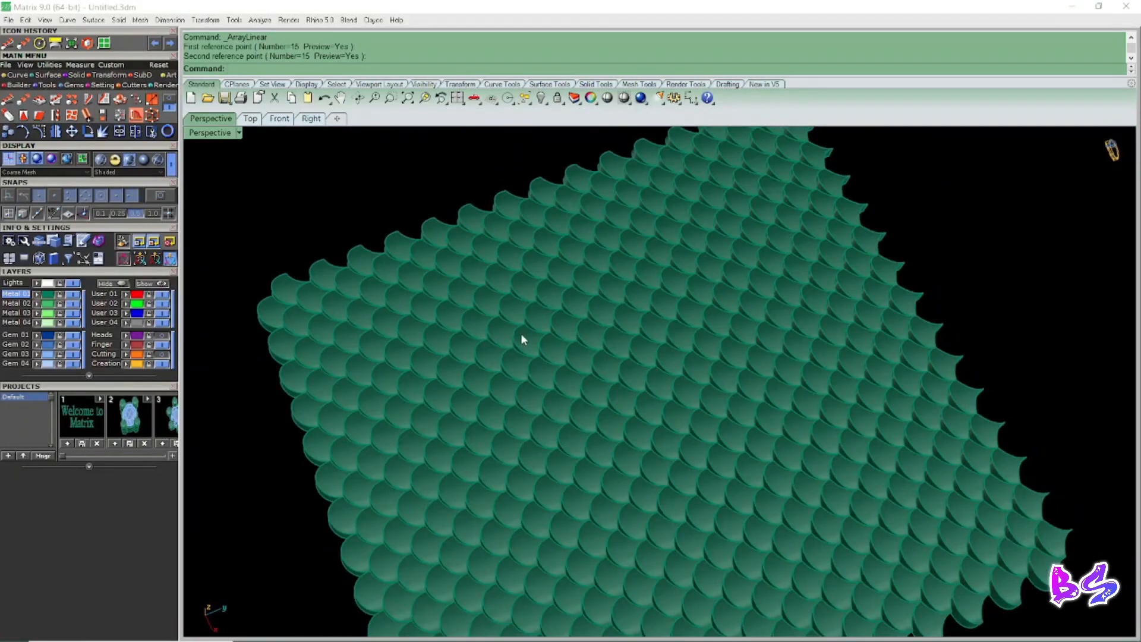
{"action": "scroll", "coordinate": [521, 337], "scroll_direction": "down", "scroll_amount": 5}
{"action": "right_click_drag", "start_coordinate": [522, 336], "coordinate": [608, 345]}
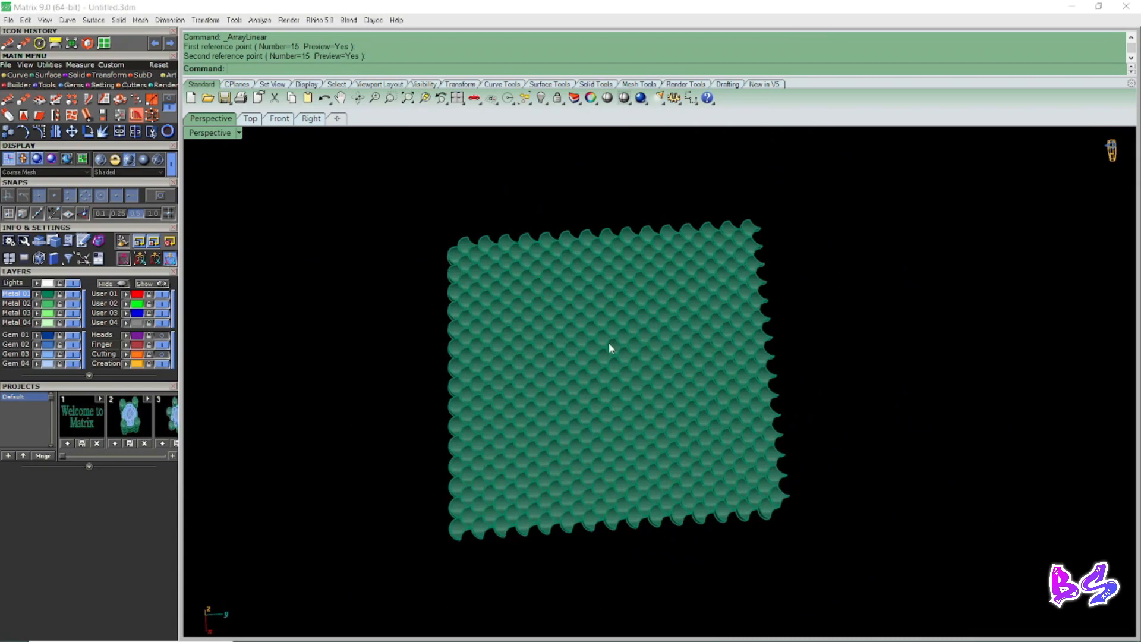
Assign the entire scale sheet to a light blue layer and view it in perspective.
{"action": "left_click_drag", "start_coordinate": [569, 429], "coordinate": [420, 514]}
{"action": "key", "text": "ctrl+F1"}
{"action": "right_click_drag", "start_coordinate": [526, 480], "coordinate": [501, 446]}
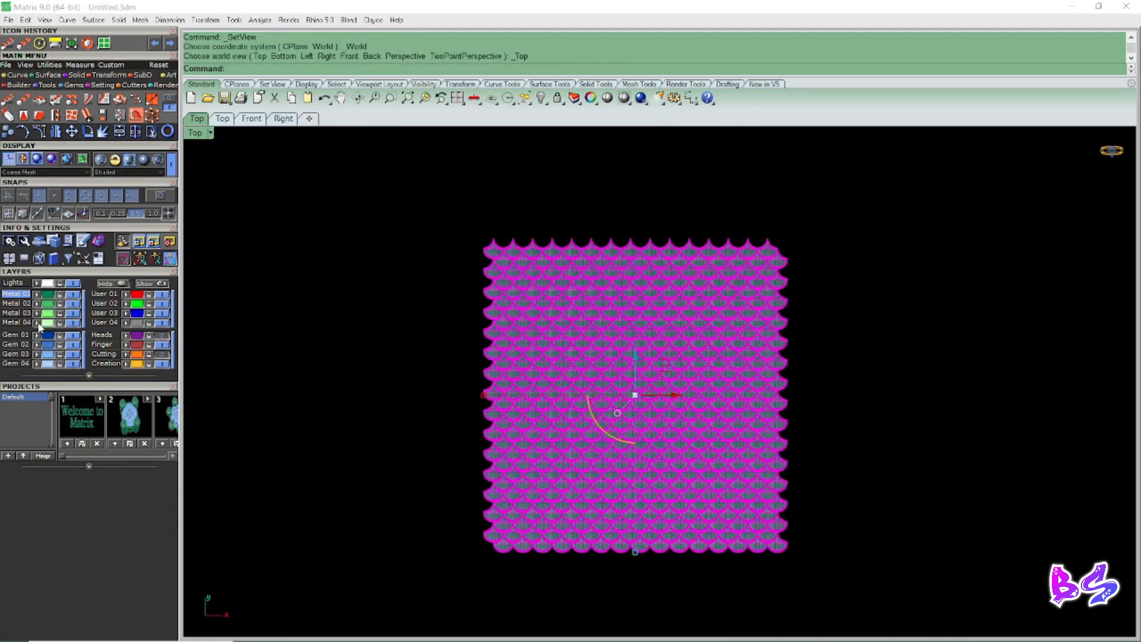
{"action": "key", "text": "Escape"}
{"action": "key", "text": "ctrl+F4"}
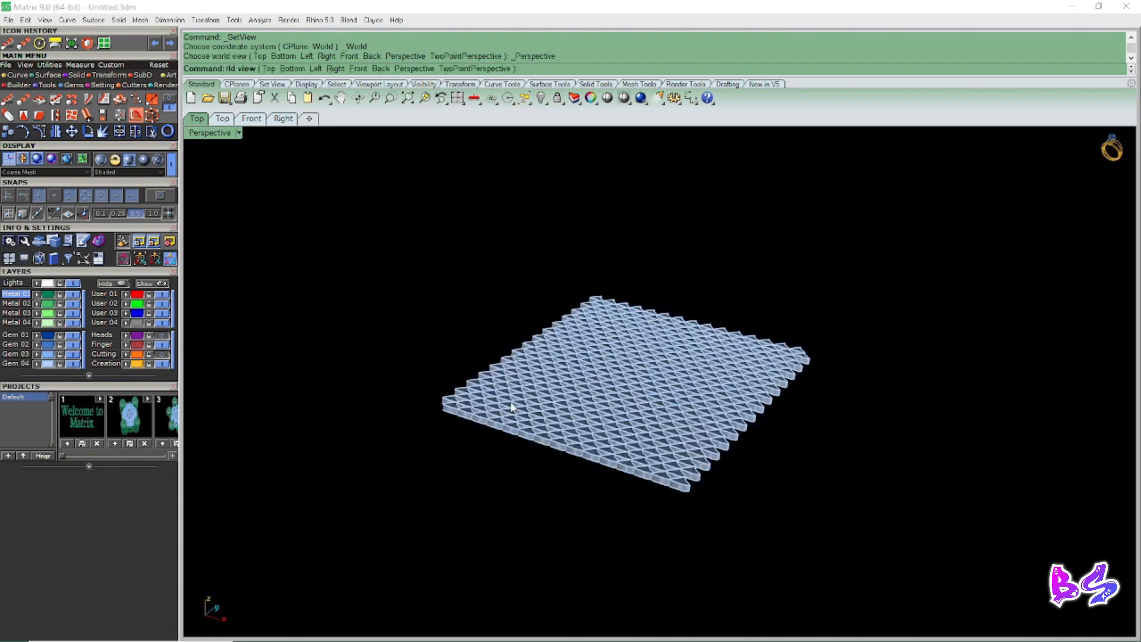
{"action": "scroll", "coordinate": [557, 415], "scroll_direction": "up", "scroll_amount": 8}
{"action": "right_click_drag", "start_coordinate": [557, 415], "coordinate": [672, 476]}
Group all the scales of the sheet together in the Top view.
{"action": "key", "text": "ctrl+F1"}
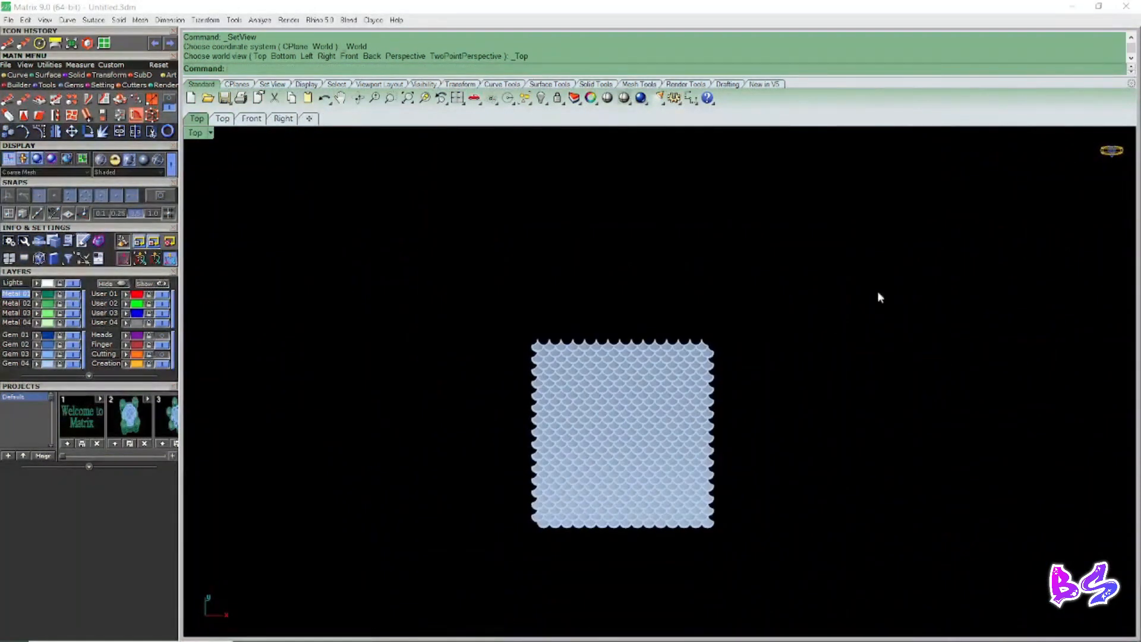
{"action": "scroll", "coordinate": [663, 338], "scroll_direction": "down", "scroll_amount": 5}
{"action": "left_click_drag", "start_coordinate": [812, 249], "coordinate": [601, 421]}
{"action": "scroll", "coordinate": [622, 416], "scroll_direction": "up", "scroll_amount": 4}
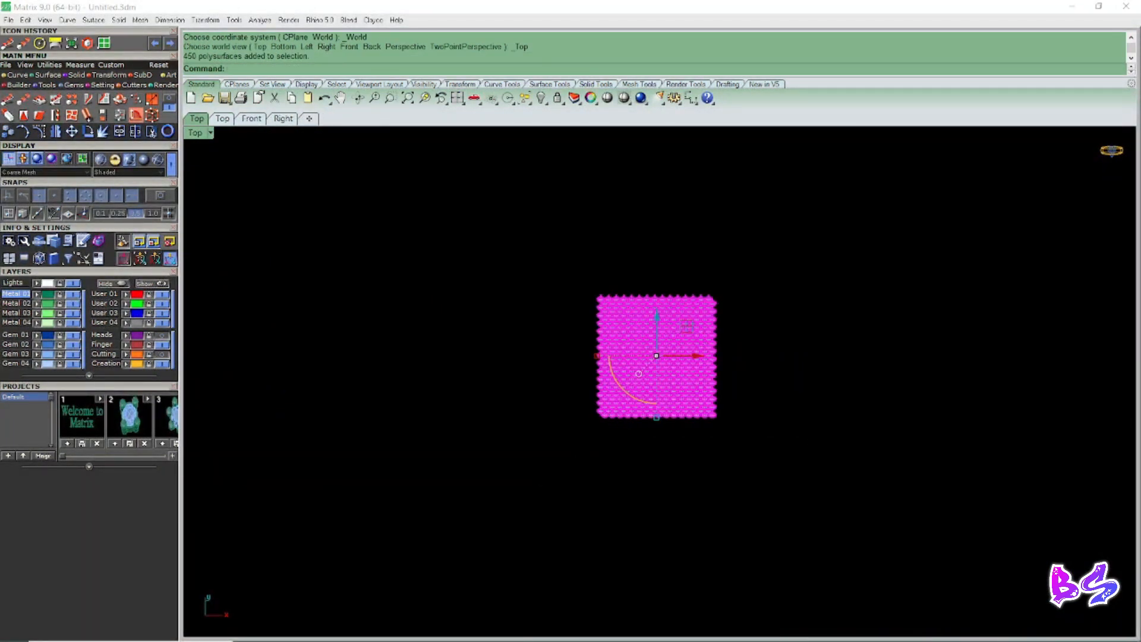
{"action": "type", "text": "g"}
{"action": "key", "text": "Return"}
Show the hidden objects and move the scale sheet to the right of the UV rectangle.
{"action": "scroll", "coordinate": [674, 367], "scroll_direction": "up", "scroll_amount": 3}
{"action": "key", "text": "ctrl+alt+h"}
{"action": "scroll", "coordinate": [582, 440], "scroll_direction": "down", "scroll_amount": 3}
{"action": "left_click", "coordinate": [623, 390]}
{"action": "left_click_drag", "start_coordinate": [636, 369], "coordinate": [847, 375]}
{"action": "left_click", "coordinate": [683, 448]}
Rotate the scale sheet a quarter turn and put the UV curves on the red layer.
{"action": "scroll", "coordinate": [662, 453], "scroll_direction": "up", "scroll_amount": 2}
{"action": "right_click_drag", "start_coordinate": [662, 454], "coordinate": [641, 407]}
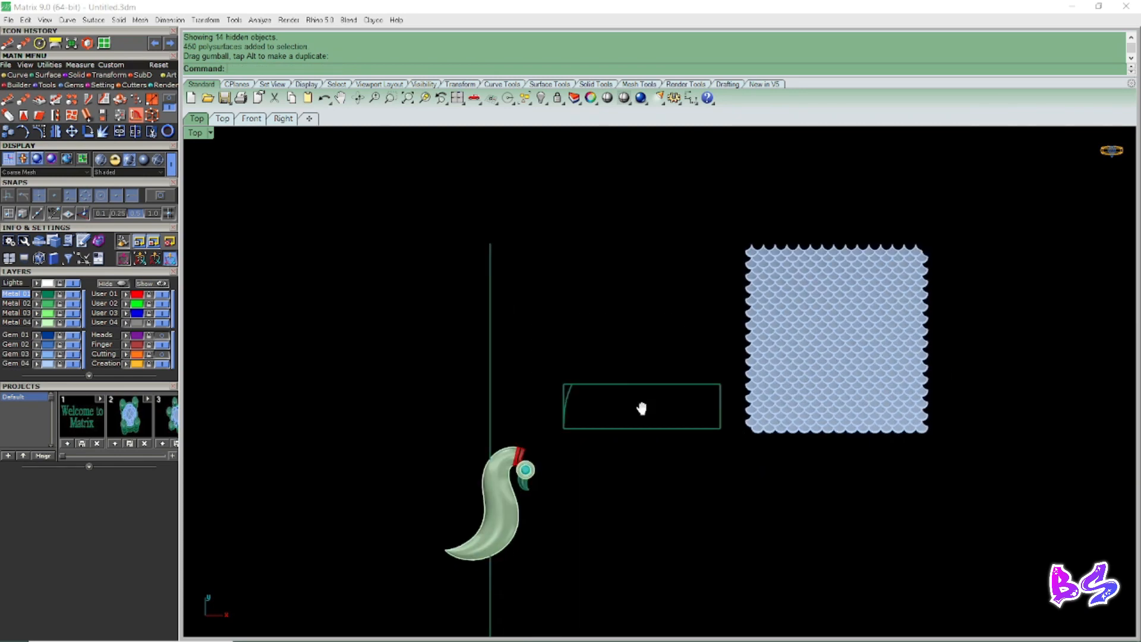
{"action": "scroll", "coordinate": [769, 383], "scroll_direction": "up", "scroll_amount": 1}
{"action": "left_click", "coordinate": [766, 385]}
{"action": "left_click_drag", "start_coordinate": [814, 354], "coordinate": [864, 386]}
{"action": "left_click", "coordinate": [618, 388]}
{"action": "right_click_drag", "start_coordinate": [652, 361], "coordinate": [678, 401]}
Move the scale sheet over the UV rectangle, align its upper rows with it, and switch to wireframe display.
{"action": "left_click", "coordinate": [840, 359]}
{"action": "right_click_drag", "start_coordinate": [865, 324], "coordinate": [855, 357]}
{"action": "left_click_drag", "start_coordinate": [895, 369], "coordinate": [664, 517]}
{"action": "key", "text": "Escape"}
{"action": "scroll", "coordinate": [634, 455], "scroll_direction": "up", "scroll_amount": 6}
{"action": "scroll", "coordinate": [583, 449], "scroll_direction": "up", "scroll_amount": 6}
{"action": "scroll", "coordinate": [661, 360], "scroll_direction": "down", "scroll_amount": 6}
{"action": "key", "text": "ctrl+alt+w"}
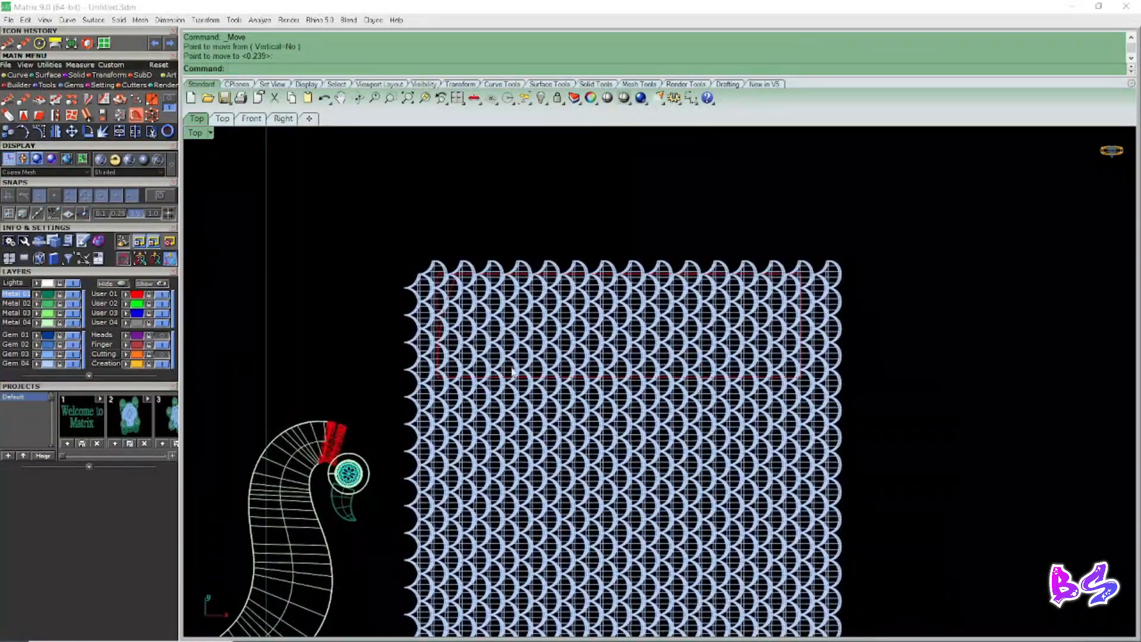
Remove the scale rows below the UV rectangle from the group and delete them.
{"action": "scroll", "coordinate": [634, 392], "scroll_direction": "down", "scroll_amount": 4}
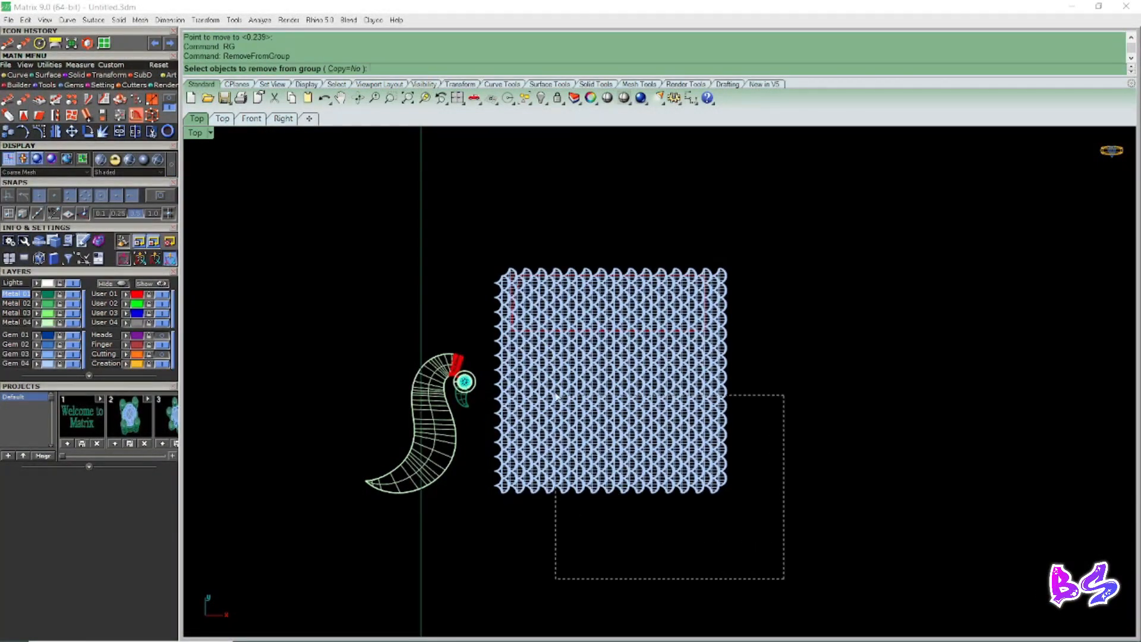
{"action": "left_click_drag", "start_coordinate": [496, 345], "coordinate": [496, 345]}
{"action": "scroll", "coordinate": [570, 330], "scroll_direction": "up", "scroll_amount": 5}
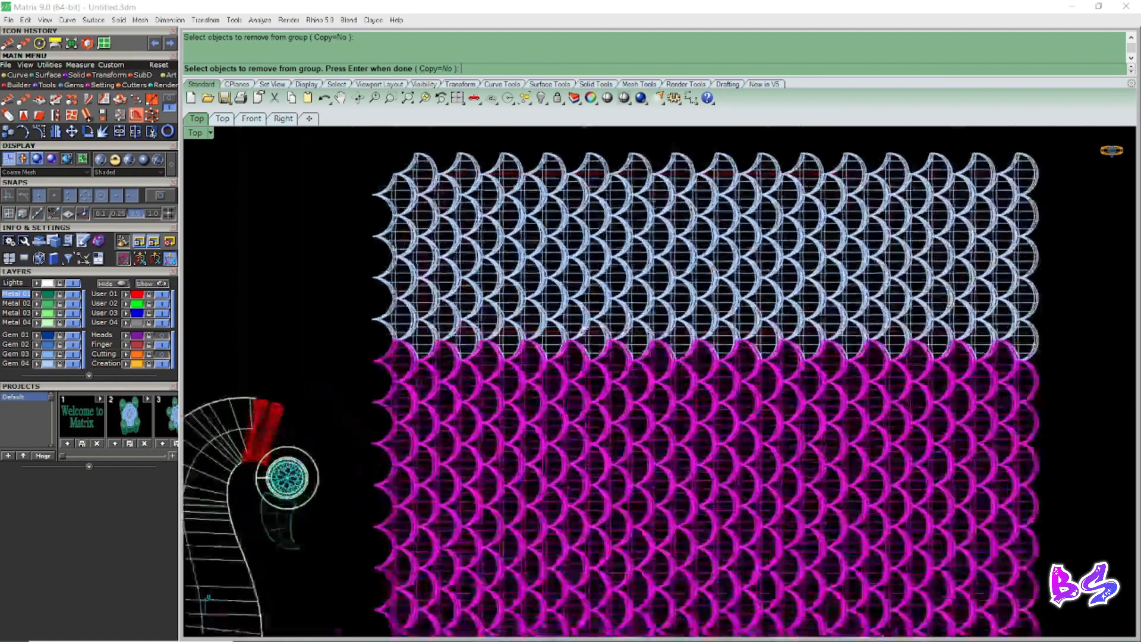
{"action": "key", "text": "Return"}
{"action": "scroll", "coordinate": [669, 342], "scroll_direction": "up", "scroll_amount": 2}
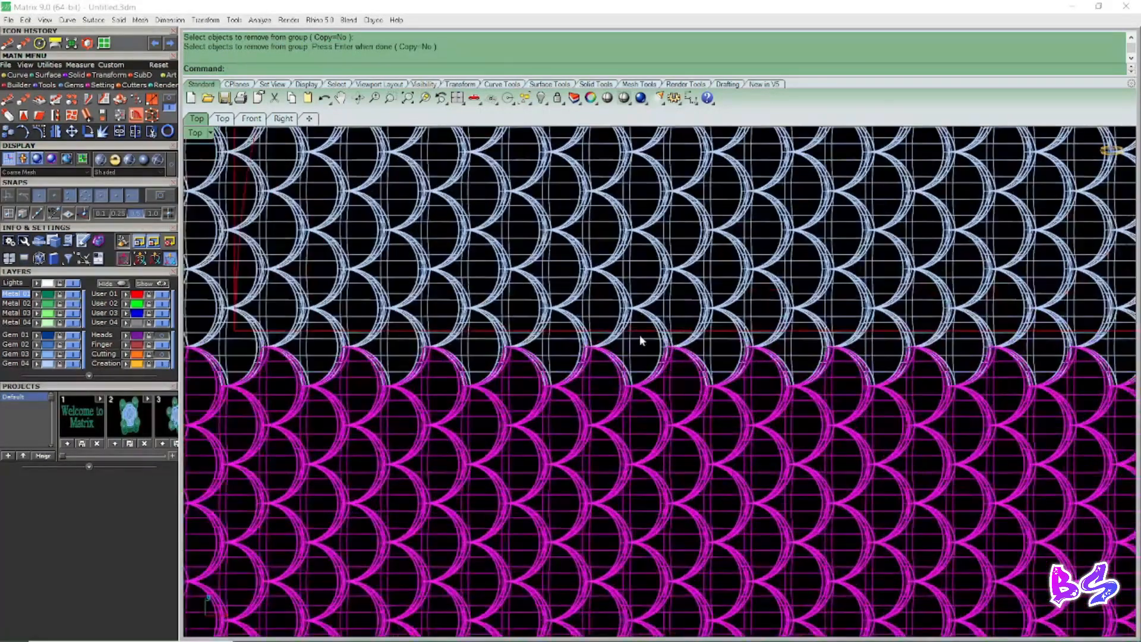
{"action": "scroll", "coordinate": [640, 340], "scroll_direction": "down", "scroll_amount": 5}
{"action": "key", "text": "Delete"}
Remove the scale columns overhanging the UV rectangle's right edge from the group and delete them.
{"action": "scroll", "coordinate": [669, 312], "scroll_direction": "up", "scroll_amount": 4}
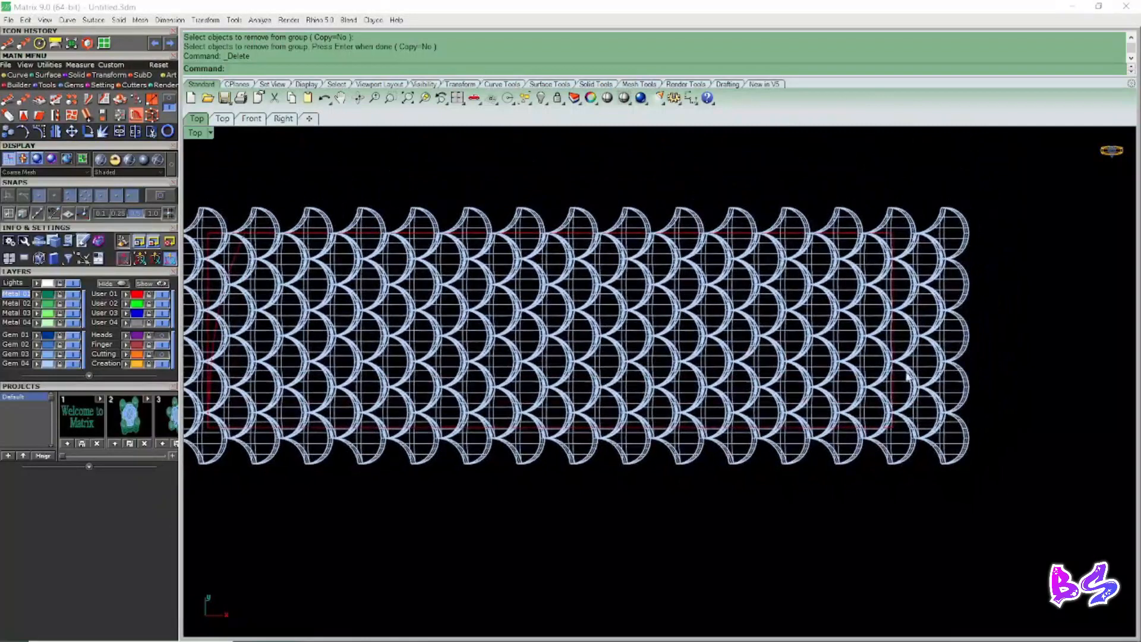
{"action": "right_click_drag", "start_coordinate": [908, 377], "coordinate": [765, 379]}
{"action": "type", "text": "RG"}
{"action": "key", "text": "Return"}
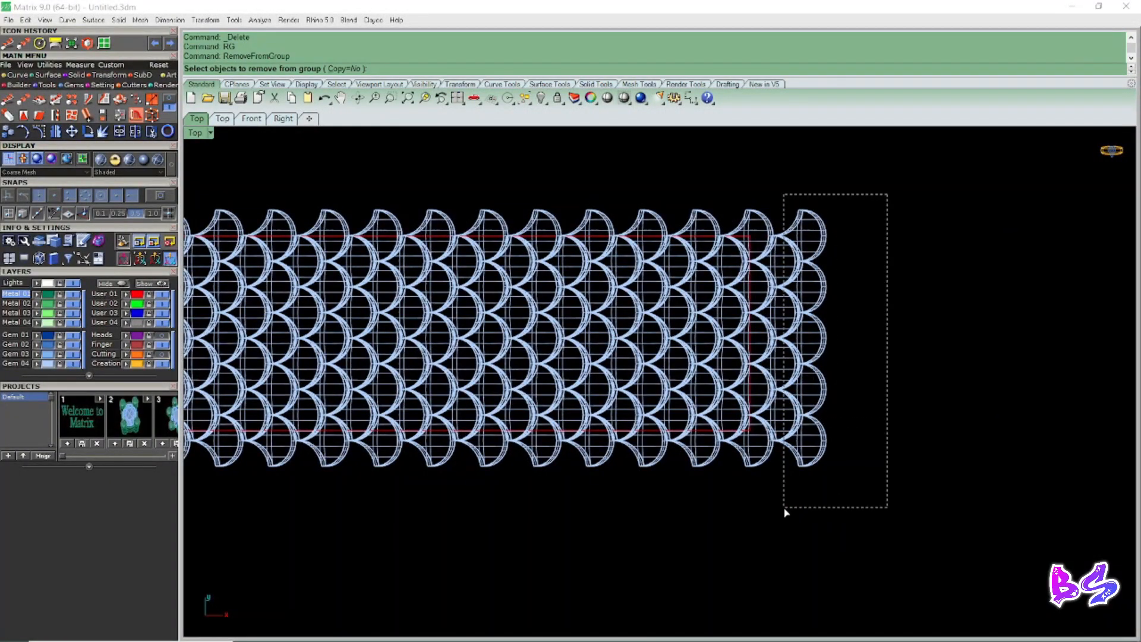
{"action": "left_click_drag", "start_coordinate": [782, 532], "coordinate": [782, 532]}
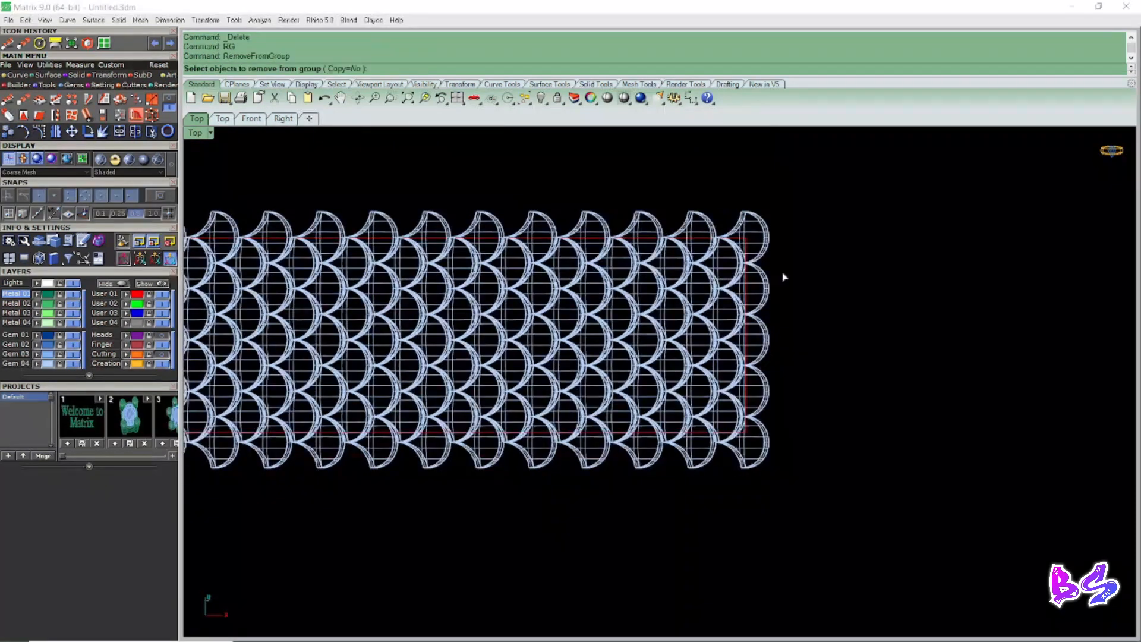
{"action": "left_click_drag", "start_coordinate": [831, 198], "coordinate": [755, 516]}
{"action": "key", "text": "Return"}
{"action": "key", "text": "Delete"}
Move the trimmed scale sheet so its right edge meets the UV rectangle's right edge.
{"action": "right_click_drag", "start_coordinate": [713, 352], "coordinate": [772, 354]}
{"action": "scroll", "coordinate": [771, 354], "scroll_direction": "down", "scroll_amount": 2}
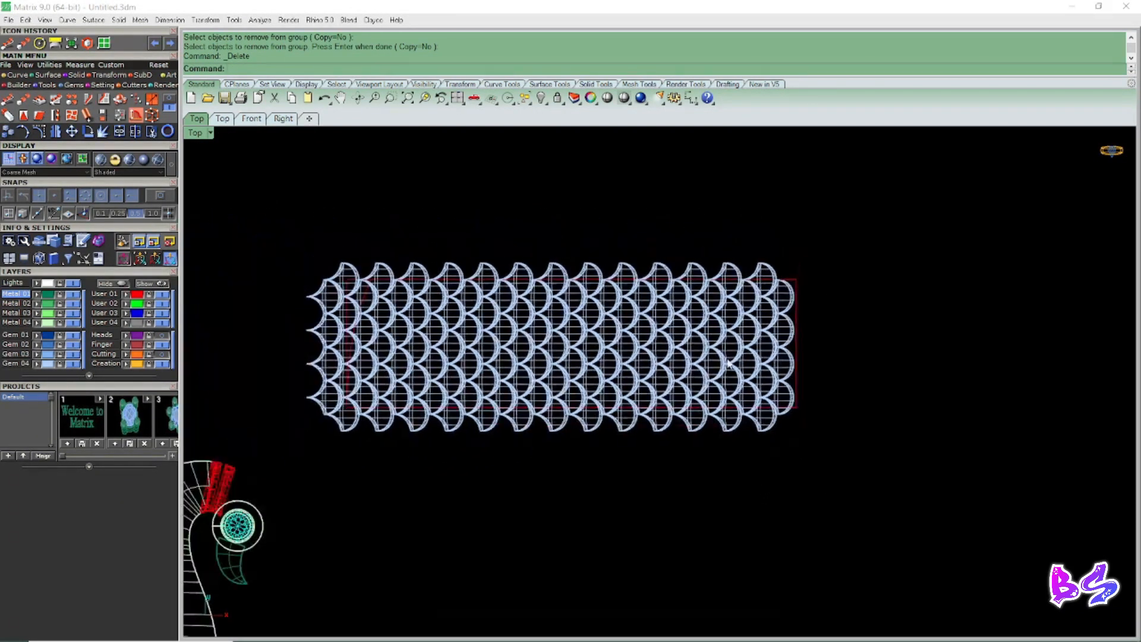
{"action": "left_click", "coordinate": [528, 351]}
{"action": "scroll", "coordinate": [782, 375], "scroll_direction": "up", "scroll_amount": 3}
{"action": "type", "text": "M"}
{"action": "key", "text": "Return"}
{"action": "scroll", "coordinate": [817, 426], "scroll_direction": "up", "scroll_amount": 4}
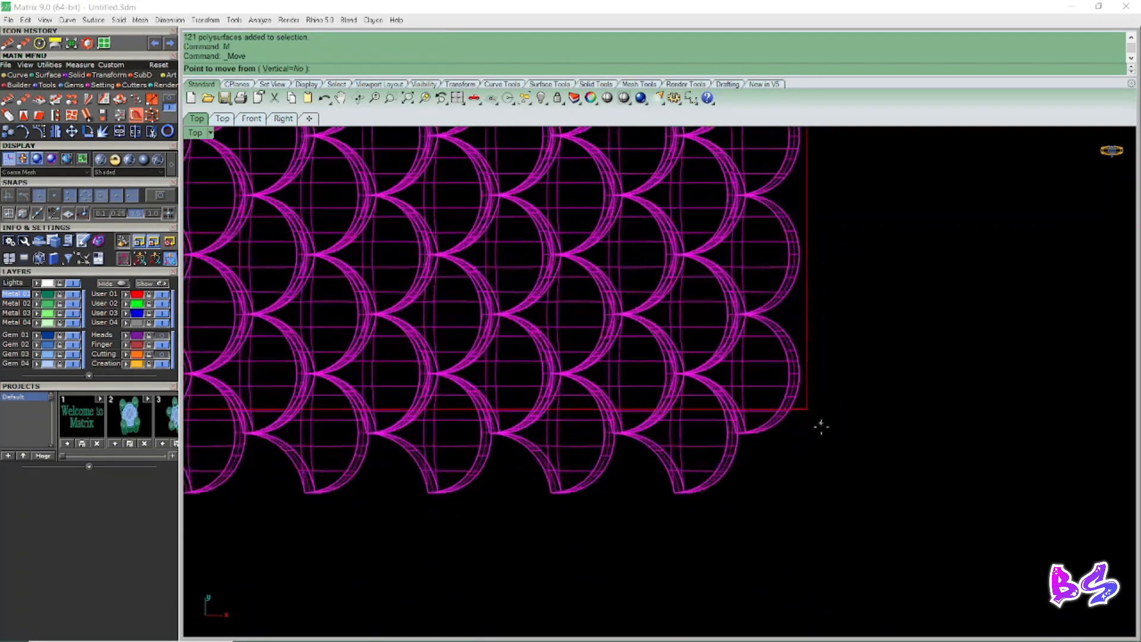
{"action": "left_click", "coordinate": [806, 447]}
{"action": "left_click", "coordinate": [820, 434]}
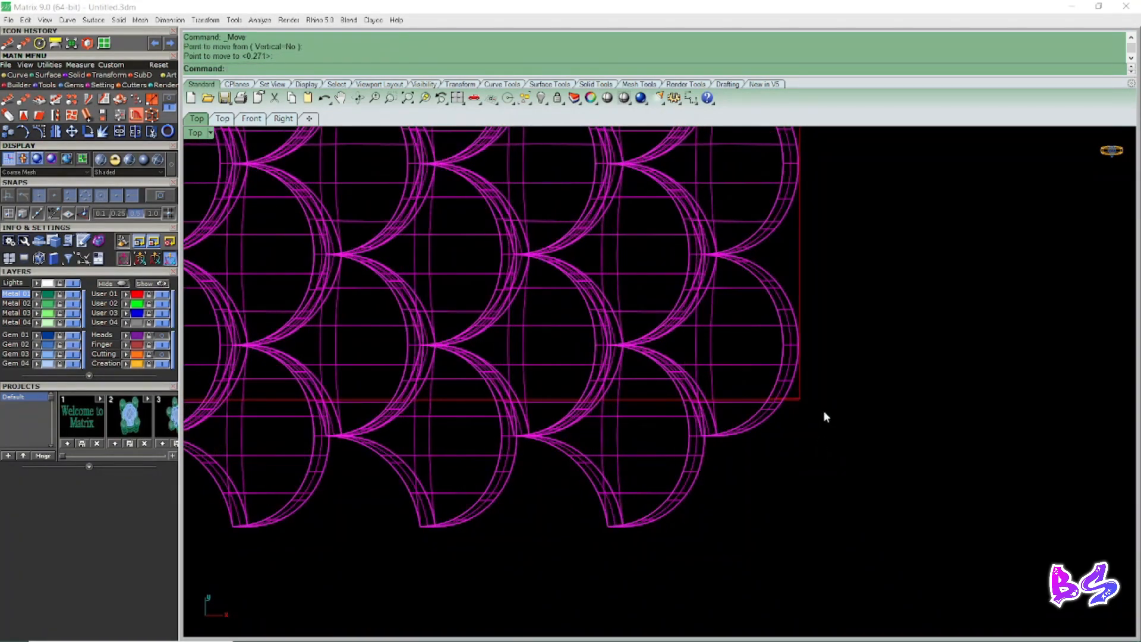
Scale the scale sheet in one direction across its width, from an origin on the UV rectangle's upper edge.
{"action": "scroll", "coordinate": [797, 433], "scroll_direction": "down", "scroll_amount": 5}
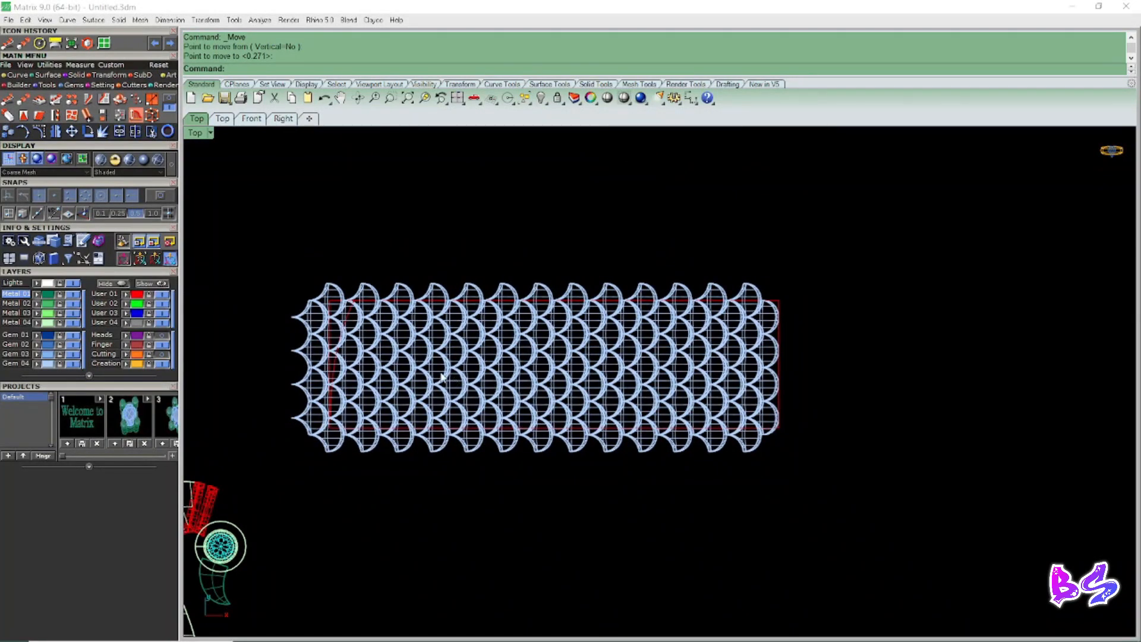
{"action": "left_click", "coordinate": [442, 376]}
{"action": "scroll", "coordinate": [517, 401], "scroll_direction": "up", "scroll_amount": 2}
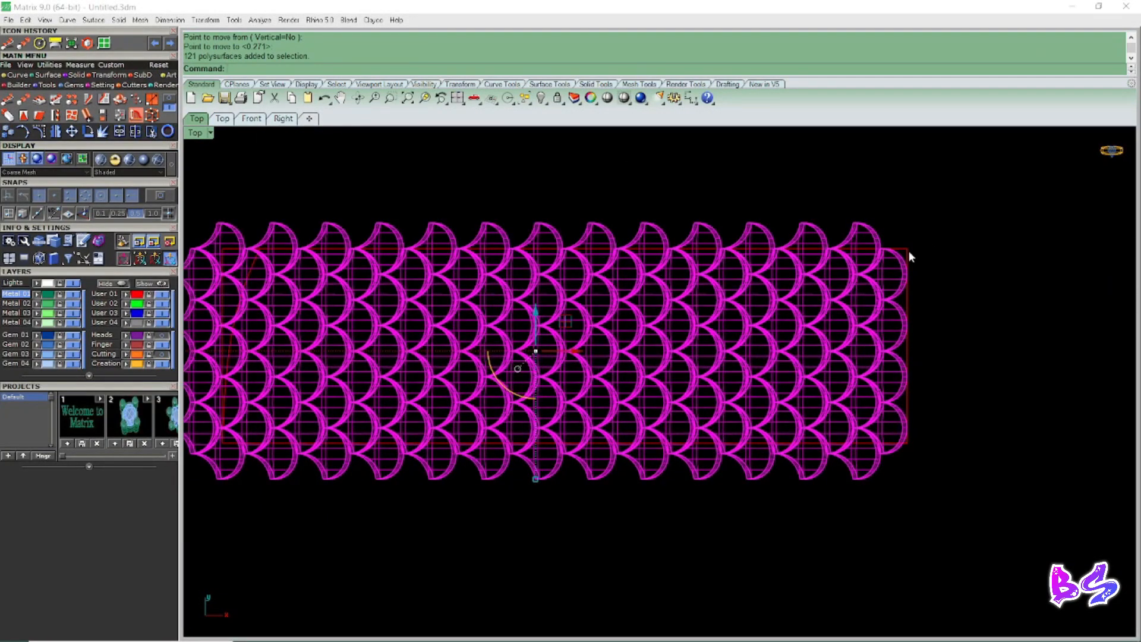
{"action": "scroll", "coordinate": [850, 294], "scroll_direction": "up", "scroll_amount": 2}
{"action": "type", "text": "1D"}
{"action": "key", "text": "Return"}
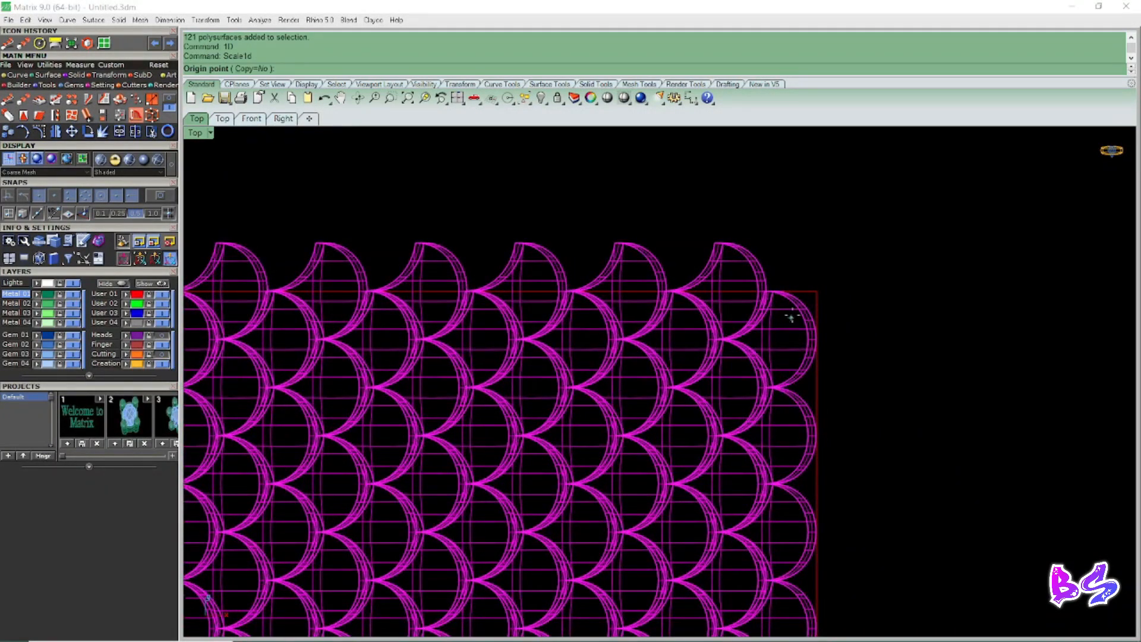
{"action": "scroll", "coordinate": [790, 321], "scroll_direction": "up", "scroll_amount": 2}
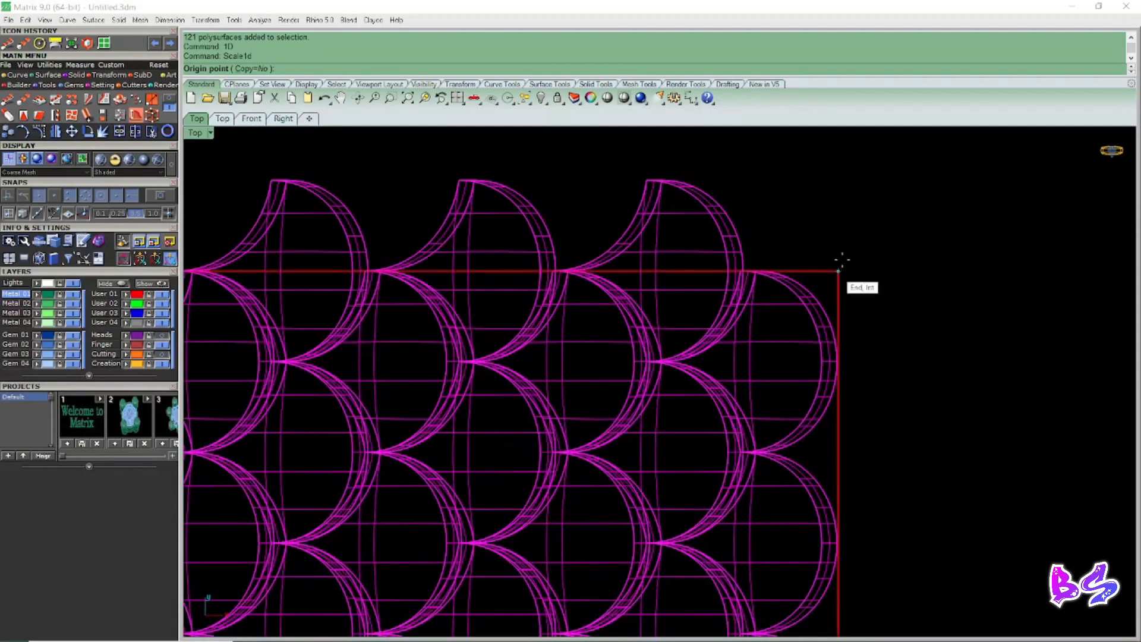
{"action": "left_click", "coordinate": [753, 271]}
{"action": "scroll", "coordinate": [754, 262], "scroll_direction": "down", "scroll_amount": 4}
{"action": "scroll", "coordinate": [750, 547], "scroll_direction": "up", "scroll_amount": 3}
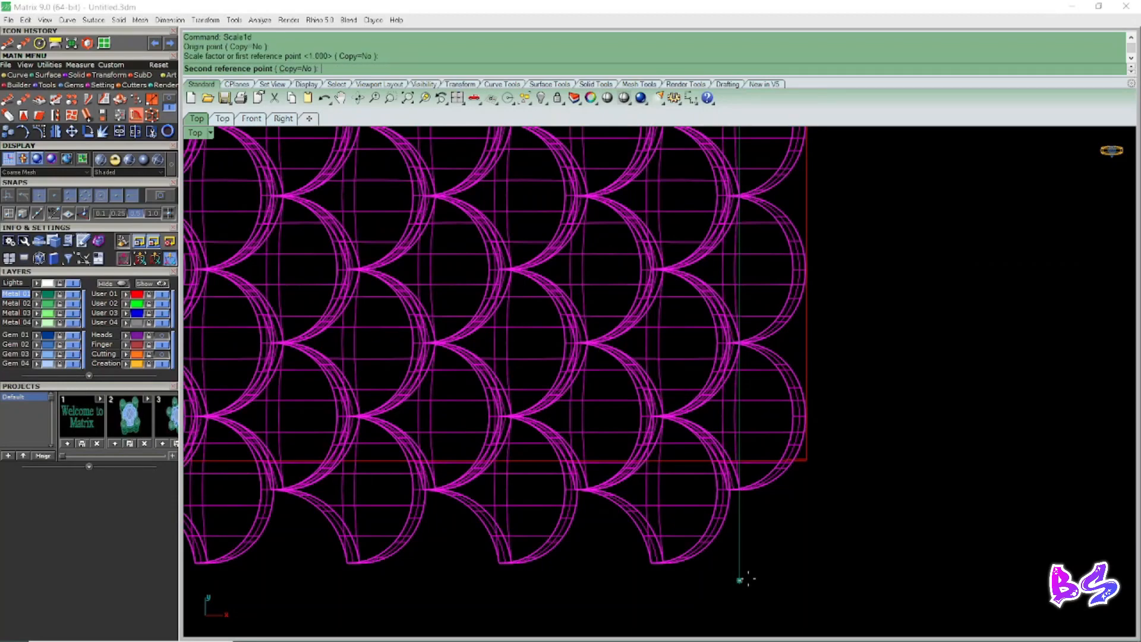
{"action": "left_click", "coordinate": [751, 547]}
{"action": "scroll", "coordinate": [790, 428], "scroll_direction": "down", "scroll_amount": 5}
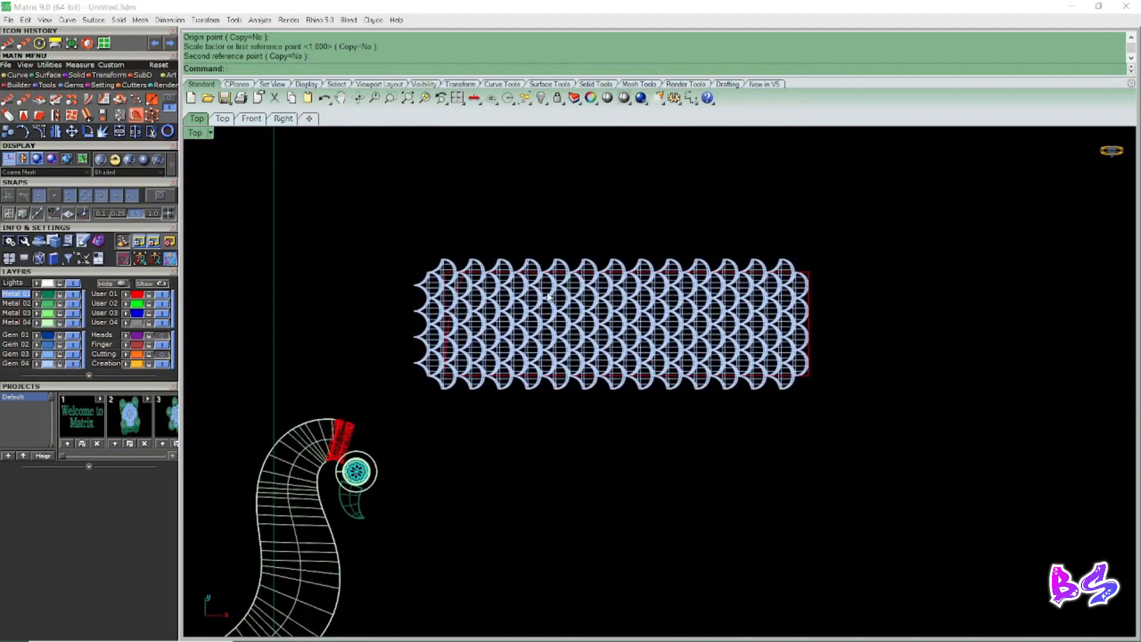
Switch to the perspective view and turn off surface isocurve display for all polysurfaces of the scale sheet.
{"action": "right_click_drag", "start_coordinate": [500, 301], "coordinate": [501, 313]}
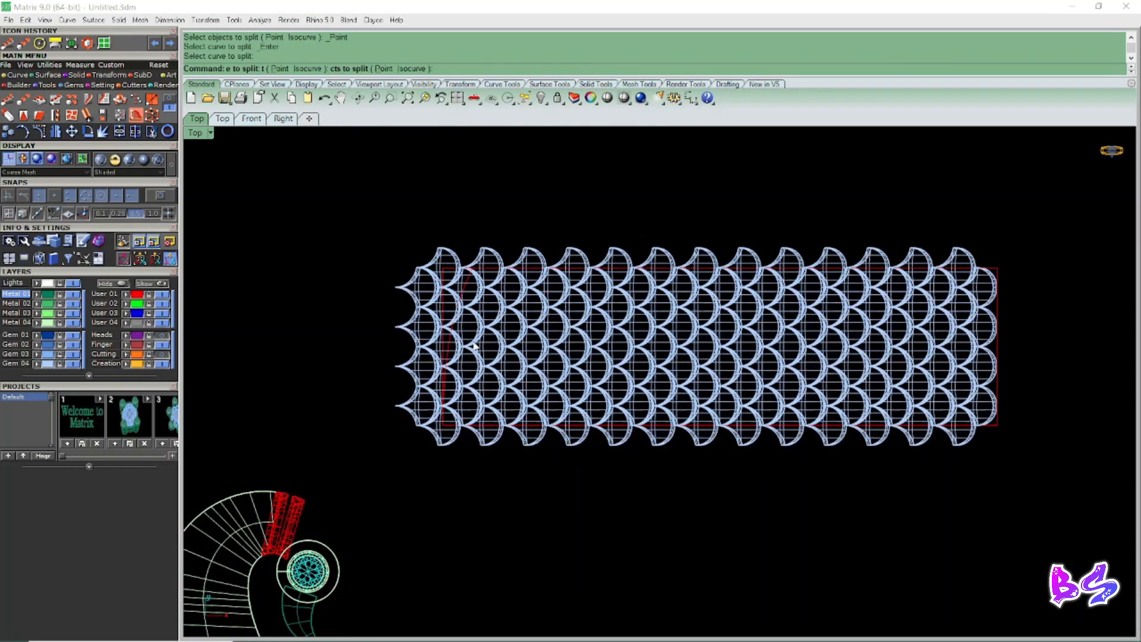
{"action": "scroll", "coordinate": [530, 327], "scroll_direction": "up", "scroll_amount": 6}
{"action": "scroll", "coordinate": [524, 333], "scroll_direction": "down", "scroll_amount": 8}
{"action": "key", "text": "ctrl+F4"}
{"action": "right_click_drag", "start_coordinate": [539, 342], "coordinate": [584, 391]}
{"action": "scroll", "coordinate": [573, 387], "scroll_direction": "up", "scroll_amount": 6}
{"action": "scroll", "coordinate": [601, 397], "scroll_direction": "down", "scroll_amount": 6}
{"action": "left_click_drag", "start_coordinate": [369, 420], "coordinate": [991, 211]}
{"action": "scroll", "coordinate": [614, 398], "scroll_direction": "up", "scroll_amount": 2}
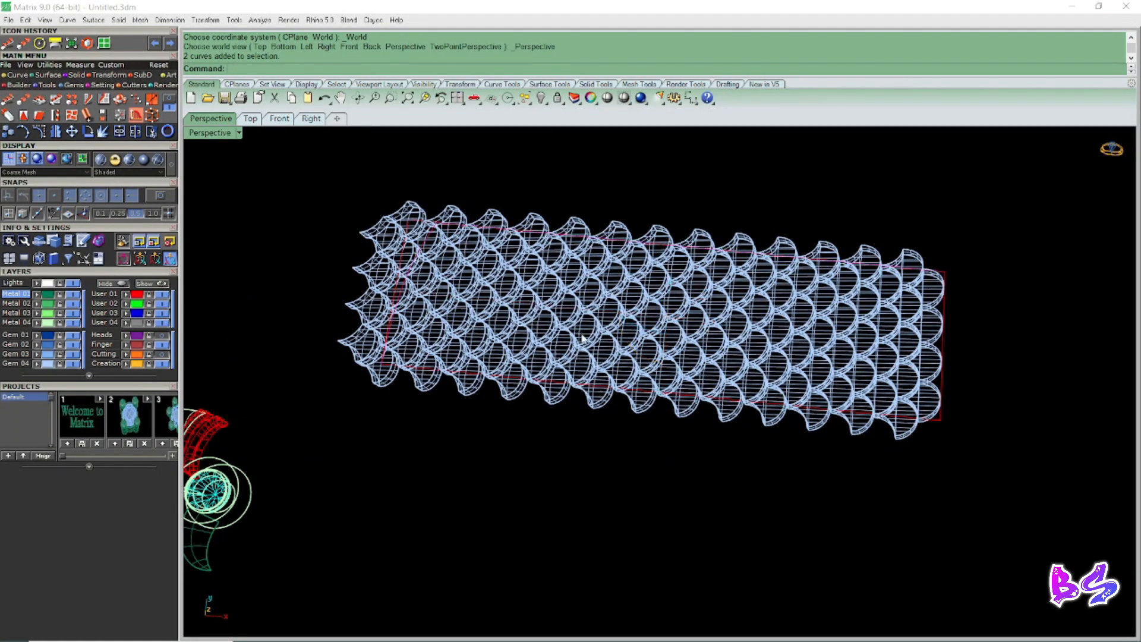
{"action": "left_click", "coordinate": [582, 339]}
{"action": "key", "text": "F3"}
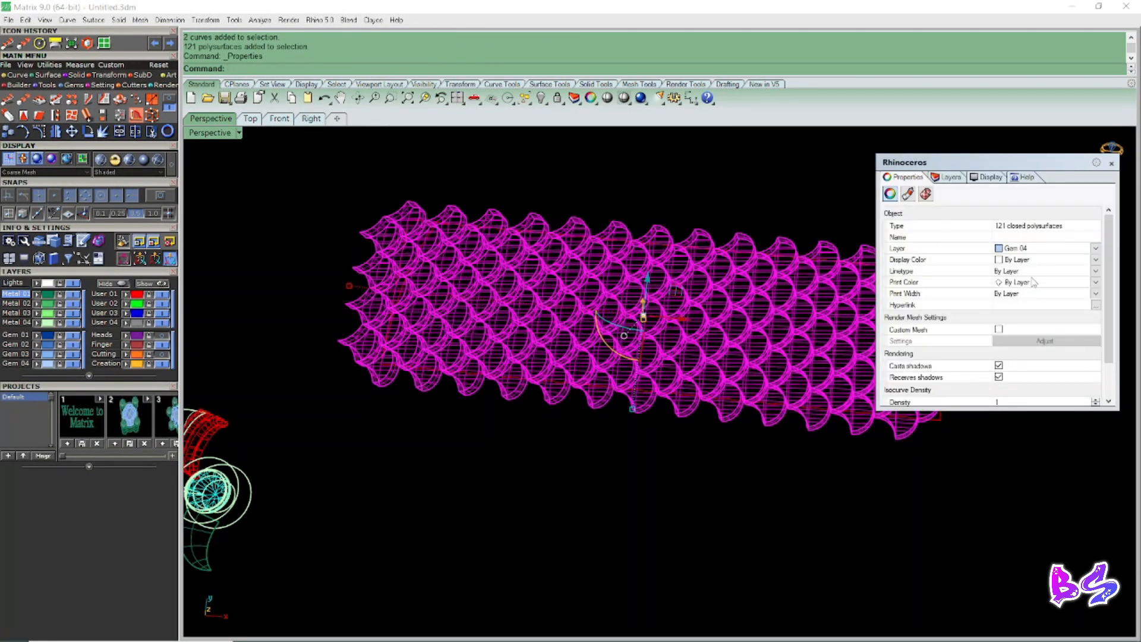
{"action": "left_click_drag", "start_coordinate": [1107, 333], "coordinate": [1100, 383]}
{"action": "left_click", "coordinate": [991, 383]}
{"action": "left_click", "coordinate": [1109, 164]}
{"action": "right_click_drag", "start_coordinate": [698, 460], "coordinate": [685, 379]}
{"action": "key", "text": "Escape"}
{"action": "key", "text": "Escape"}
{"action": "scroll", "coordinate": [681, 387], "scroll_direction": "up", "scroll_amount": 6}
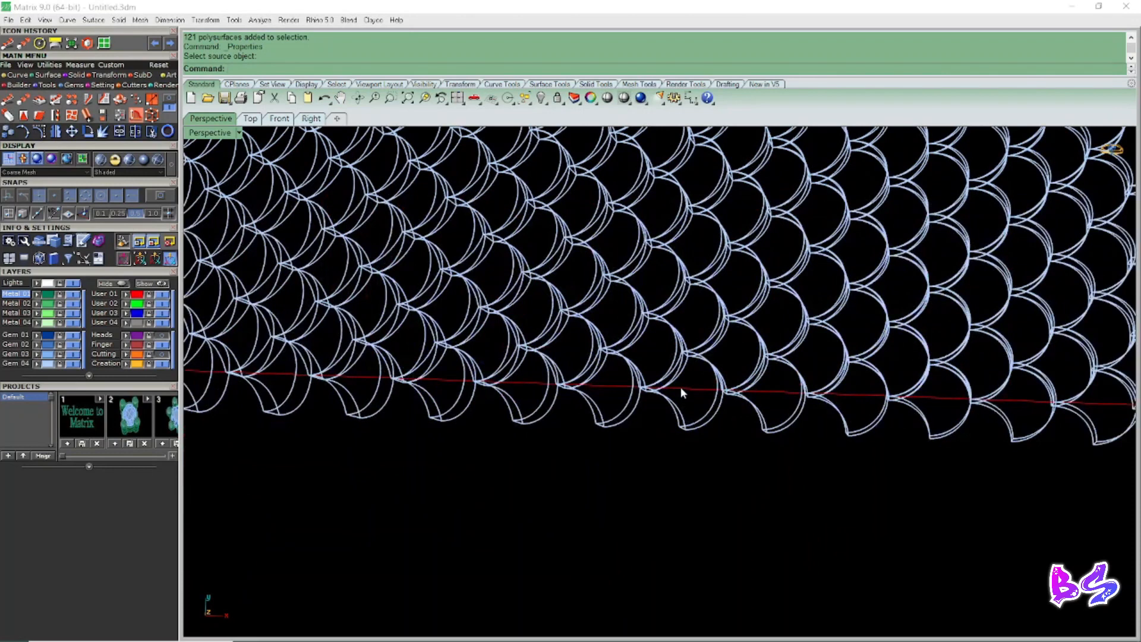
Extrude the UV rectangle's curves to both sides as an open box extending above and below the scale sheet.
{"action": "left_click", "coordinate": [681, 388]}
{"action": "left_click", "coordinate": [721, 428]}
{"action": "scroll", "coordinate": [661, 469], "scroll_direction": "down", "scroll_amount": 4}
{"action": "scroll", "coordinate": [658, 470], "scroll_direction": "down", "scroll_amount": 4}
{"action": "right_click_drag", "start_coordinate": [658, 470], "coordinate": [628, 468]}
{"action": "type", "text": "E"}
{"action": "key", "text": "Return"}
{"action": "left_click", "coordinate": [630, 453]}
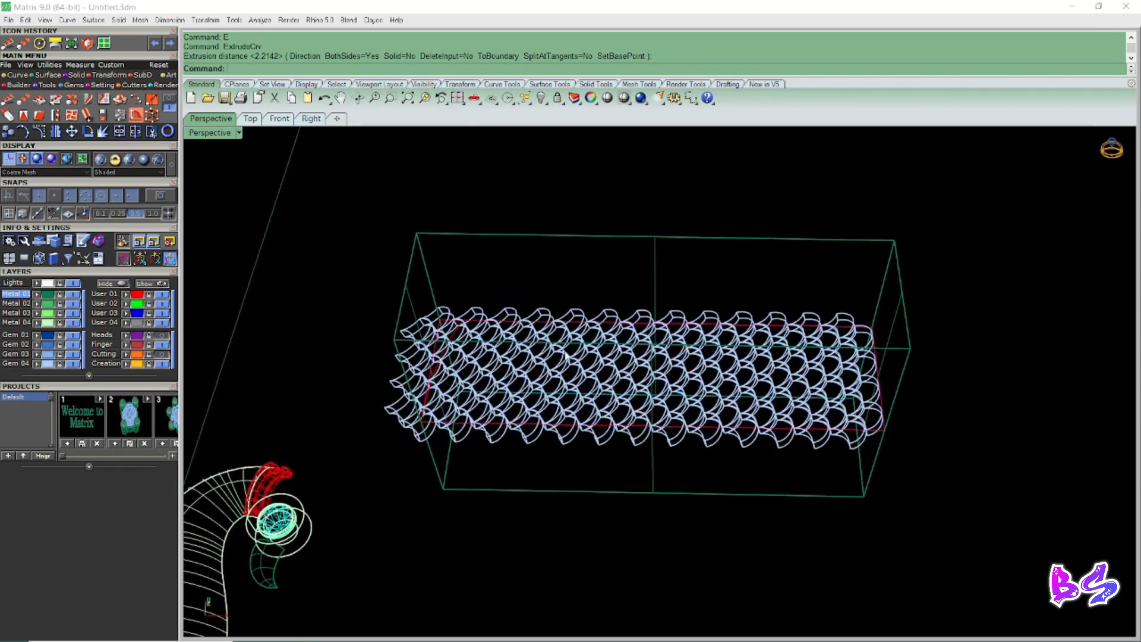
Clear the selection and set the perspective view to Shaded display.
{"action": "left_click", "coordinate": [568, 243]}
{"action": "key", "text": "ctrl+shift+s"}
{"action": "left_click", "coordinate": [202, 132]}
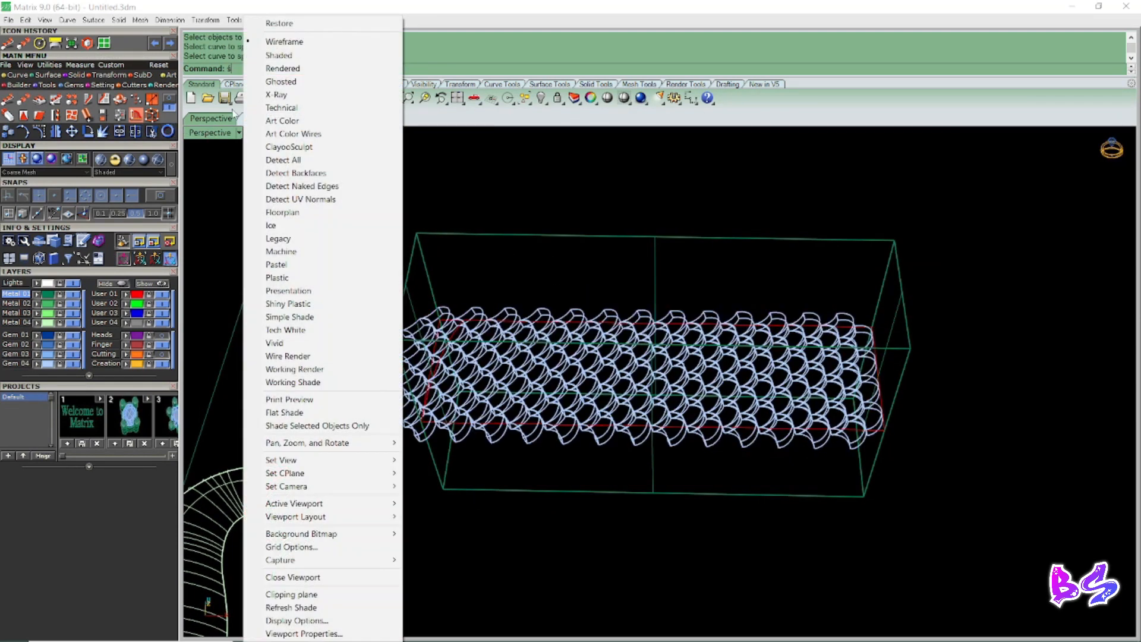
{"action": "left_click", "coordinate": [279, 66]}
Cap the open box around the scale sheet to make it a closed solid.
{"action": "left_click", "coordinate": [476, 352]}
{"action": "right_click_drag", "start_coordinate": [476, 351], "coordinate": [543, 454]}
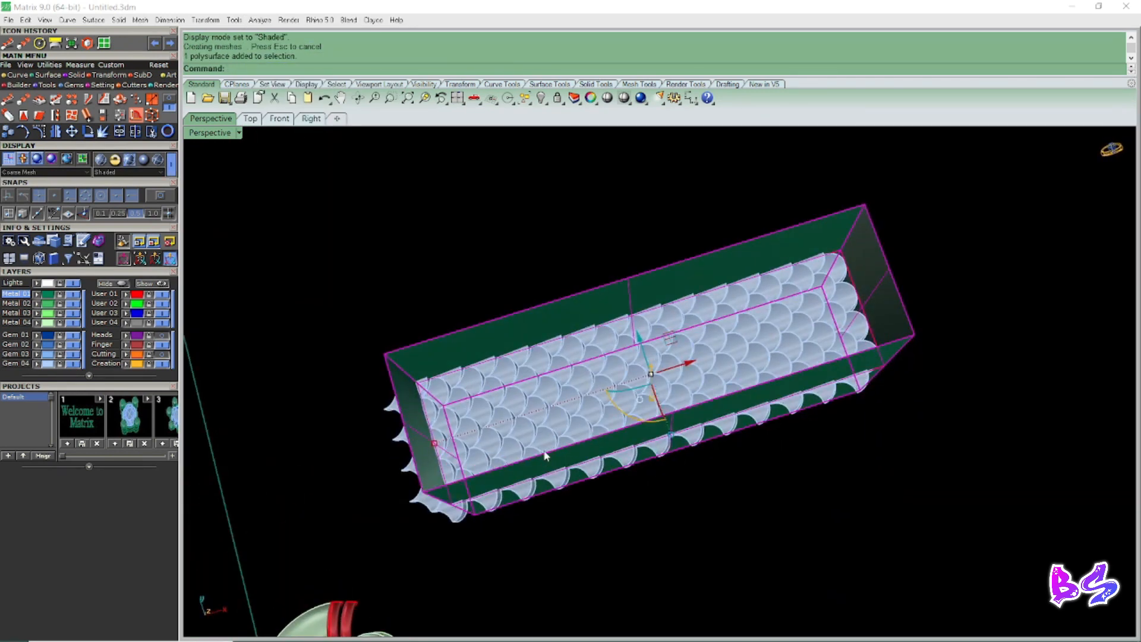
{"action": "key", "text": "Escape"}
{"action": "left_click", "coordinate": [519, 333]}
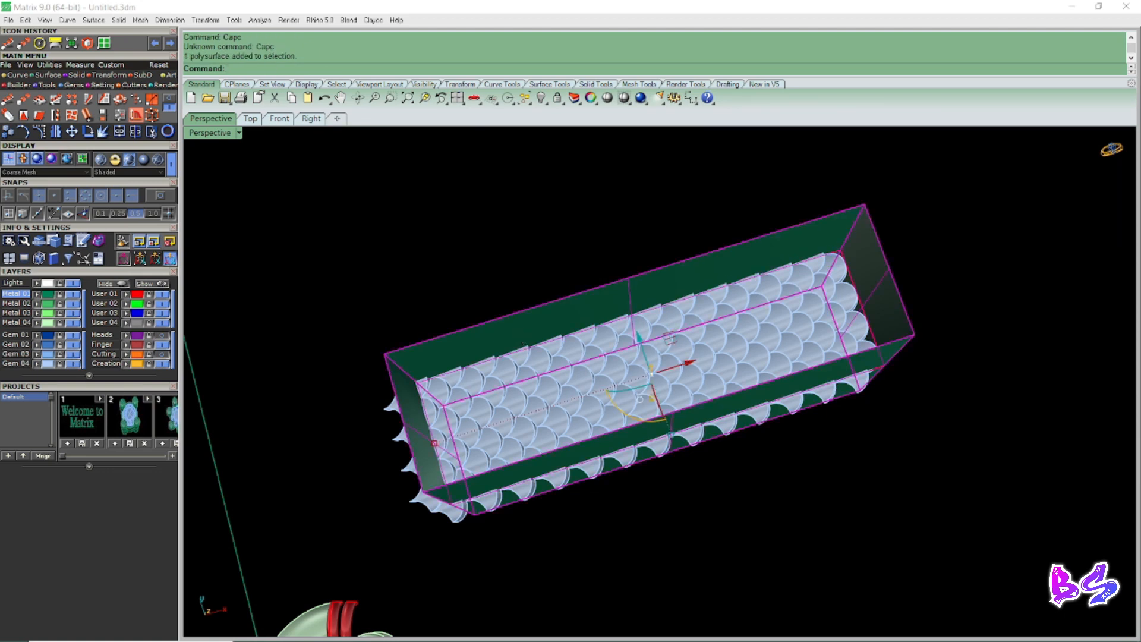
{"action": "type", "text": "Cap"}
{"action": "key", "text": "Return"}
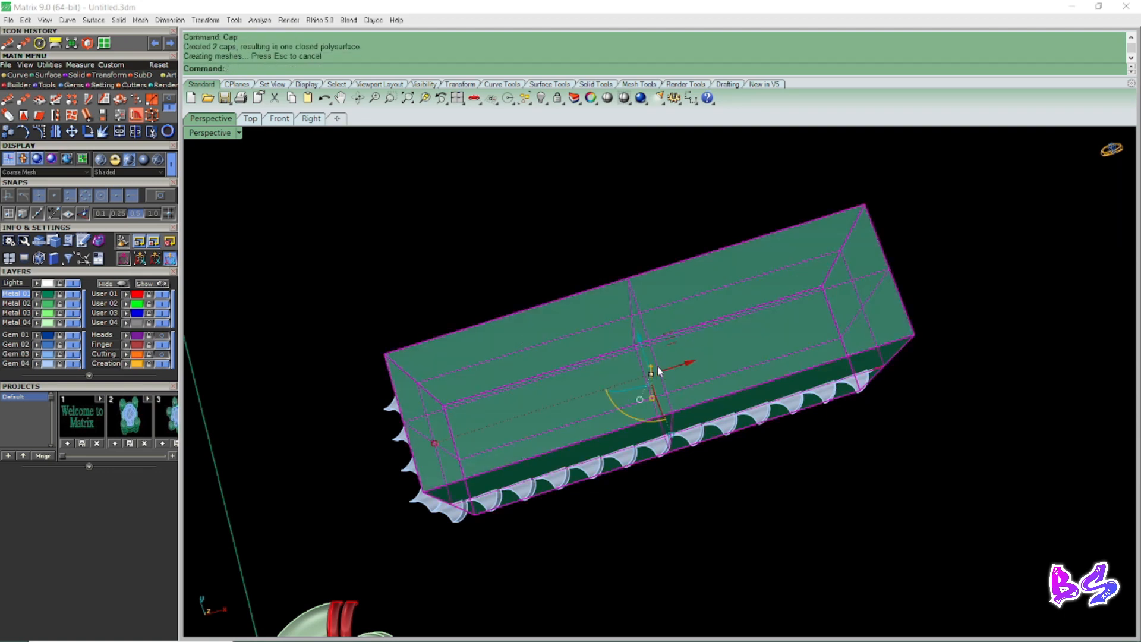
{"action": "right_click_drag", "start_coordinate": [657, 366], "coordinate": [608, 384]}
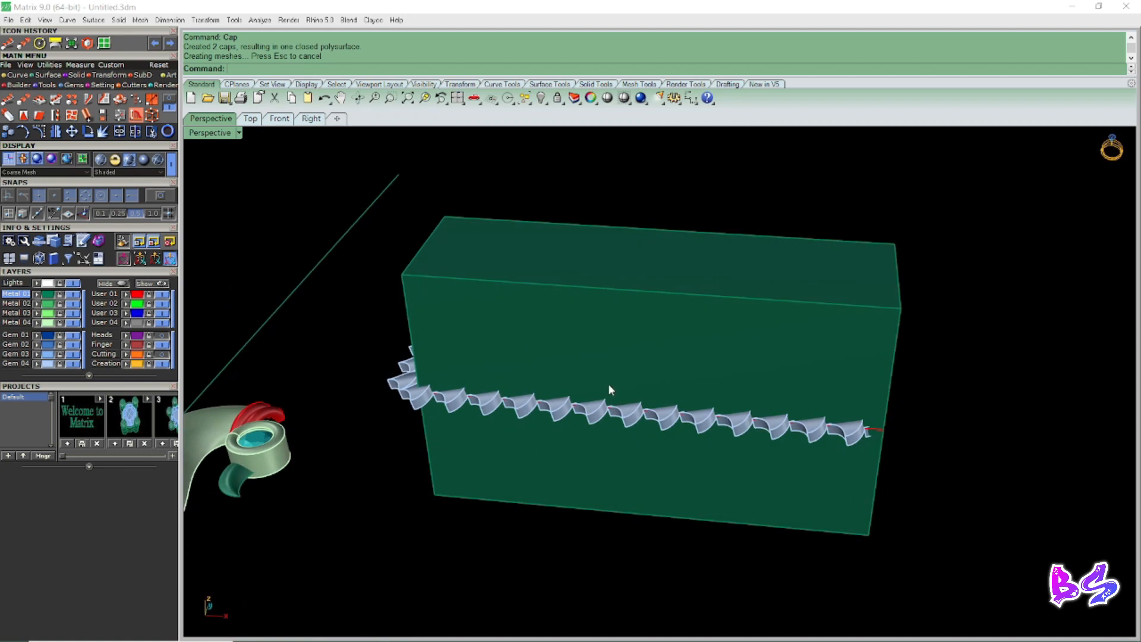
Trim the scales to the UV rectangle with a Boolean intersection between the scale sheet and the capped box.
{"action": "left_click", "coordinate": [77, 79]}
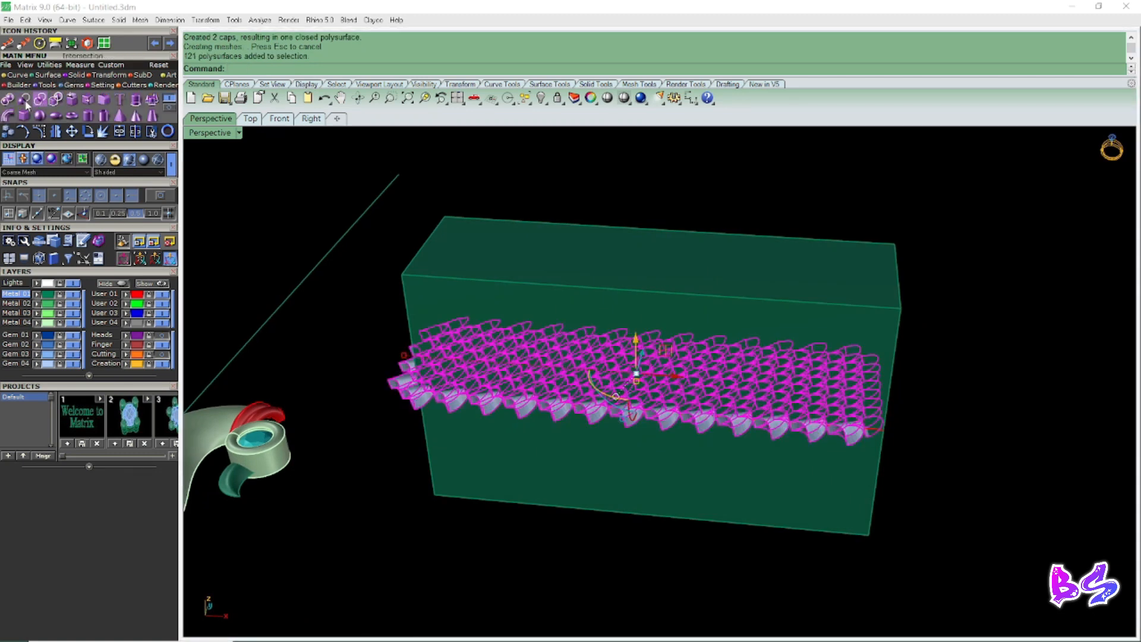
{"action": "left_click", "coordinate": [42, 99]}
{"action": "left_click", "coordinate": [549, 265]}
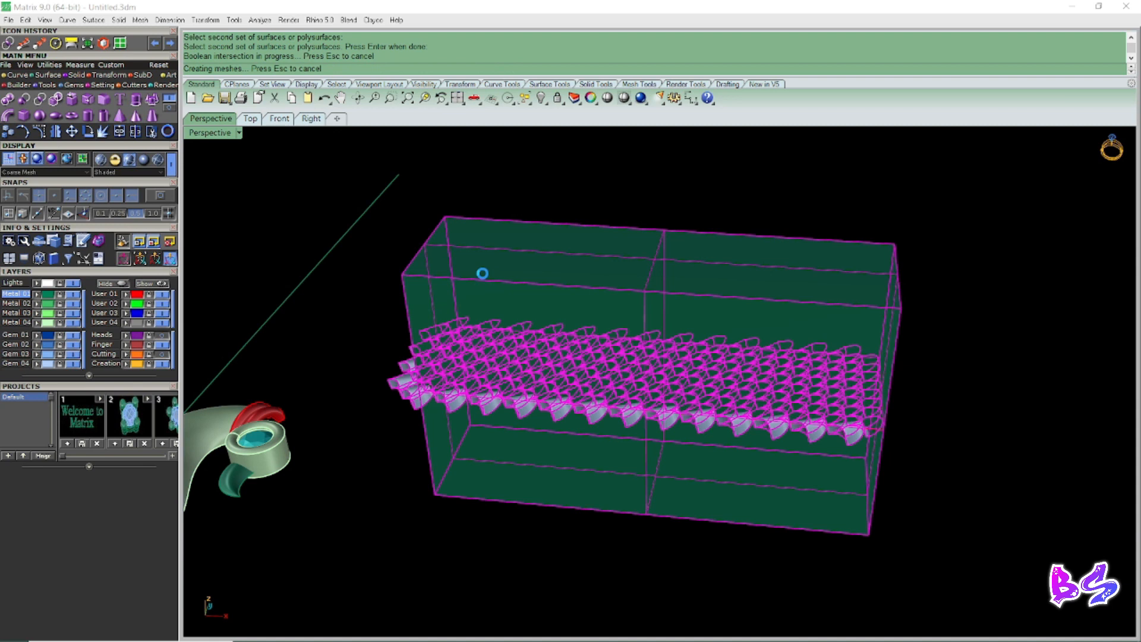
{"action": "right_click_drag", "start_coordinate": [531, 301], "coordinate": [541, 366]}
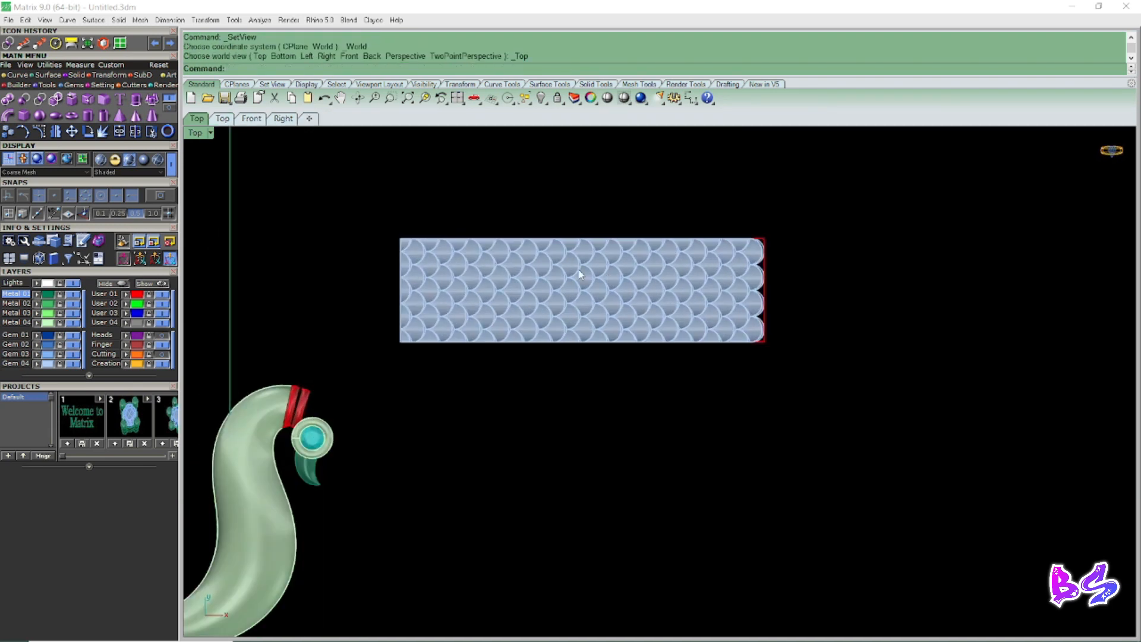
Start Flow Along Surface on the trimmed scales with a Plane base and set its first corner on the UV rectangle's corner.
{"action": "right_click_drag", "start_coordinate": [579, 270], "coordinate": [652, 404]}
{"action": "left_click", "coordinate": [652, 404]}
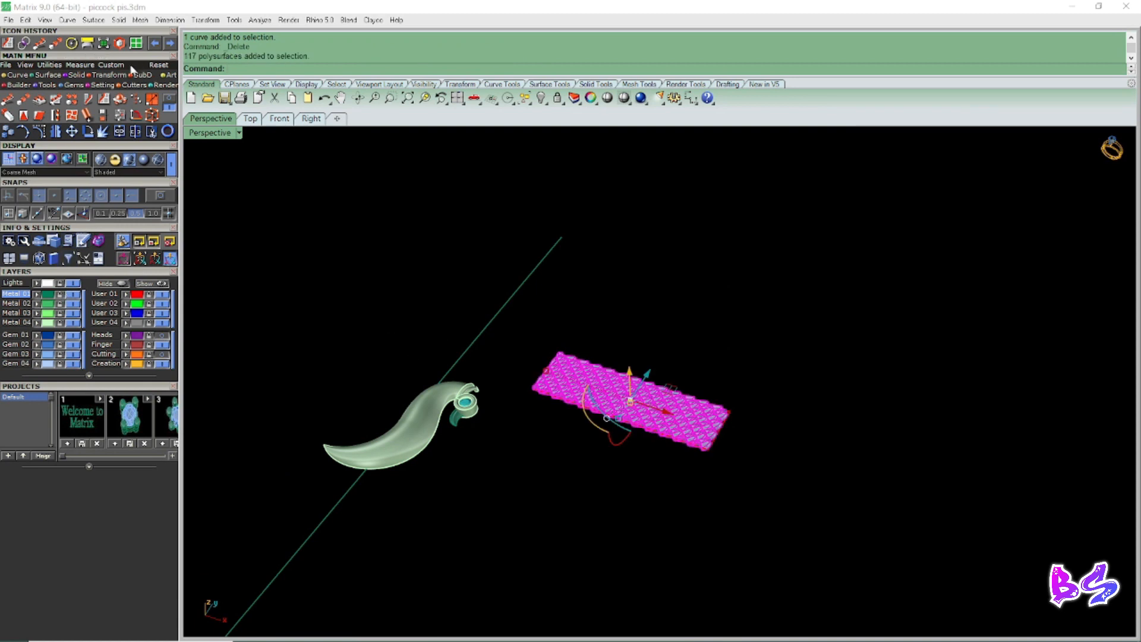
{"action": "left_click", "coordinate": [408, 68]}
{"action": "scroll", "coordinate": [553, 326], "scroll_direction": "up", "scroll_amount": 5}
{"action": "scroll", "coordinate": [822, 533], "scroll_direction": "up", "scroll_amount": 2}
{"action": "right_click_drag", "start_coordinate": [822, 534], "coordinate": [892, 505]}
{"action": "scroll", "coordinate": [708, 428], "scroll_direction": "down", "scroll_amount": 5}
{"action": "scroll", "coordinate": [579, 458], "scroll_direction": "up", "scroll_amount": 5}
{"action": "right_click_drag", "start_coordinate": [463, 470], "coordinate": [490, 438]}
{"action": "scroll", "coordinate": [491, 437], "scroll_direction": "up", "scroll_amount": 6}
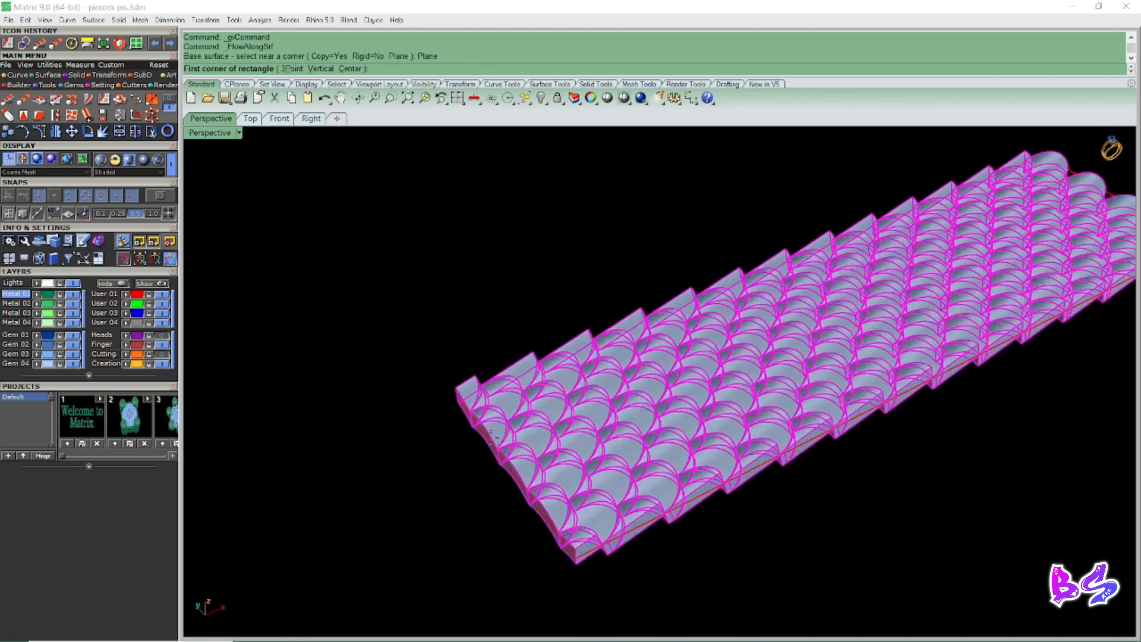
{"action": "scroll", "coordinate": [491, 438], "scroll_direction": "up", "scroll_amount": 8}
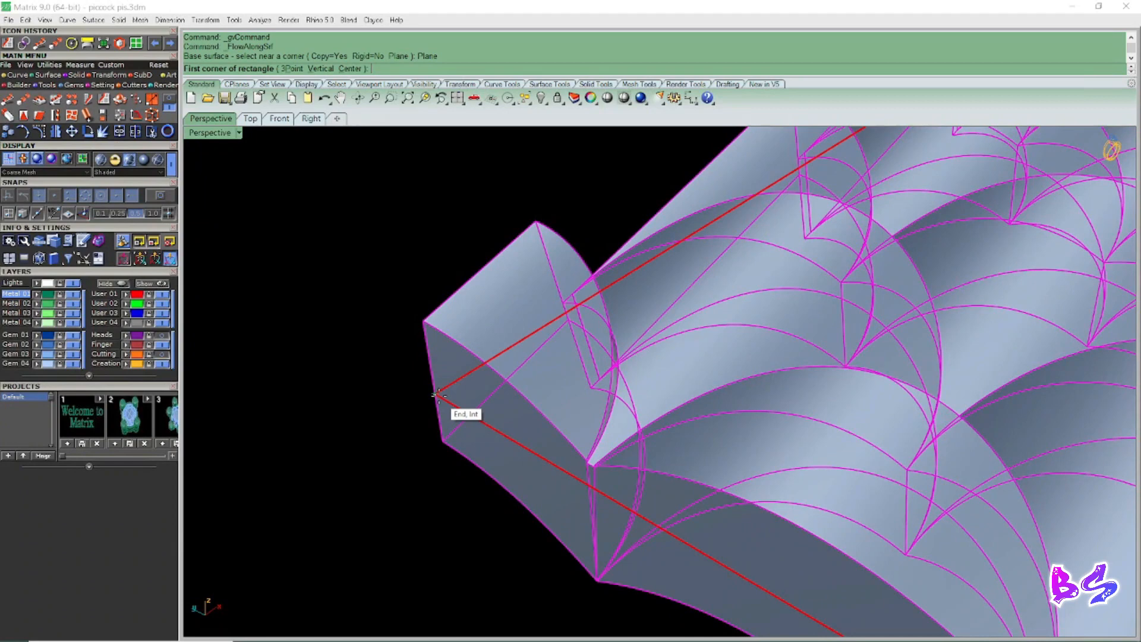
{"action": "left_click", "coordinate": [436, 394]}
Set the base plane's other corner at the UV rectangle's opposite corner and flow the scales onto the swirl body surface.
{"action": "scroll", "coordinate": [351, 303], "scroll_direction": "down", "scroll_amount": 9}
{"action": "right_click_drag", "start_coordinate": [377, 331], "coordinate": [357, 260]}
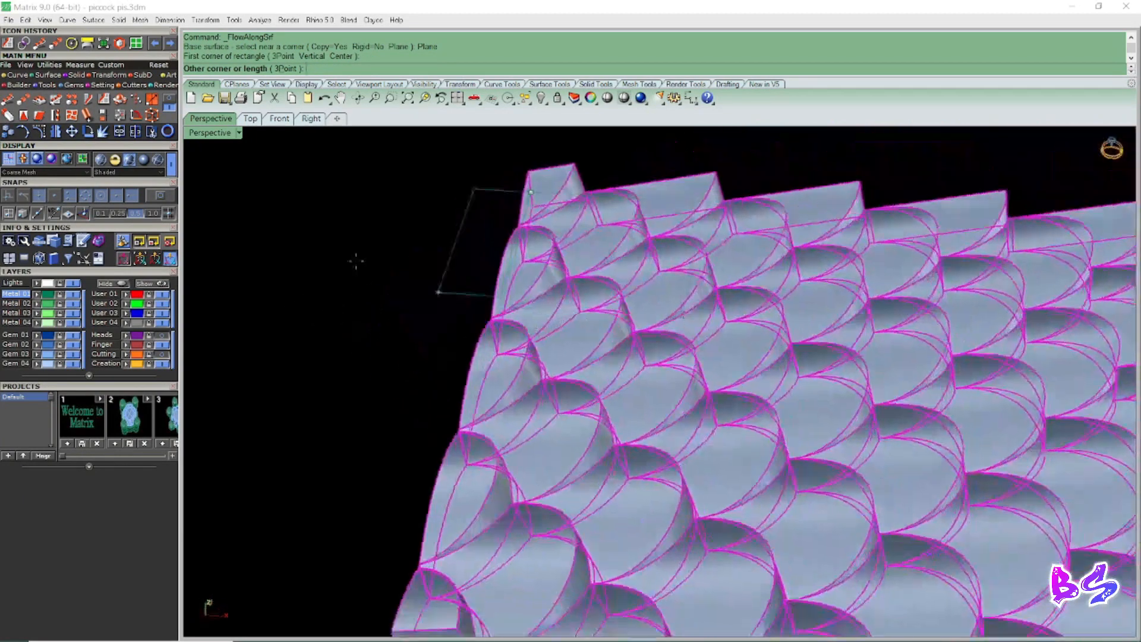
{"action": "scroll", "coordinate": [368, 257], "scroll_direction": "down", "scroll_amount": 8}
{"action": "scroll", "coordinate": [576, 277], "scroll_direction": "down", "scroll_amount": 8}
{"action": "right_click_drag", "start_coordinate": [577, 277], "coordinate": [555, 333]}
{"action": "scroll", "coordinate": [778, 395], "scroll_direction": "up", "scroll_amount": 15}
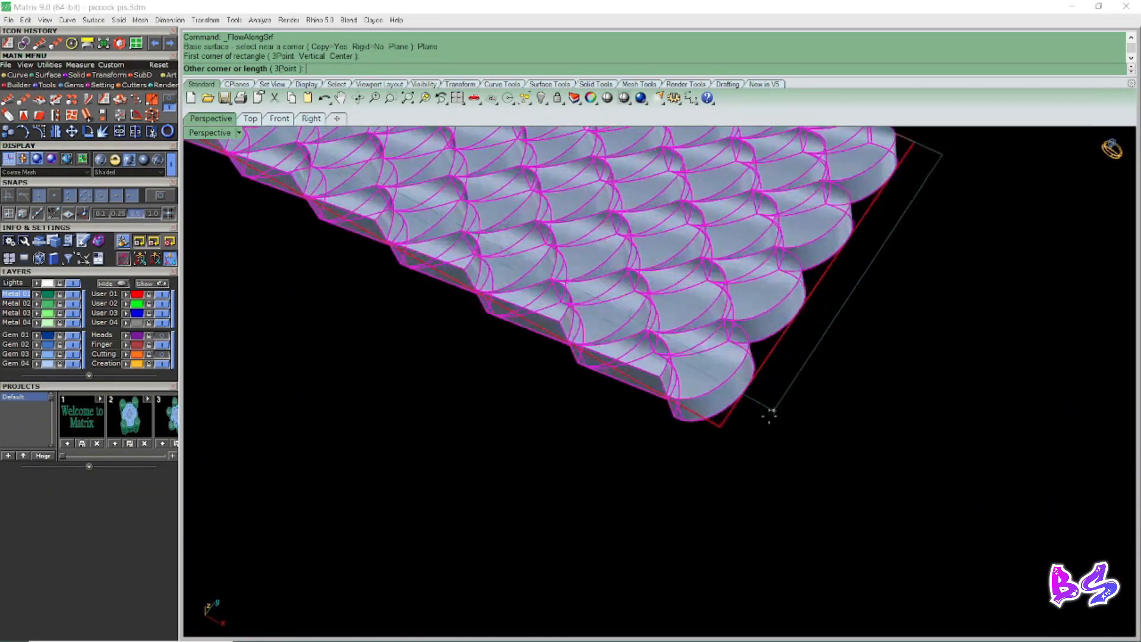
{"action": "left_click", "coordinate": [616, 442]}
{"action": "scroll", "coordinate": [843, 415], "scroll_direction": "down", "scroll_amount": 12}
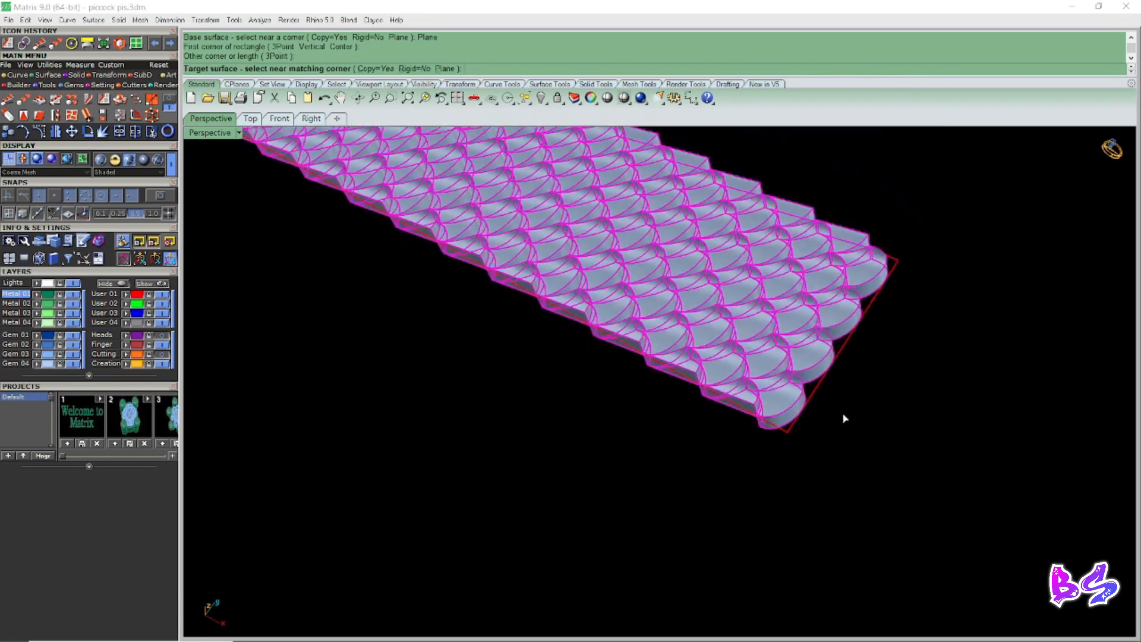
{"action": "scroll", "coordinate": [681, 390], "scroll_direction": "up", "scroll_amount": 3}
{"action": "left_click", "coordinate": [681, 391]}
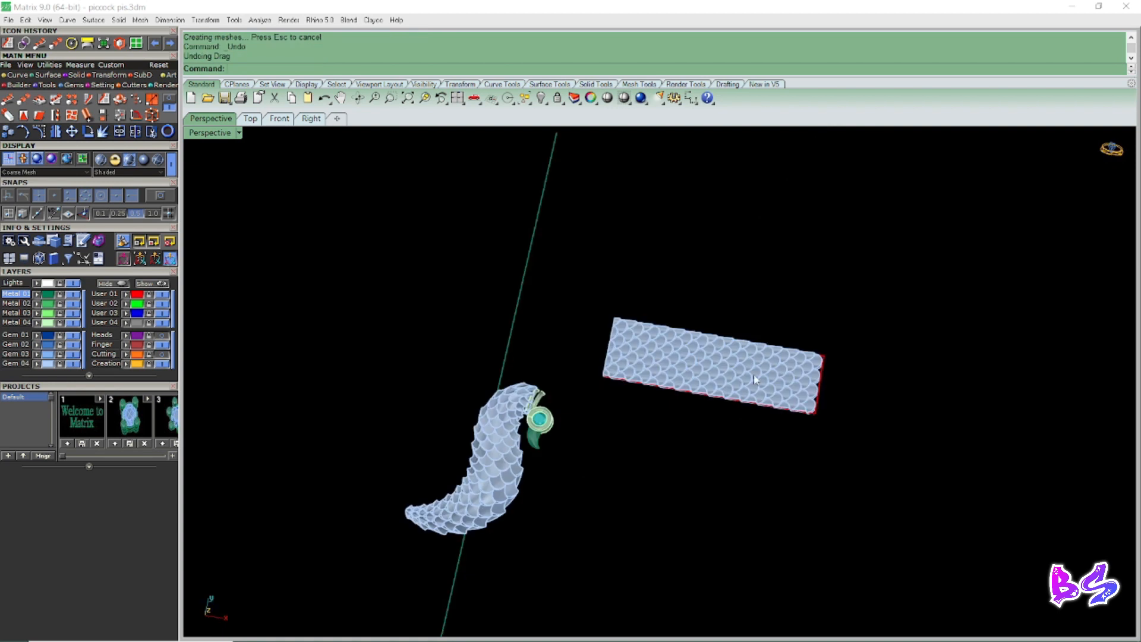
Flip the flat scale sheet over about its long axis to update the scales on the swirl.
{"action": "left_click", "coordinate": [755, 379]}
{"action": "right_click_drag", "start_coordinate": [755, 381], "coordinate": [679, 422]}
{"action": "left_click_drag", "start_coordinate": [679, 422], "coordinate": [745, 355]}
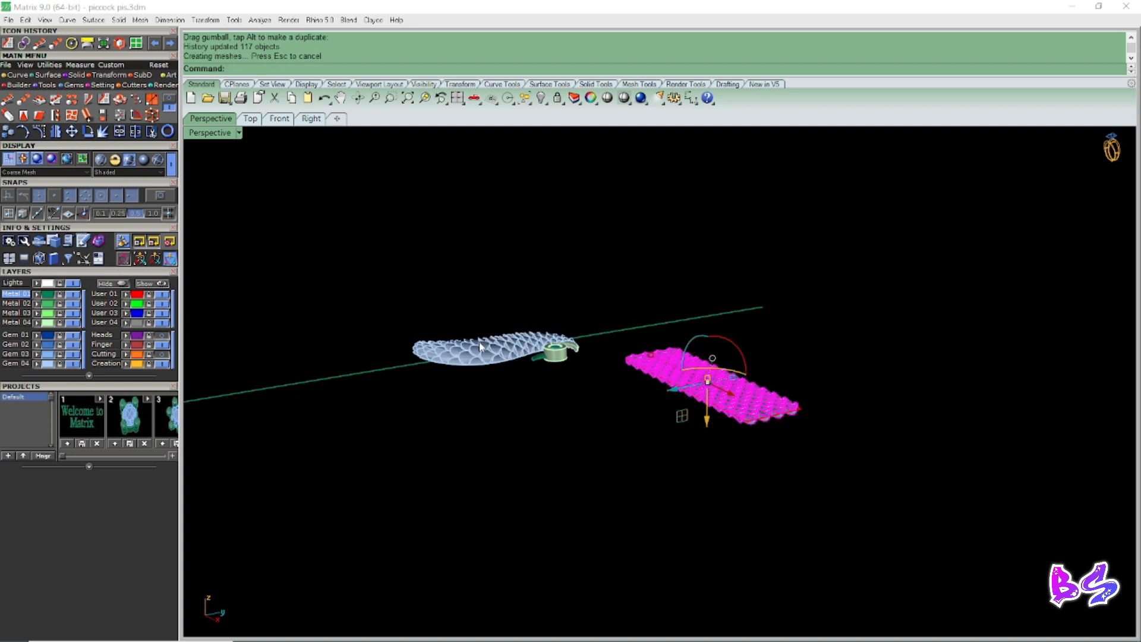
Examine the direction and overlap of the scales along the swirl body from several angles.
{"action": "right_click_drag", "start_coordinate": [498, 230], "coordinate": [523, 381]}
{"action": "scroll", "coordinate": [453, 382], "scroll_direction": "up", "scroll_amount": 8}
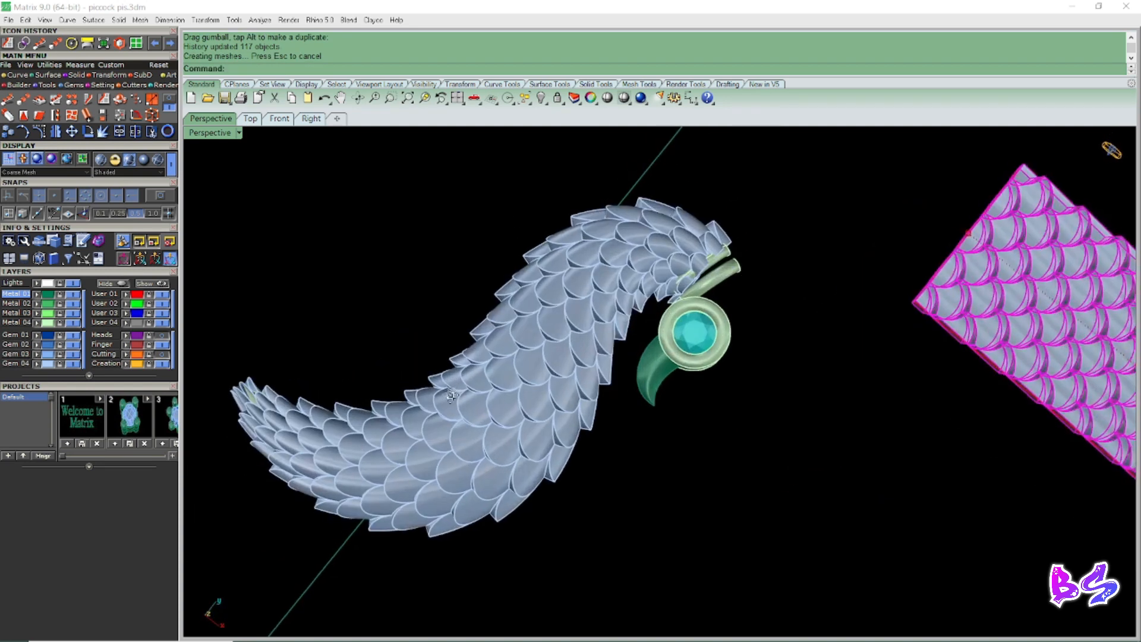
{"action": "right_click_drag", "start_coordinate": [453, 382], "coordinate": [602, 334]}
{"action": "scroll", "coordinate": [601, 334], "scroll_direction": "down", "scroll_amount": 6}
{"action": "scroll", "coordinate": [651, 475], "scroll_direction": "up", "scroll_amount": 6}
{"action": "right_click_drag", "start_coordinate": [651, 475], "coordinate": [586, 300]}
{"action": "scroll", "coordinate": [609, 425], "scroll_direction": "down", "scroll_amount": 5}
{"action": "scroll", "coordinate": [631, 244], "scroll_direction": "up", "scroll_amount": 5}
{"action": "scroll", "coordinate": [586, 300], "scroll_direction": "down", "scroll_amount": 5}
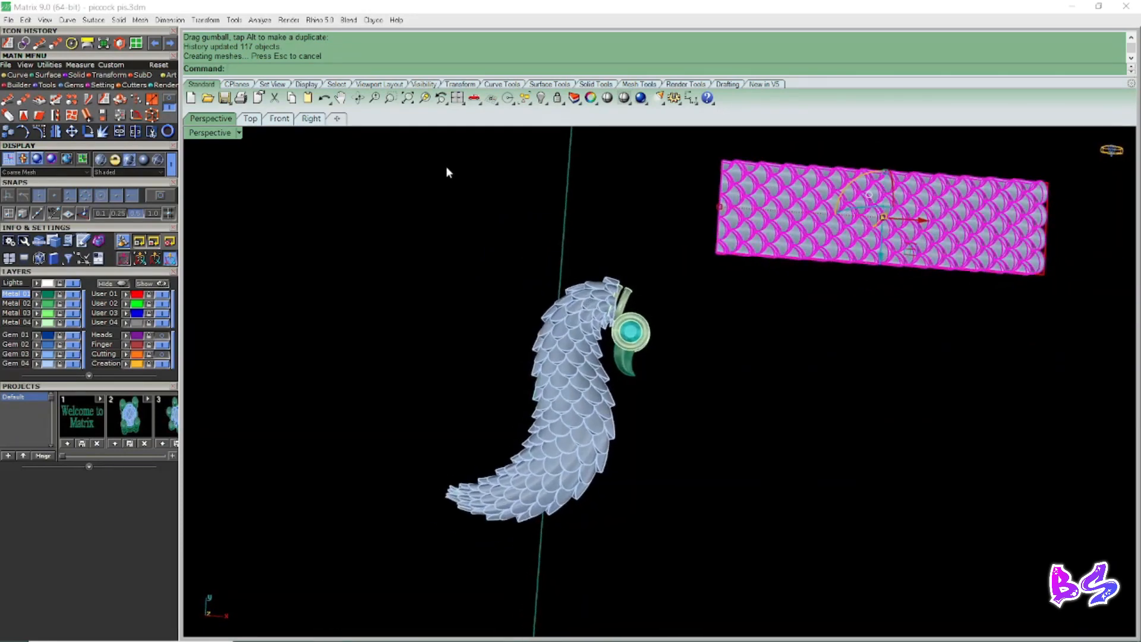
{"action": "scroll", "coordinate": [447, 173], "scroll_direction": "down", "scroll_amount": 3}
{"action": "key", "text": "Escape"}
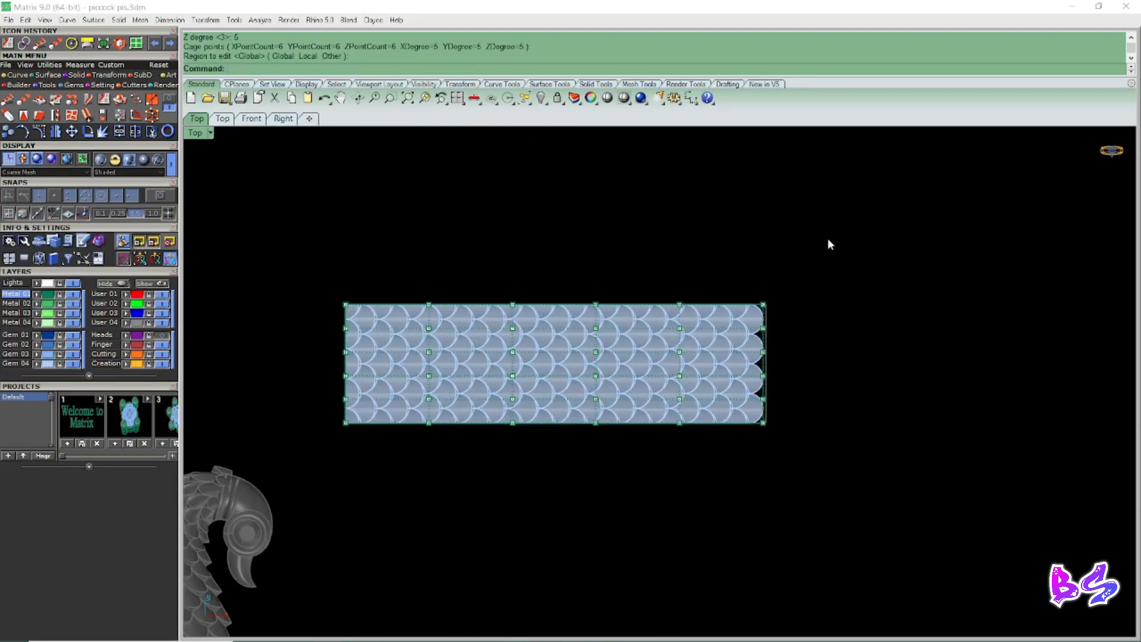
Select the cage points at the flat scale sheet's right end and scale them outward to widen that end.
{"action": "left_click_drag", "start_coordinate": [830, 244], "coordinate": [724, 482]}
{"action": "scroll", "coordinate": [768, 356], "scroll_direction": "down", "scroll_amount": 3}
{"action": "left_click_drag", "start_coordinate": [767, 389], "coordinate": [768, 403]}
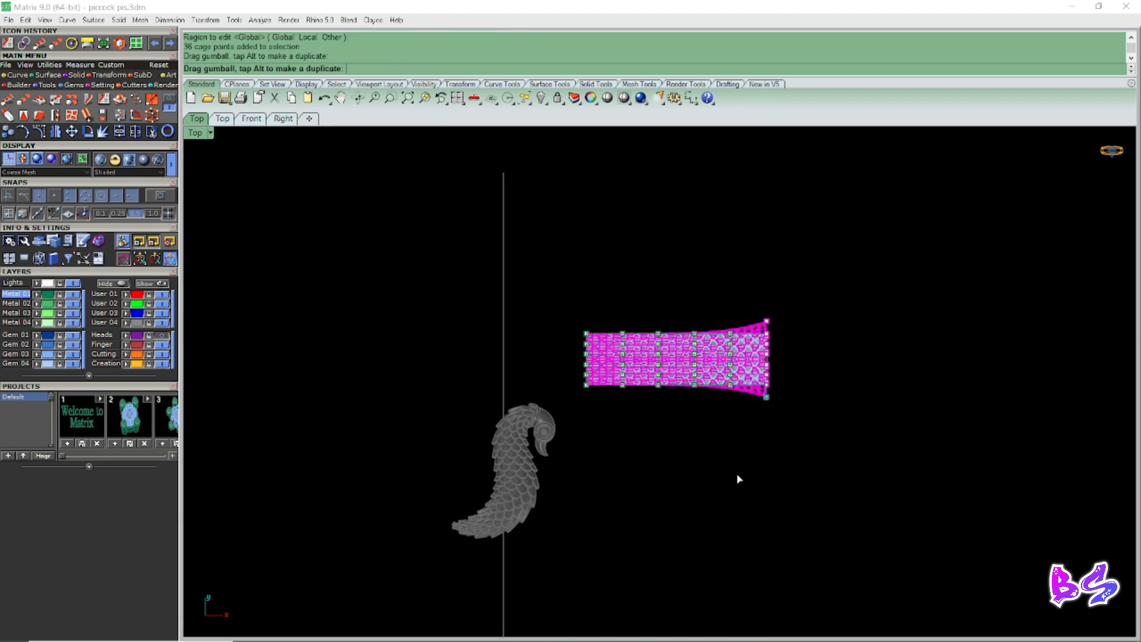
Inspect the reshaped scales at the swirl's tail from above and in the perspective view.
{"action": "scroll", "coordinate": [509, 538], "scroll_direction": "up", "scroll_amount": 8}
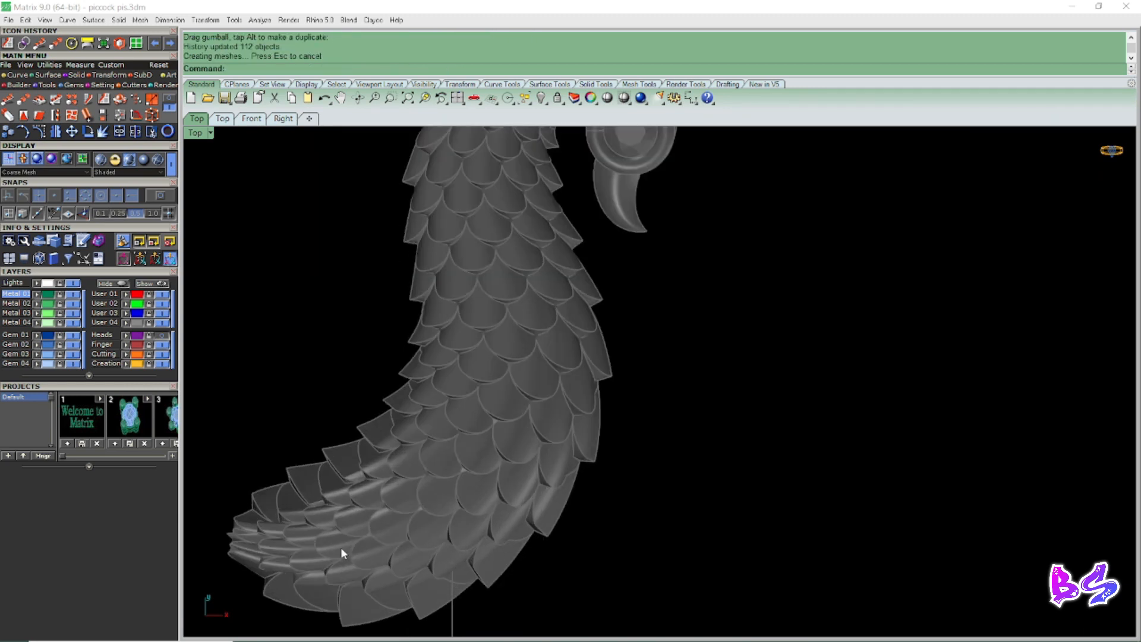
{"action": "right_click_drag", "start_coordinate": [340, 546], "coordinate": [388, 527]}
{"action": "scroll", "coordinate": [482, 490], "scroll_direction": "down", "scroll_amount": 6}
{"action": "scroll", "coordinate": [430, 495], "scroll_direction": "up", "scroll_amount": 6}
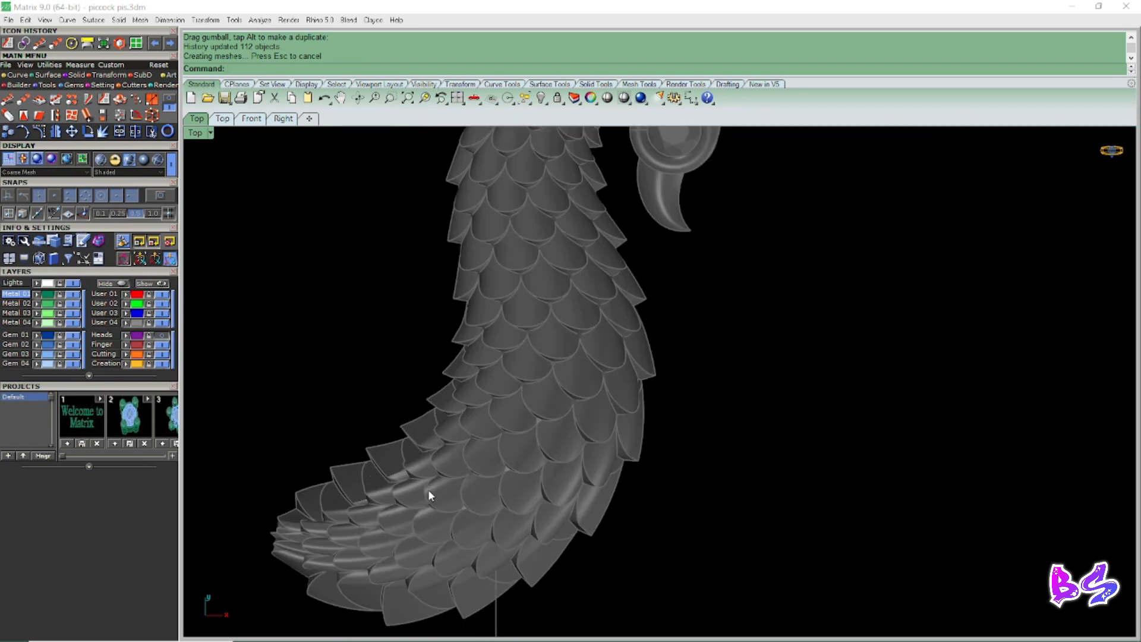
{"action": "scroll", "coordinate": [429, 490], "scroll_direction": "down", "scroll_amount": 6}
{"action": "key", "text": "F4"}
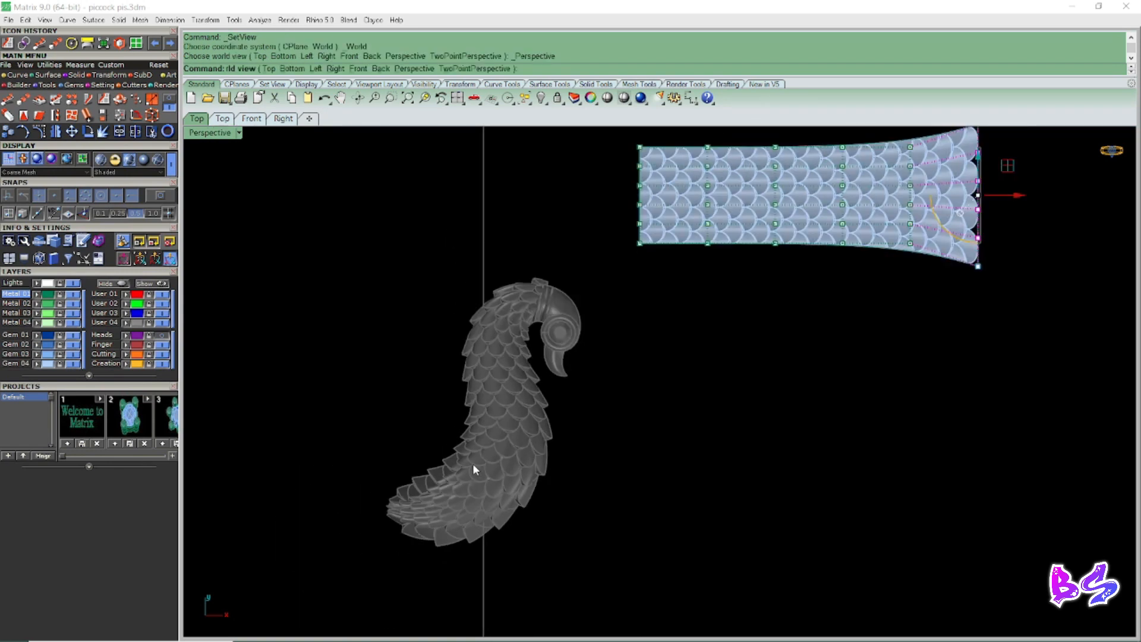
{"action": "scroll", "coordinate": [411, 424], "scroll_direction": "up", "scroll_amount": 4}
{"action": "right_click_drag", "start_coordinate": [412, 429], "coordinate": [471, 454]}
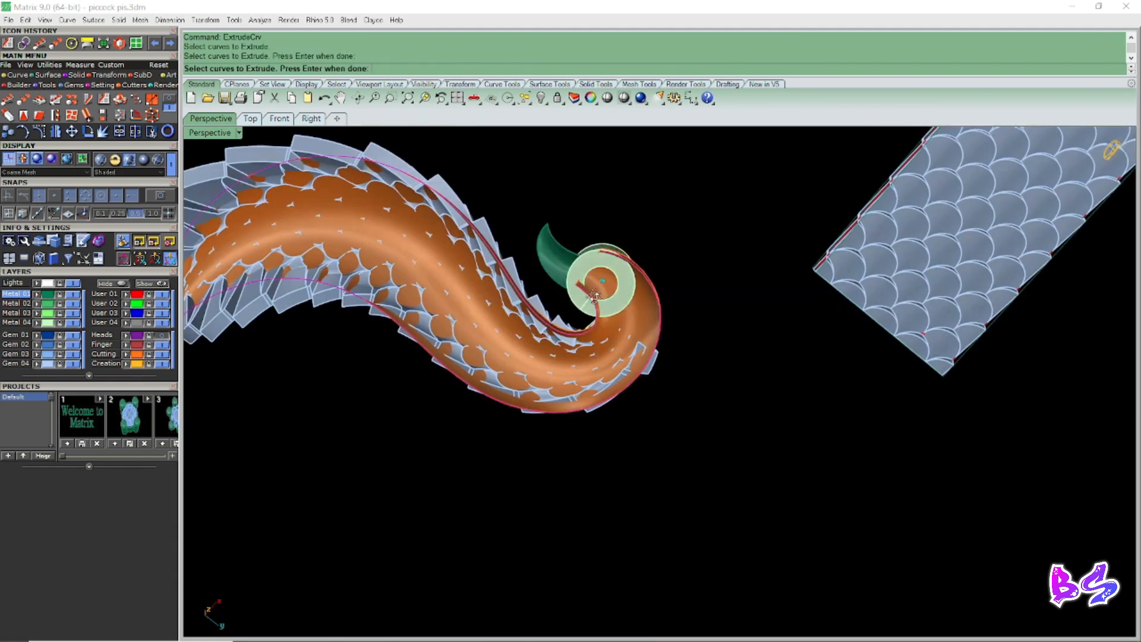
Extrude the two selected outline curves of the swirl to both sides as tall surfaces that cross the scales.
{"action": "right_click_drag", "start_coordinate": [476, 249], "coordinate": [590, 331]}
{"action": "key", "text": "Return"}
{"action": "left_click", "coordinate": [535, 237]}
{"action": "right_click_drag", "start_coordinate": [386, 475], "coordinate": [585, 425]}
{"action": "scroll", "coordinate": [658, 455], "scroll_direction": "up", "scroll_amount": 3}
{"action": "scroll", "coordinate": [791, 462], "scroll_direction": "up", "scroll_amount": 5}
{"action": "scroll", "coordinate": [792, 462], "scroll_direction": "down", "scroll_amount": 4}
{"action": "scroll", "coordinate": [831, 474], "scroll_direction": "down", "scroll_amount": 8}
{"action": "scroll", "coordinate": [586, 426], "scroll_direction": "up", "scroll_amount": 4}
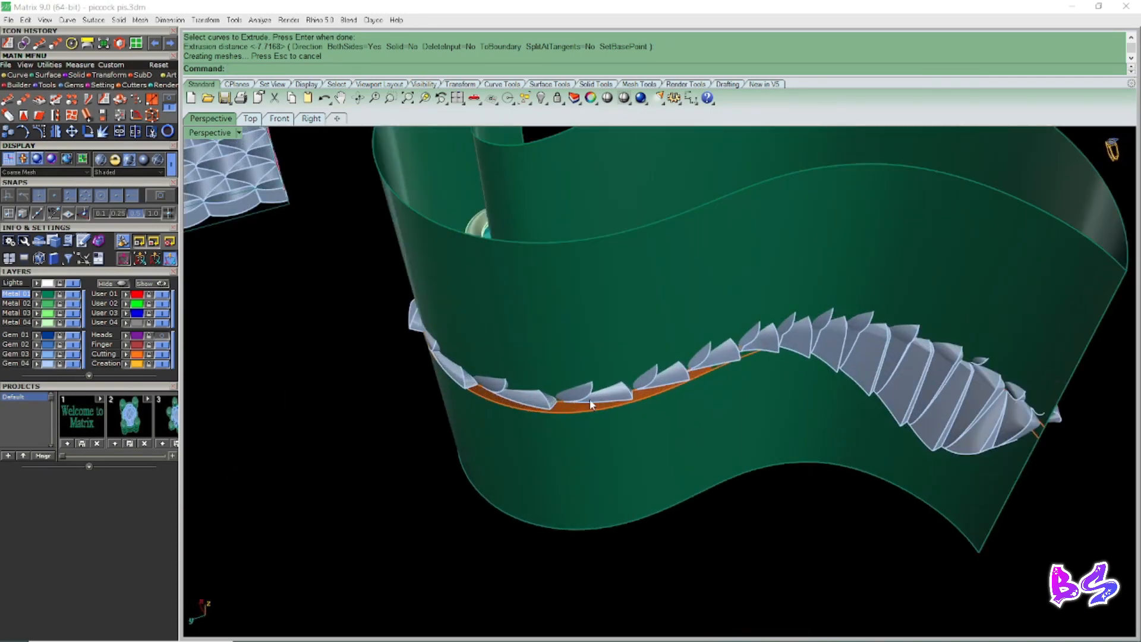
Flip the normal direction of both extruded wall surfaces along the swirl's outline.
{"action": "left_click", "coordinate": [590, 399]}
{"action": "scroll", "coordinate": [514, 438], "scroll_direction": "down", "scroll_amount": 4}
{"action": "right_click_drag", "start_coordinate": [514, 442], "coordinate": [505, 318]}
{"action": "scroll", "coordinate": [505, 315], "scroll_direction": "down", "scroll_amount": 5}
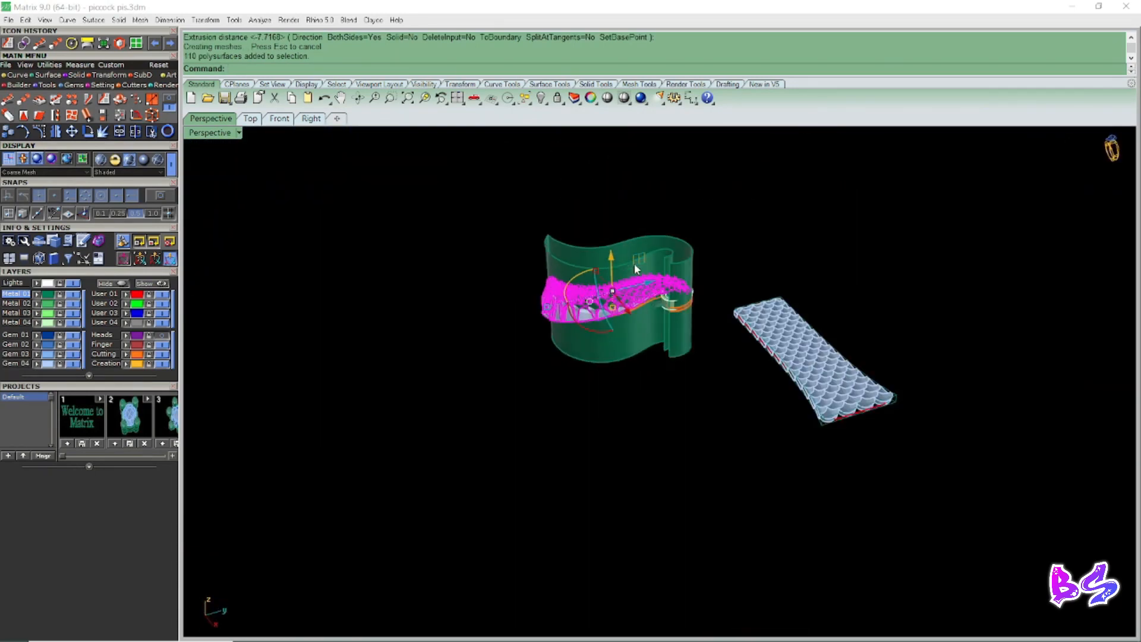
{"action": "scroll", "coordinate": [633, 264], "scroll_direction": "up", "scroll_amount": 8}
{"action": "right_click_drag", "start_coordinate": [577, 315], "coordinate": [579, 356]}
{"action": "left_click", "coordinate": [519, 258]}
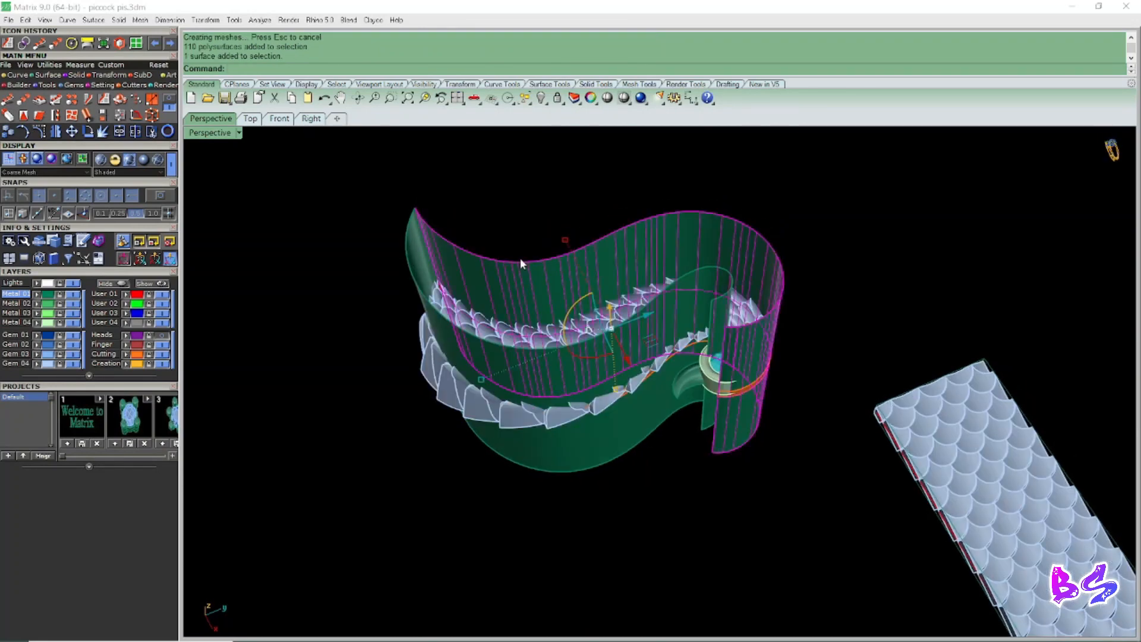
{"action": "scroll", "coordinate": [520, 394], "scroll_direction": "up", "scroll_amount": 6}
{"action": "left_click", "coordinate": [519, 393], "text": "shift"}
{"action": "left_click", "coordinate": [50, 66]}
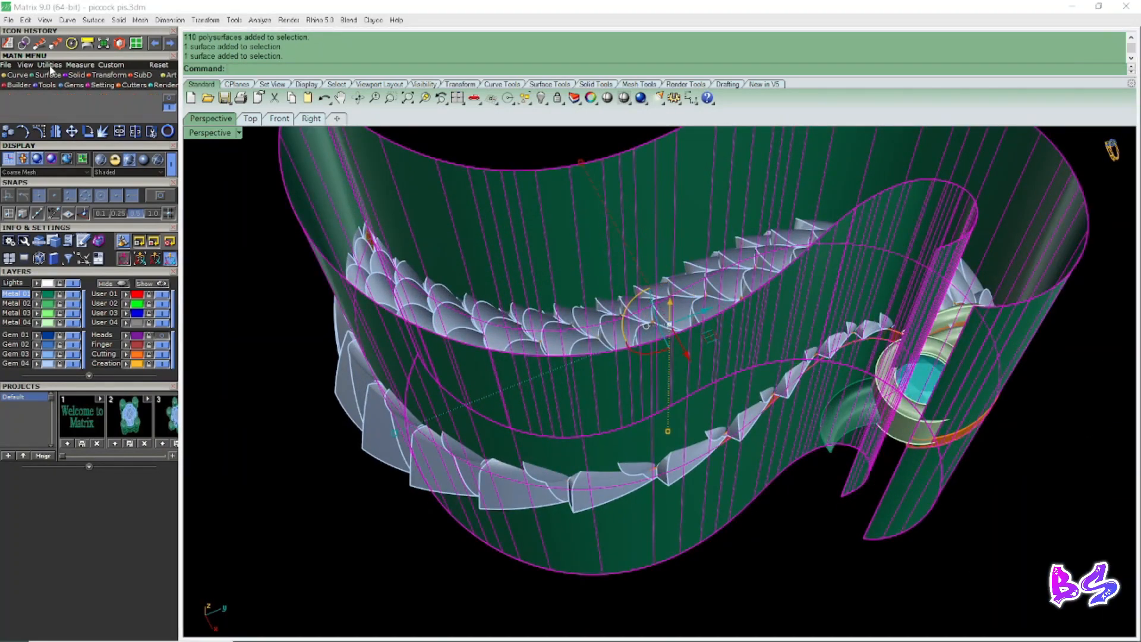
{"action": "left_click", "coordinate": [7, 98]}
{"action": "scroll", "coordinate": [502, 348], "scroll_direction": "down", "scroll_amount": 10}
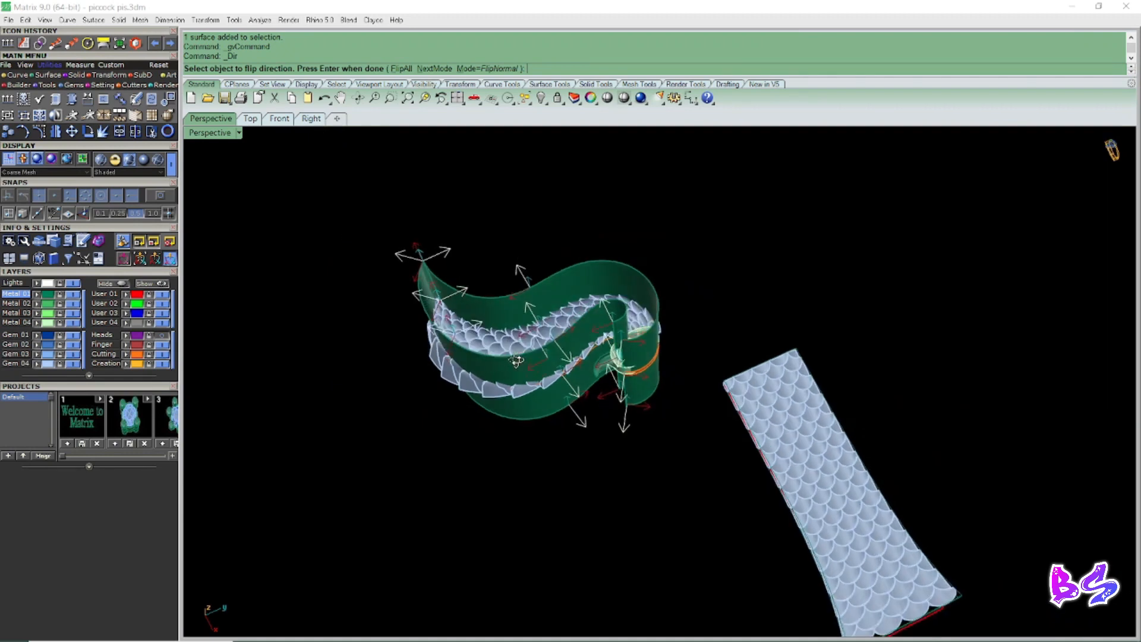
{"action": "right_click_drag", "start_coordinate": [509, 334], "coordinate": [504, 355]}
{"action": "scroll", "coordinate": [504, 354], "scroll_direction": "up", "scroll_amount": 5}
{"action": "type", "text": "f"}
{"action": "key", "text": "Return"}
{"action": "key", "text": "Return"}
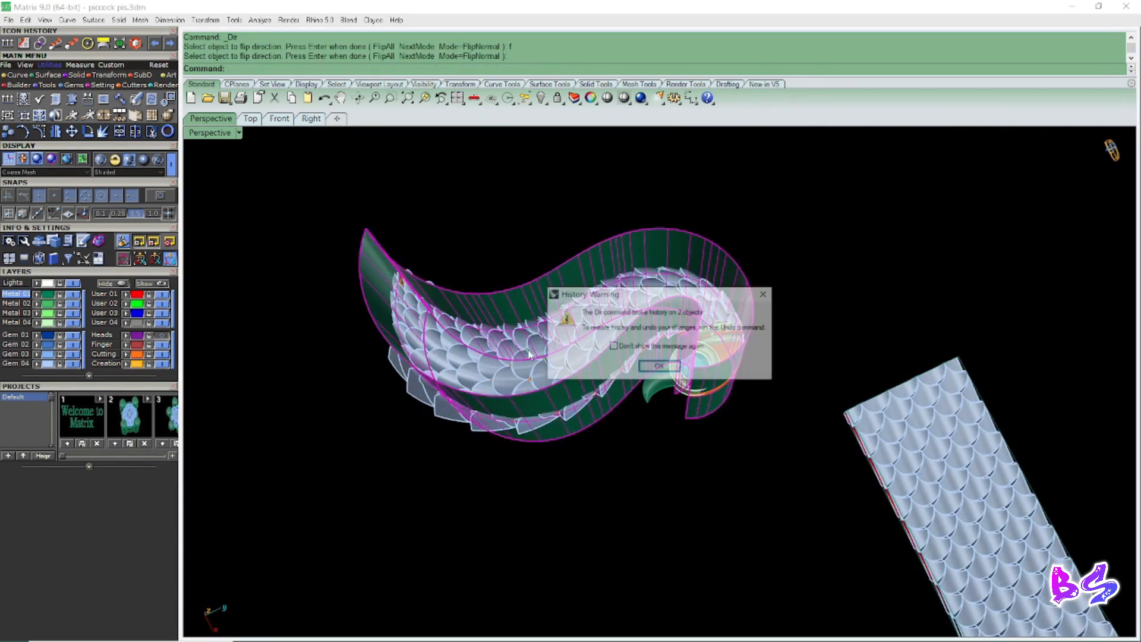
{"action": "key", "text": "Return"}
Subtract the extruded wall surfaces from the scales to trim the overhang along the swirl's outline.
{"action": "right_click_drag", "start_coordinate": [579, 410], "coordinate": [577, 327]}
{"action": "scroll", "coordinate": [474, 402], "scroll_direction": "up", "scroll_amount": 5}
{"action": "left_click", "coordinate": [468, 412]}
{"action": "scroll", "coordinate": [536, 410], "scroll_direction": "down", "scroll_amount": 7}
{"action": "type", "text": "d"}
{"action": "key", "text": "Return"}
{"action": "scroll", "coordinate": [520, 355], "scroll_direction": "up", "scroll_amount": 4}
{"action": "left_click", "coordinate": [510, 325]}
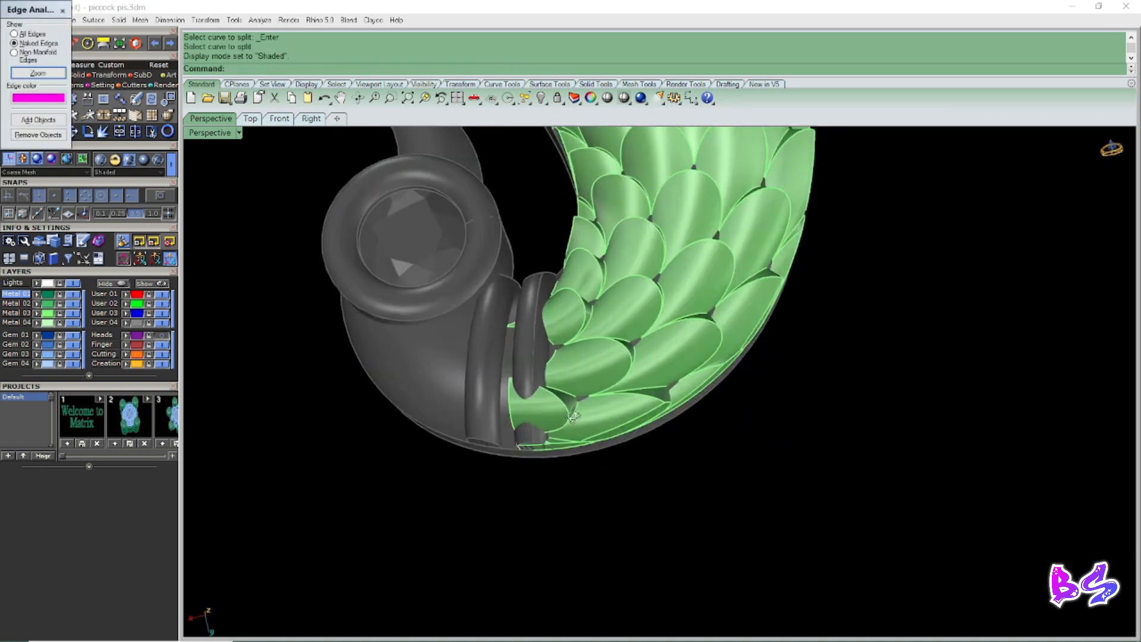
Remove the scale that passes under the collar ring's lower part from the scale group.
{"action": "right_click_drag", "start_coordinate": [571, 466], "coordinate": [665, 472]}
{"action": "scroll", "coordinate": [553, 443], "scroll_direction": "up", "scroll_amount": 3}
{"action": "right_click_drag", "start_coordinate": [556, 446], "coordinate": [548, 378]}
{"action": "left_click", "coordinate": [578, 432]}
{"action": "key", "text": "Escape"}
{"action": "type", "text": "RG"}
{"action": "key", "text": "Return"}
{"action": "scroll", "coordinate": [575, 457], "scroll_direction": "up", "scroll_amount": 4}
{"action": "left_click", "coordinate": [574, 452]}
{"action": "scroll", "coordinate": [576, 455], "scroll_direction": "down", "scroll_amount": 6}
{"action": "key", "text": "Return"}
{"action": "key", "text": "Escape"}
{"action": "scroll", "coordinate": [632, 462], "scroll_direction": "up", "scroll_amount": 4}
Lock everything except the ungrouped scale and cage-edit it with a CPlane-aligned bounding box, 6 points per axis and a global region.
{"action": "left_click", "coordinate": [631, 463]}
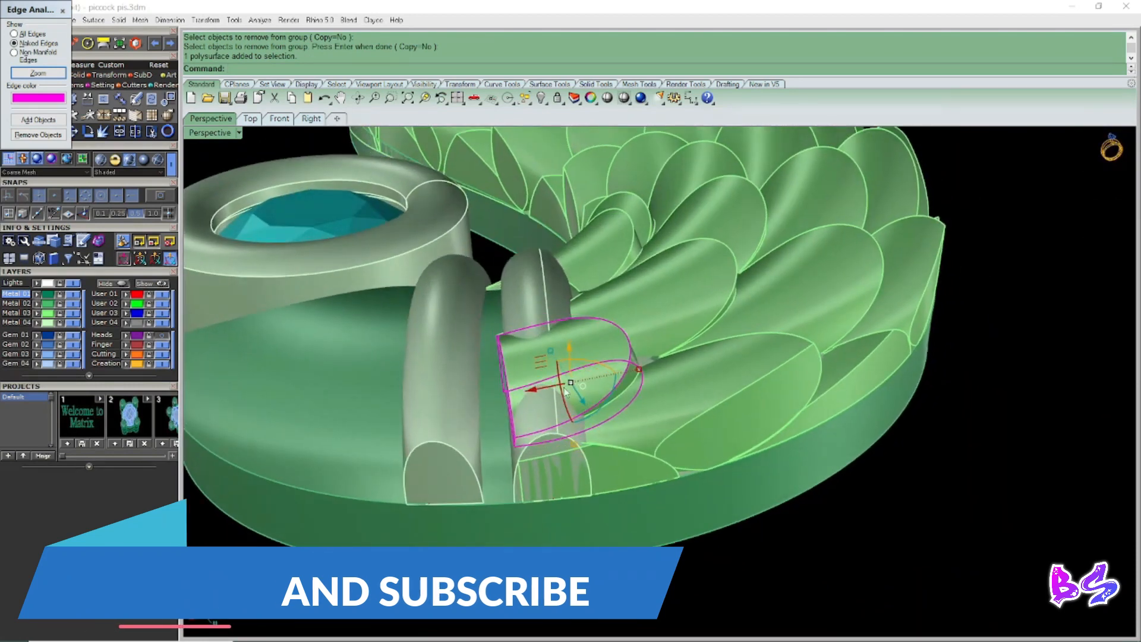
{"action": "key", "text": "ctrl+i"}
{"action": "key", "text": "ctrl+l"}
{"action": "left_click", "coordinate": [555, 375]}
{"action": "type", "text": "Cg"}
{"action": "key", "text": "Return"}
{"action": "type", "text": "b"}
{"action": "key", "text": "Return"}
{"action": "type", "text": "c"}
{"action": "key", "text": "Return"}
{"action": "key", "text": "Return"}
{"action": "key", "text": "Return"}
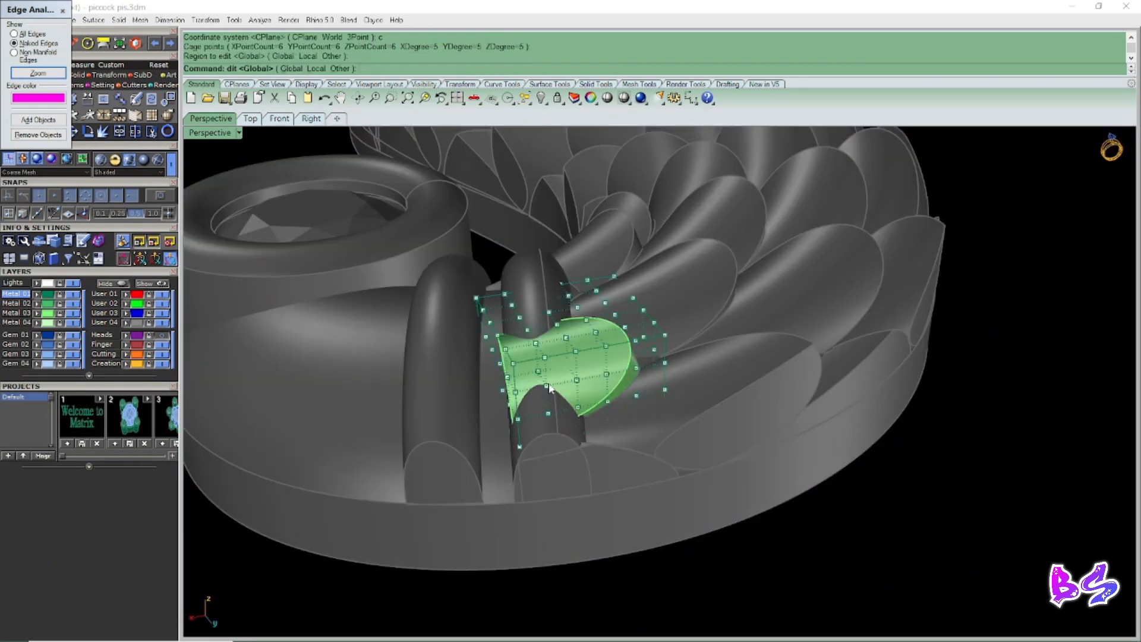
Select the cage points at the scale's inner end and lower and shift them to tuck that end under the collar ring.
{"action": "right_click_drag", "start_coordinate": [555, 381], "coordinate": [527, 381]}
{"action": "left_click_drag", "start_coordinate": [384, 527], "coordinate": [385, 529]}
{"action": "right_click_drag", "start_coordinate": [385, 528], "coordinate": [498, 314]}
{"action": "left_click_drag", "start_coordinate": [501, 303], "coordinate": [510, 339]}
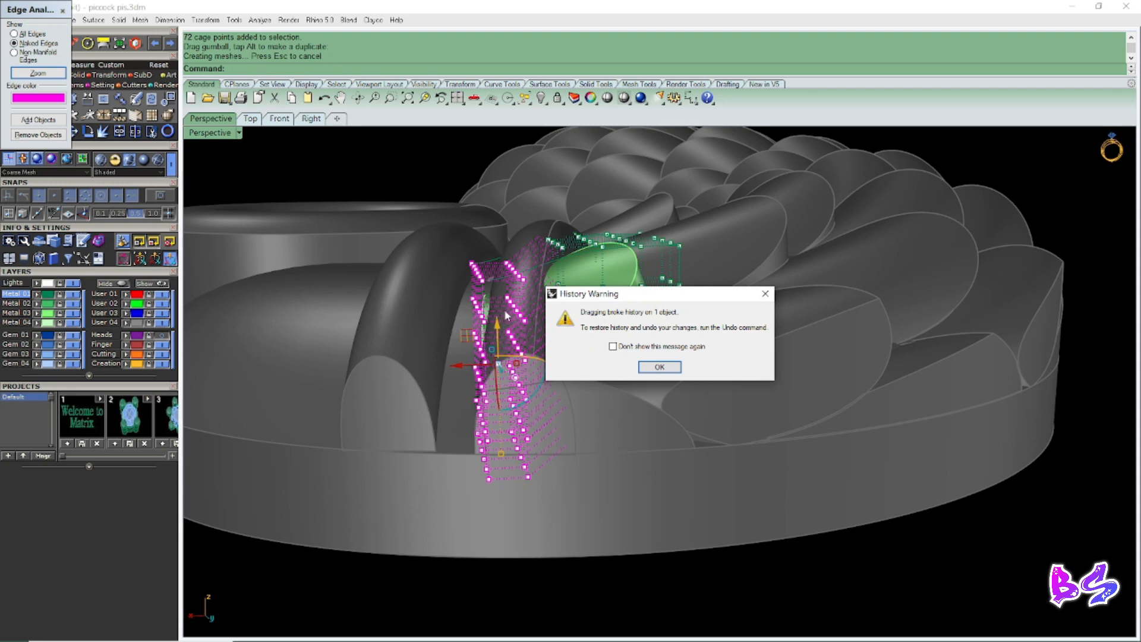
{"action": "left_click", "coordinate": [664, 369]}
{"action": "right_click_drag", "start_coordinate": [616, 359], "coordinate": [504, 501]}
{"action": "scroll", "coordinate": [505, 501], "scroll_direction": "up", "scroll_amount": 4}
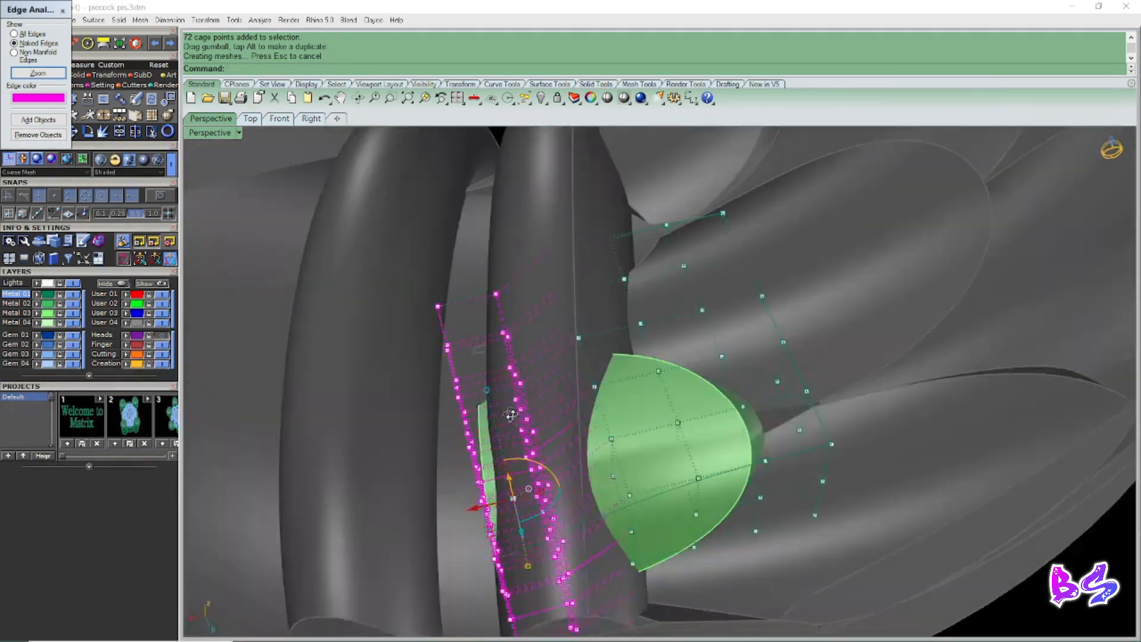
{"action": "left_click_drag", "start_coordinate": [487, 514], "coordinate": [504, 510]}
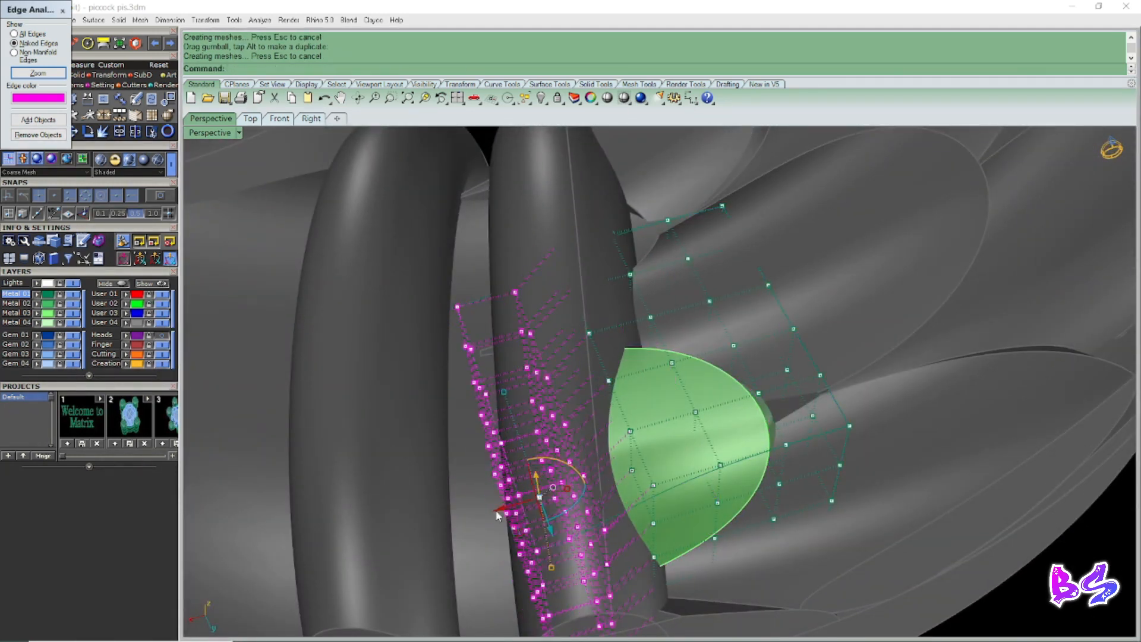
Delete the scale's editing cage and unlock all other objects.
{"action": "scroll", "coordinate": [596, 446], "scroll_direction": "down", "scroll_amount": 6}
{"action": "key", "text": "Escape"}
{"action": "key", "text": "Escape"}
{"action": "right_click_drag", "start_coordinate": [596, 445], "coordinate": [612, 475]}
{"action": "left_click_drag", "start_coordinate": [725, 390], "coordinate": [649, 416]}
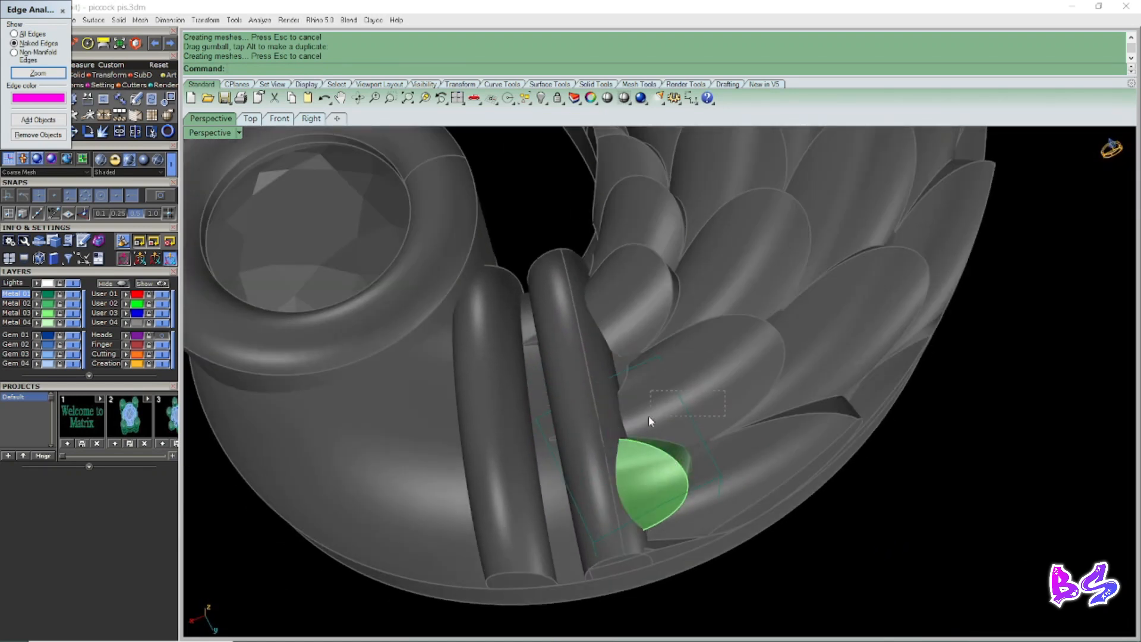
{"action": "right_click", "coordinate": [559, 100]}
{"action": "right_click_drag", "start_coordinate": [506, 333], "coordinate": [639, 478]}
{"action": "scroll", "coordinate": [523, 351], "scroll_direction": "down", "scroll_amount": 4}
{"action": "scroll", "coordinate": [640, 477], "scroll_direction": "up", "scroll_amount": 3}
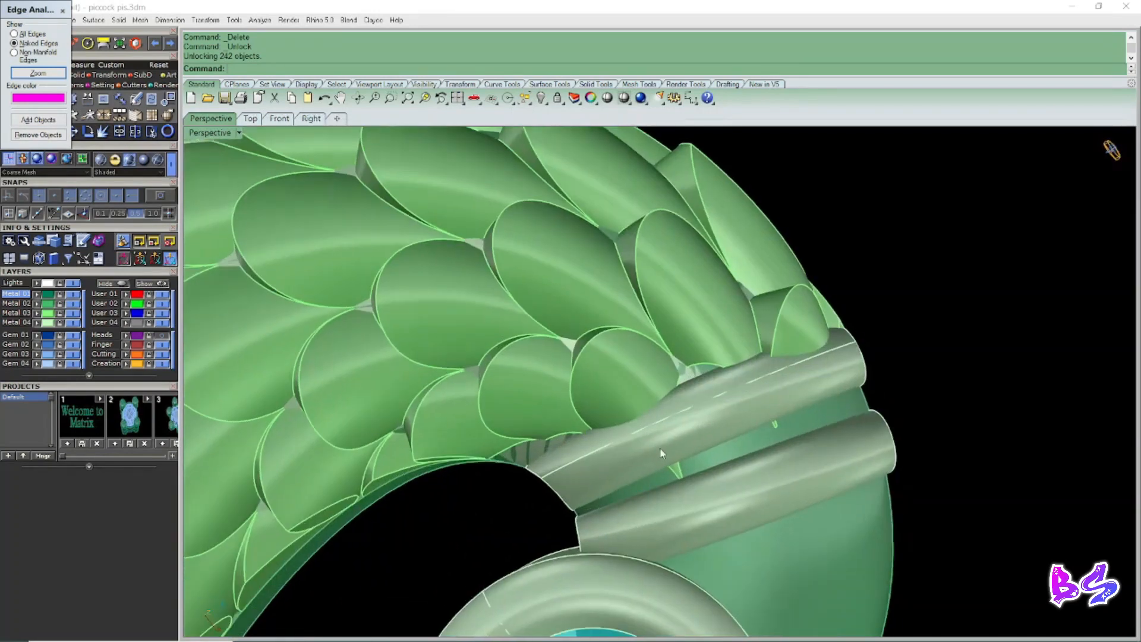
{"action": "right_click_drag", "start_coordinate": [659, 435], "coordinate": [642, 409]}
{"action": "type", "text": "e"}
{"action": "key", "text": "Return"}
{"action": "scroll", "coordinate": [657, 389], "scroll_direction": "up", "scroll_amount": 2}
{"action": "left_click", "coordinate": [660, 390]}
{"action": "scroll", "coordinate": [659, 390], "scroll_direction": "down", "scroll_amount": 4}
{"action": "key", "text": "Return"}
{"action": "right_click_drag", "start_coordinate": [737, 426], "coordinate": [635, 409]}
{"action": "key", "text": "Escape"}
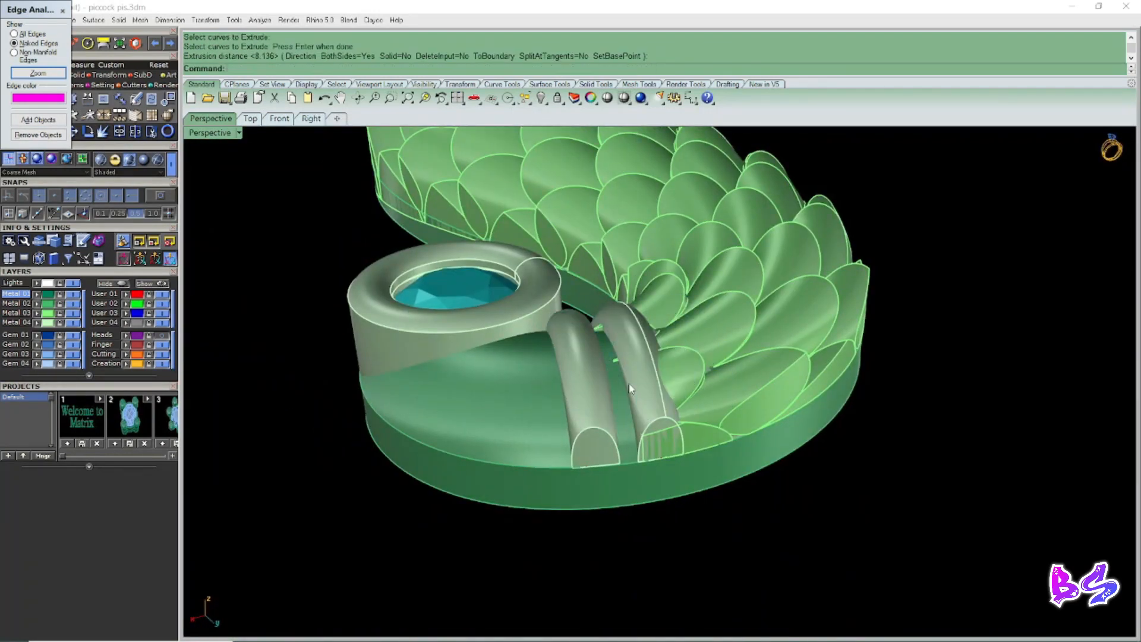
Duplicate the edge running along the crest of the collar ring next to the scales.
{"action": "type", "text": "DupE"}
{"action": "key", "text": "Return"}
{"action": "scroll", "coordinate": [653, 394], "scroll_direction": "up", "scroll_amount": 2}
{"action": "left_click", "coordinate": [646, 370]}
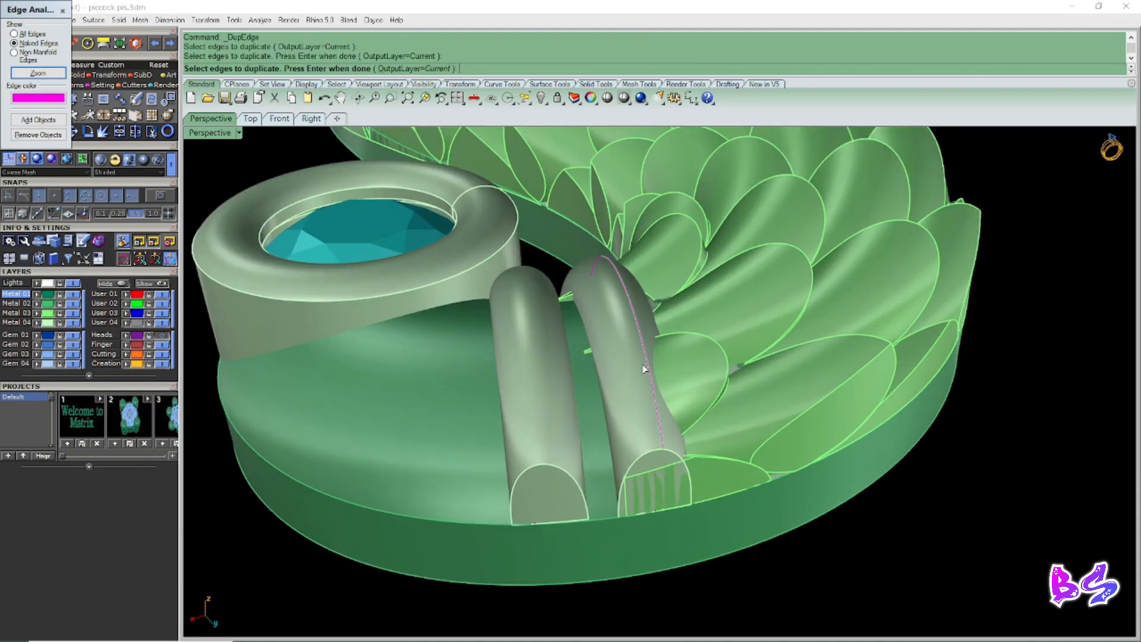
{"action": "key", "text": "Return"}
{"action": "scroll", "coordinate": [645, 370], "scroll_direction": "down", "scroll_amount": 4}
{"action": "right_click_drag", "start_coordinate": [642, 381], "coordinate": [636, 430]}
With the construction plane at world Bottom, extrude the duplicated edge to both sides along a direction from its end to the ring's base.
{"action": "type", "text": "V"}
{"action": "key", "text": "Return"}
{"action": "type", "text": "E"}
{"action": "key", "text": "Return"}
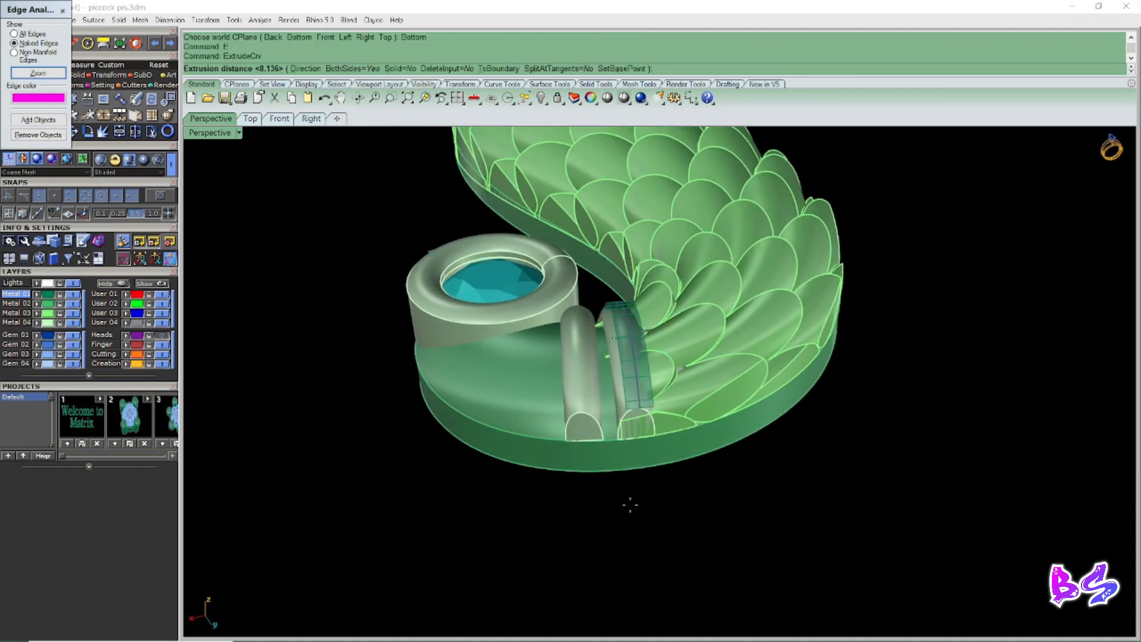
{"action": "right_click_drag", "start_coordinate": [631, 487], "coordinate": [648, 447]}
{"action": "scroll", "coordinate": [636, 431], "scroll_direction": "up", "scroll_amount": 2}
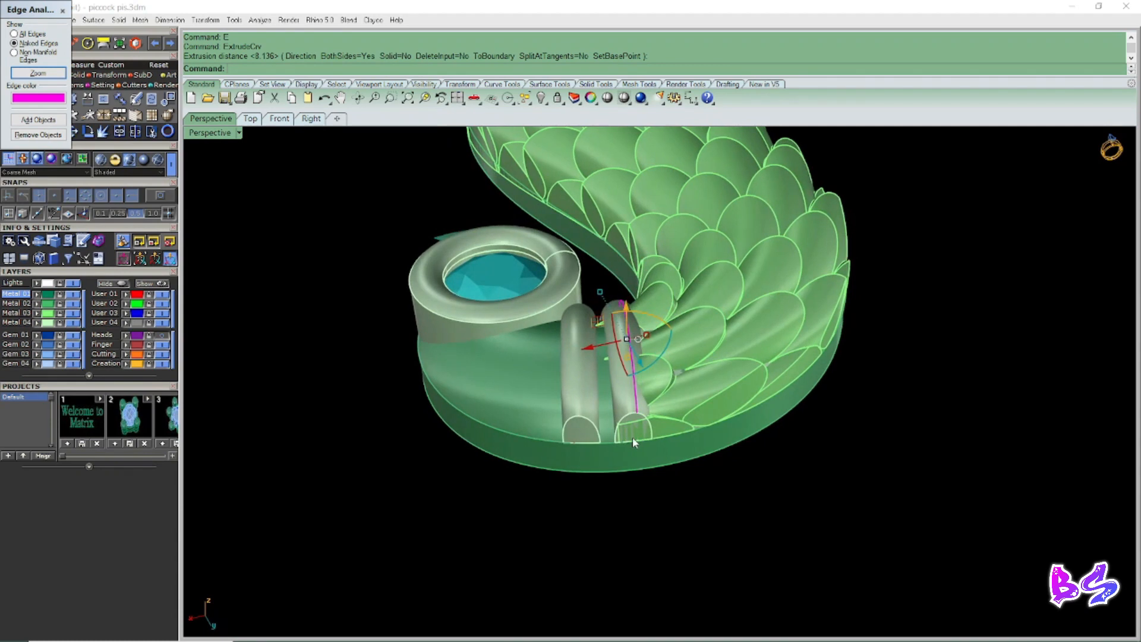
{"action": "type", "text": "d"}
{"action": "key", "text": "Return"}
{"action": "scroll", "coordinate": [653, 438], "scroll_direction": "up", "scroll_amount": 5}
{"action": "scroll", "coordinate": [656, 458], "scroll_direction": "up", "scroll_amount": 2}
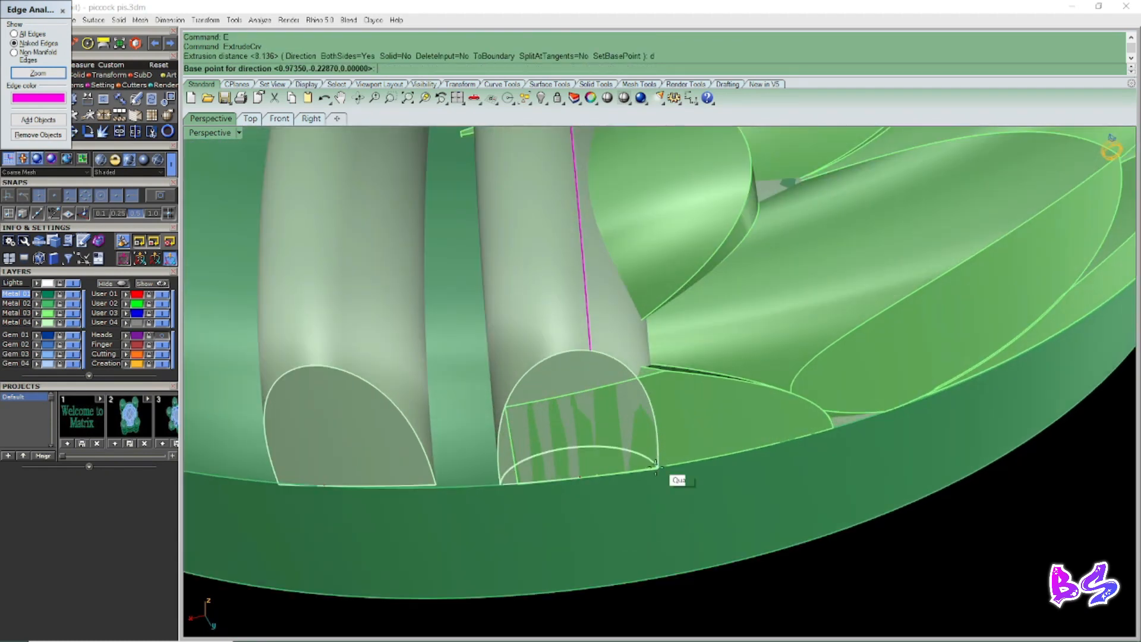
{"action": "scroll", "coordinate": [593, 369], "scroll_direction": "up", "scroll_amount": 2}
{"action": "left_click", "coordinate": [596, 365]}
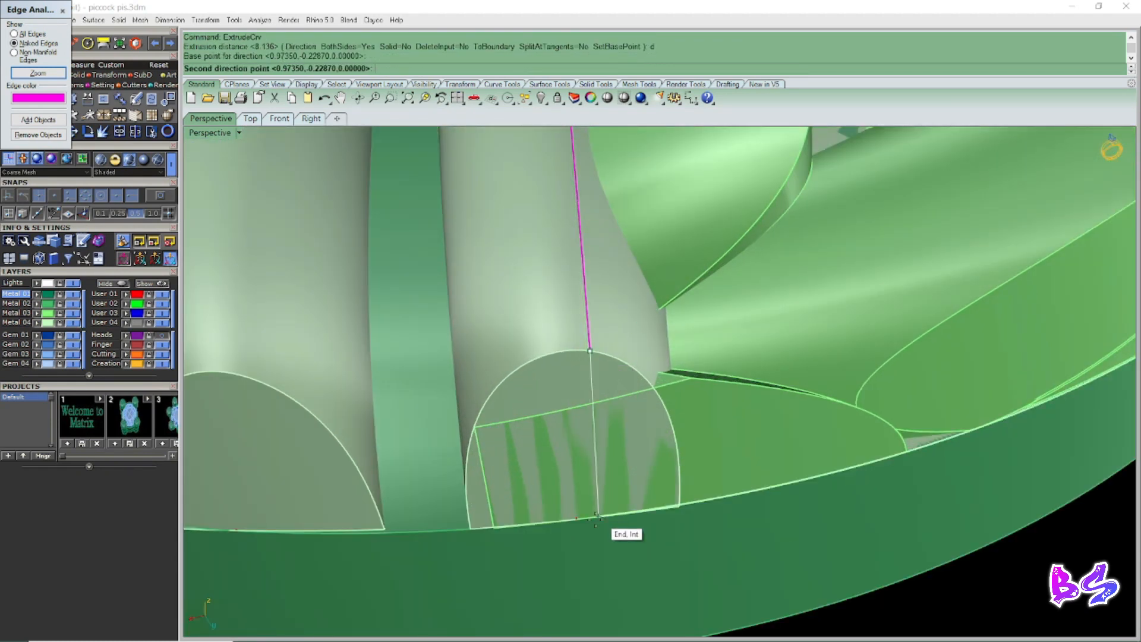
{"action": "left_click", "coordinate": [596, 516]}
{"action": "scroll", "coordinate": [654, 523], "scroll_direction": "down", "scroll_amount": 6}
{"action": "left_click", "coordinate": [671, 529]}
{"action": "right_click_drag", "start_coordinate": [671, 529], "coordinate": [597, 321]}
{"action": "key", "text": "Escape"}
{"action": "scroll", "coordinate": [561, 290], "scroll_direction": "up", "scroll_amount": 4}
{"action": "scroll", "coordinate": [584, 440], "scroll_direction": "down", "scroll_amount": 4}
{"action": "right_click_drag", "start_coordinate": [584, 441], "coordinate": [596, 392]}
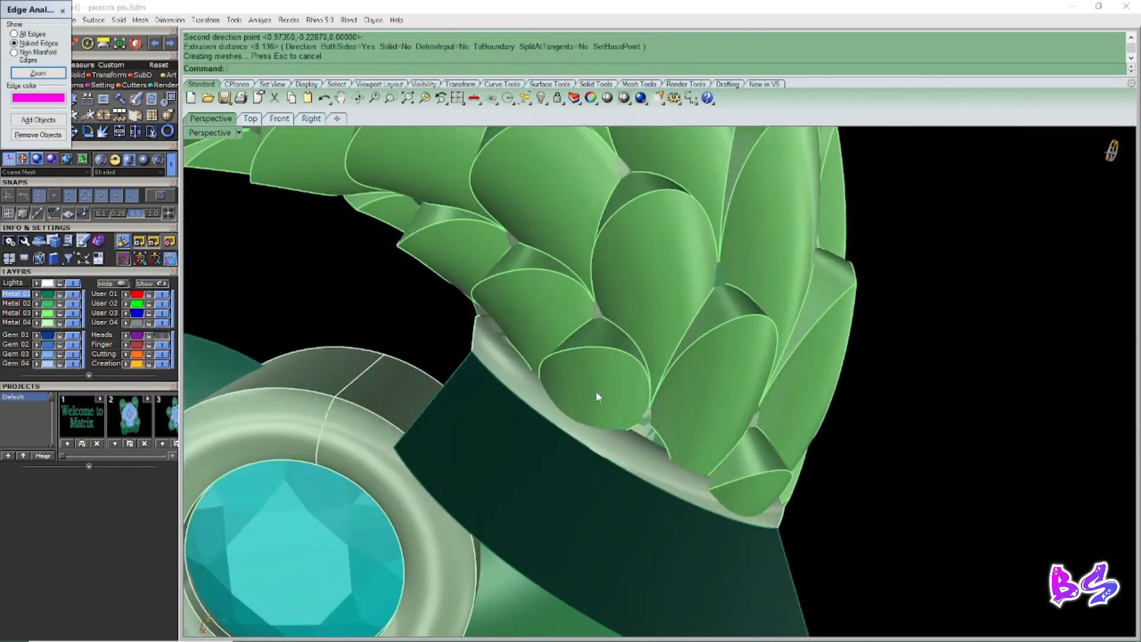
Remove the scales that run under the collar ring from the scale group.
{"action": "scroll", "coordinate": [590, 393], "scroll_direction": "up", "scroll_amount": 1}
{"action": "type", "text": "RG"}
{"action": "key", "text": "Return"}
{"action": "left_click", "coordinate": [591, 404]}
{"action": "right_click_drag", "start_coordinate": [591, 405], "coordinate": [618, 440]}
{"action": "left_click", "coordinate": [651, 447]}
{"action": "left_click", "coordinate": [691, 459]}
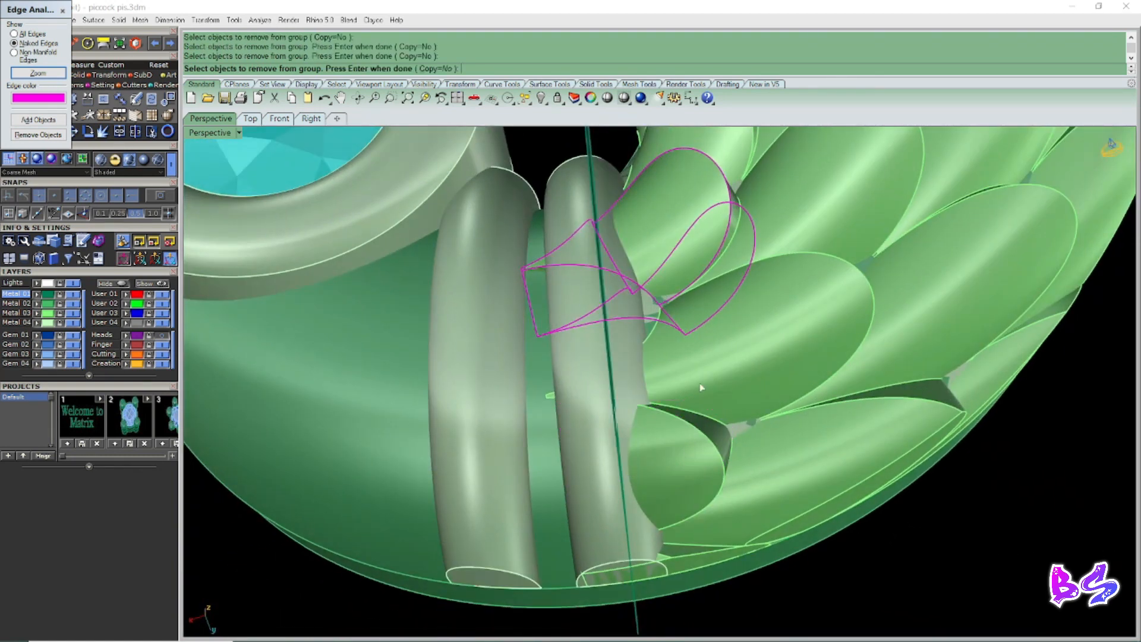
{"action": "left_click", "coordinate": [719, 365]}
{"action": "right_click_drag", "start_coordinate": [640, 388], "coordinate": [611, 446]}
{"action": "key", "text": "Return"}
Try to subtract the extruded cutting surface from the ungrouped scales with a Boolean difference.
{"action": "scroll", "coordinate": [612, 445], "scroll_direction": "down", "scroll_amount": 4}
{"action": "type", "text": "bd"}
{"action": "key", "text": "Return"}
{"action": "scroll", "coordinate": [622, 397], "scroll_direction": "up", "scroll_amount": 4}
{"action": "left_click", "coordinate": [622, 374]}
{"action": "key", "text": "Return"}
{"action": "key", "text": "ctrl+z"}
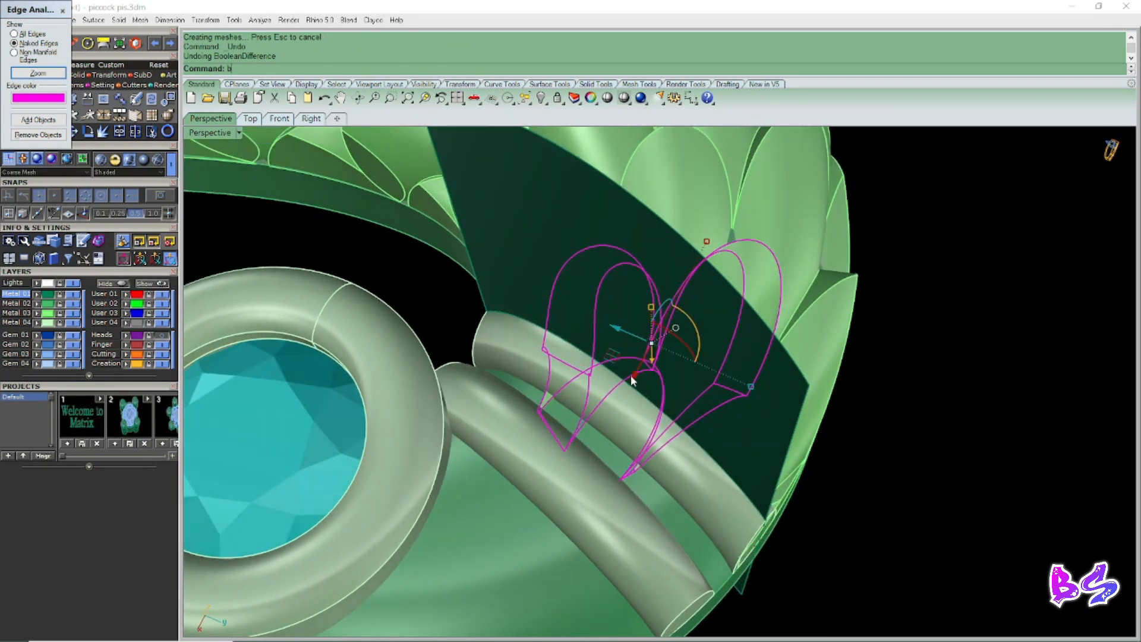
Boolean-split the ungrouped scales with the extruded cutting surface.
{"action": "type", "text": "s"}
{"action": "key", "text": "Return"}
{"action": "left_click", "coordinate": [628, 306]}
{"action": "key", "text": "Return"}
Delete the cut-off scale pieces between the collar rings and the cutting surface.
{"action": "scroll", "coordinate": [552, 400], "scroll_direction": "up", "scroll_amount": 3}
{"action": "left_click", "coordinate": [545, 397]}
{"action": "key", "text": "Delete"}
{"action": "left_click", "coordinate": [699, 522]}
{"action": "key", "text": "Delete"}
{"action": "scroll", "coordinate": [670, 440], "scroll_direction": "down", "scroll_amount": 10}
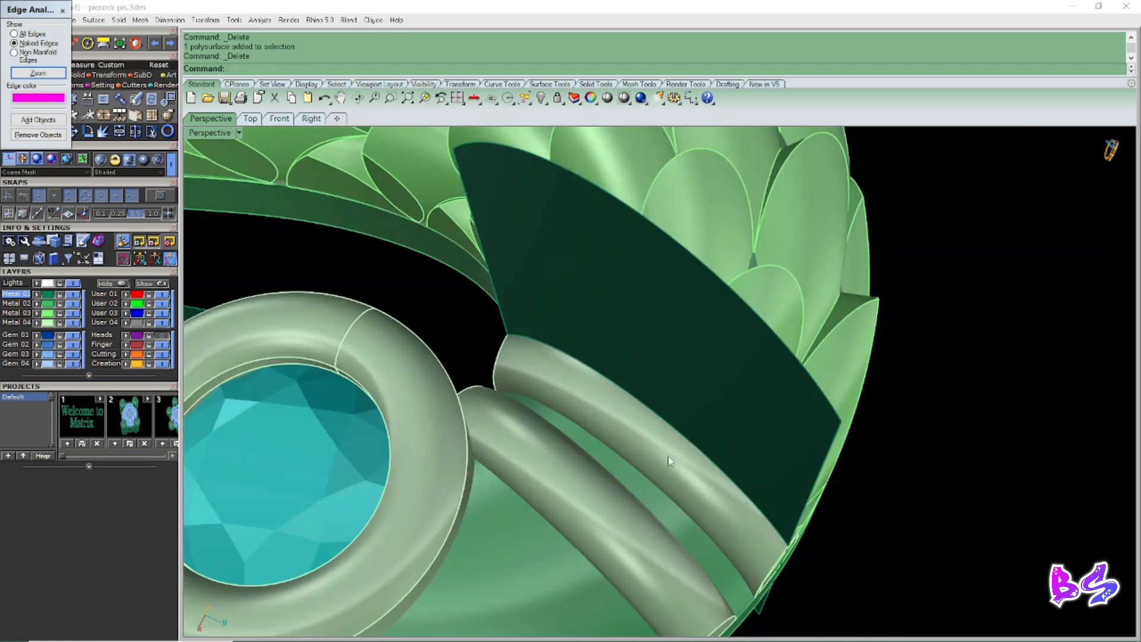
{"action": "type", "text": "sc"}
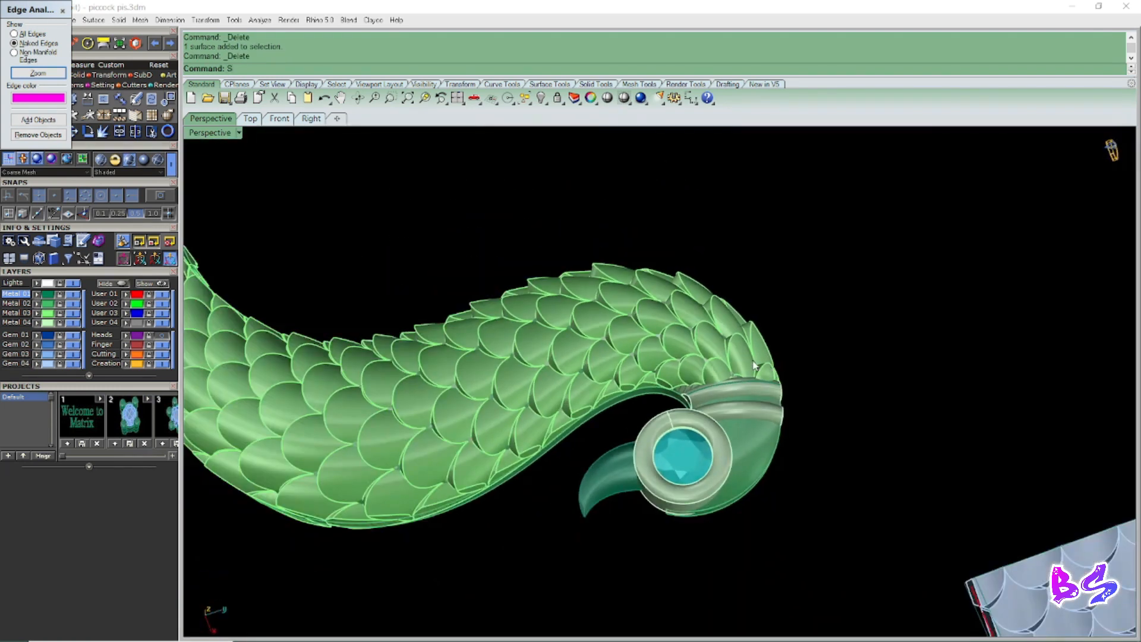
{"action": "key", "text": "Return"}
{"action": "scroll", "coordinate": [742, 357], "scroll_direction": "down", "scroll_amount": 8}
{"action": "key", "text": "Escape"}
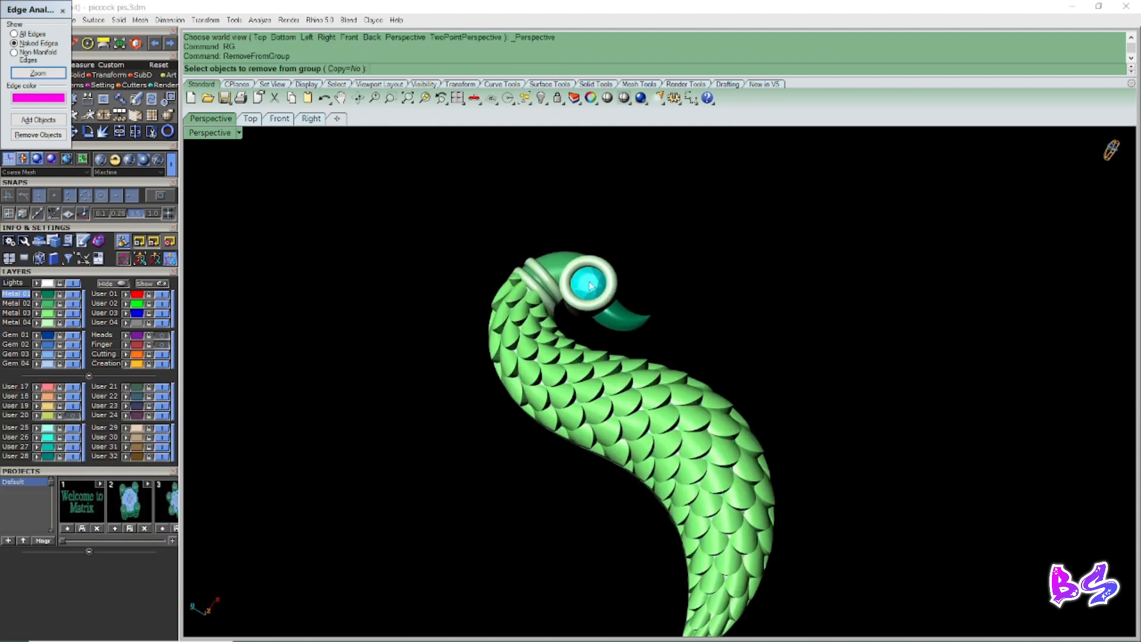
Remove the round gem in the bezel from its group.
{"action": "left_click", "coordinate": [590, 286]}
{"action": "key", "text": "Return"}
{"action": "left_click", "coordinate": [255, 384]}
{"action": "scroll", "coordinate": [523, 278], "scroll_direction": "down", "scroll_amount": 6}
{"action": "right_click_drag", "start_coordinate": [523, 278], "coordinate": [491, 350]}
{"action": "scroll", "coordinate": [547, 285], "scroll_direction": "up", "scroll_amount": 6}
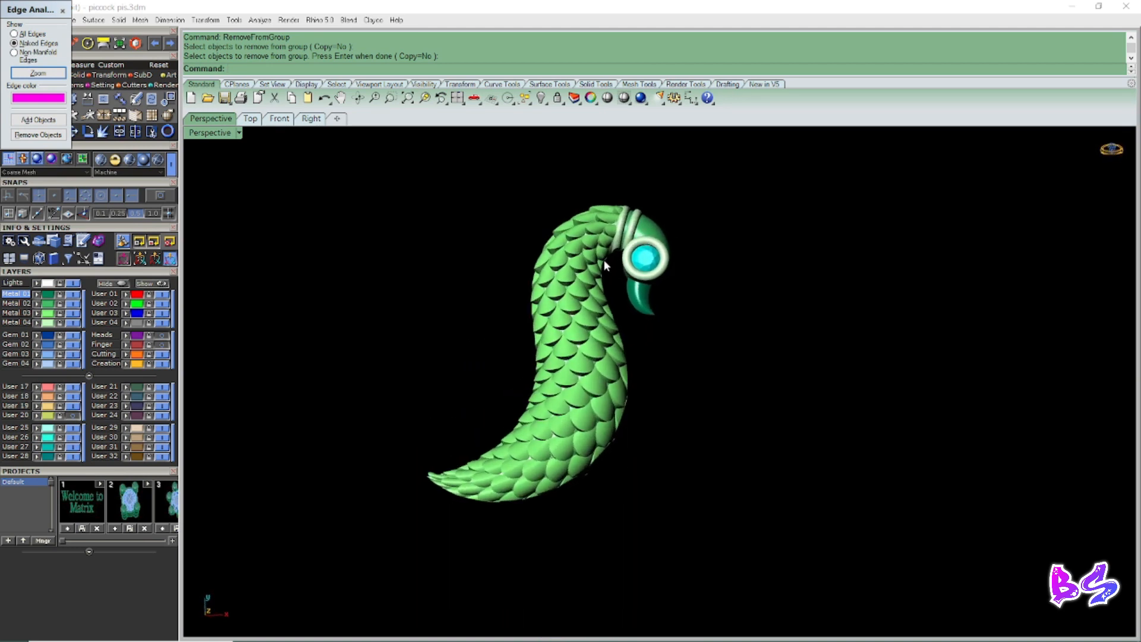
Move the bezel and the collar rings to the Metal 01 layer.
{"action": "left_click", "coordinate": [50, 325]}
{"action": "left_click", "coordinate": [281, 299]}
{"action": "right_click_drag", "start_coordinate": [330, 306], "coordinate": [479, 310]}
{"action": "scroll", "coordinate": [479, 310], "scroll_direction": "down", "scroll_amount": 6}
{"action": "scroll", "coordinate": [432, 394], "scroll_direction": "up", "scroll_amount": 2}
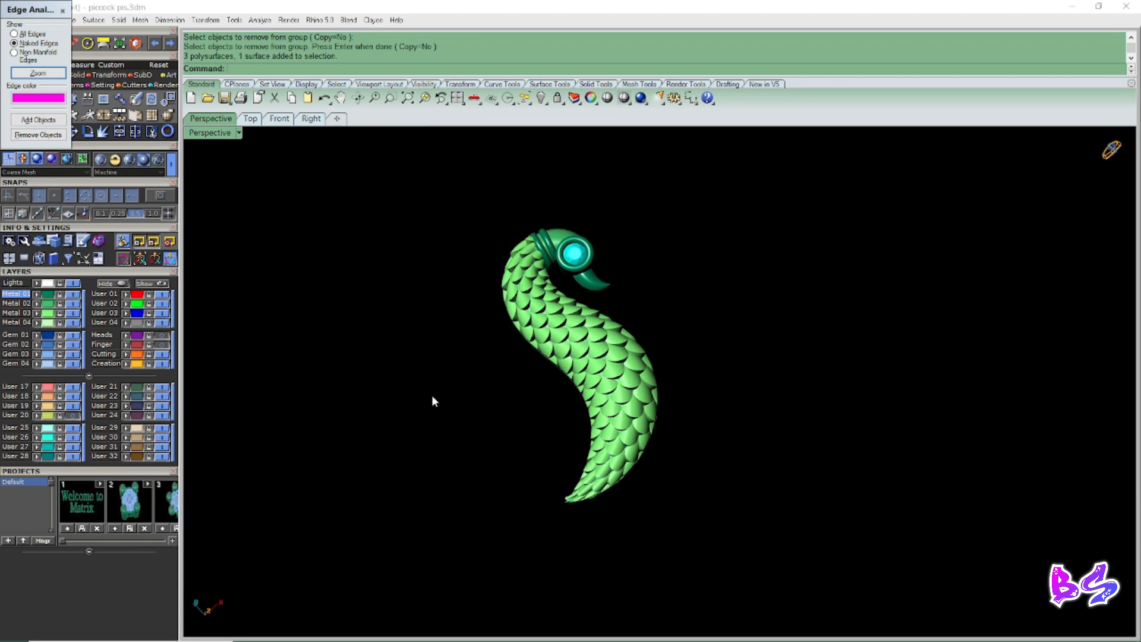
Save the finished model as piccock pis.3dm in D:\cad.
{"action": "mouse_move", "coordinate": [438, 390]}
{"action": "right_mouse_down"}
{"action": "mouse_move", "coordinate": [438, 376]}
{"action": "mouse_move", "coordinate": [440, 387]}
{"action": "right_mouse_up"}
{"action": "key", "text": "ctrl+shift+s"}
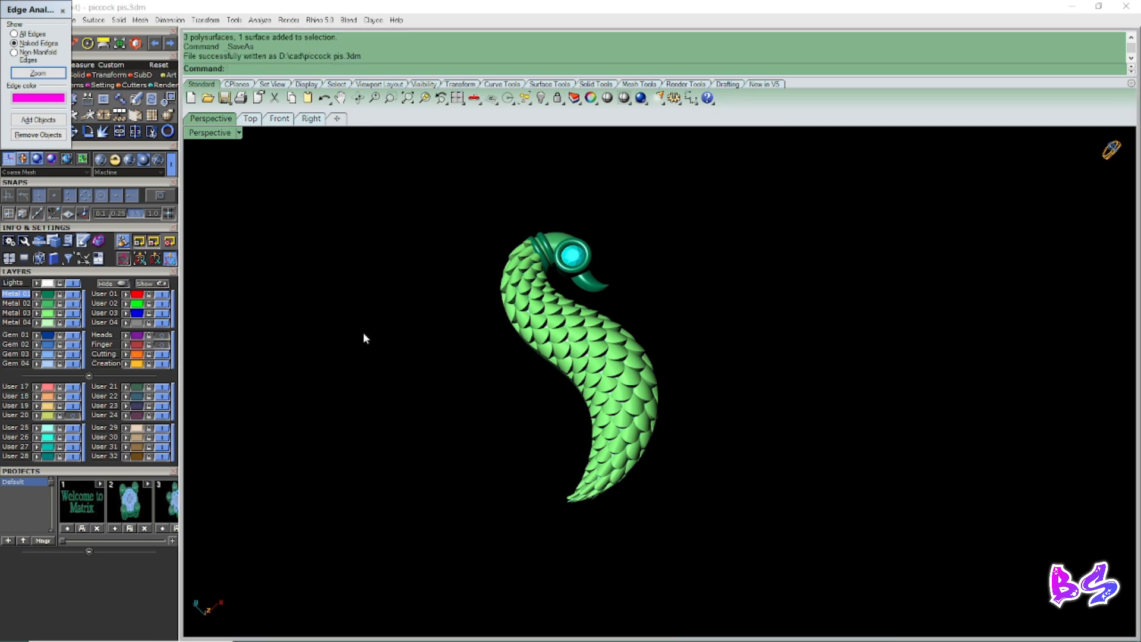
{"action": "left_click", "coordinate": [131, 172]}
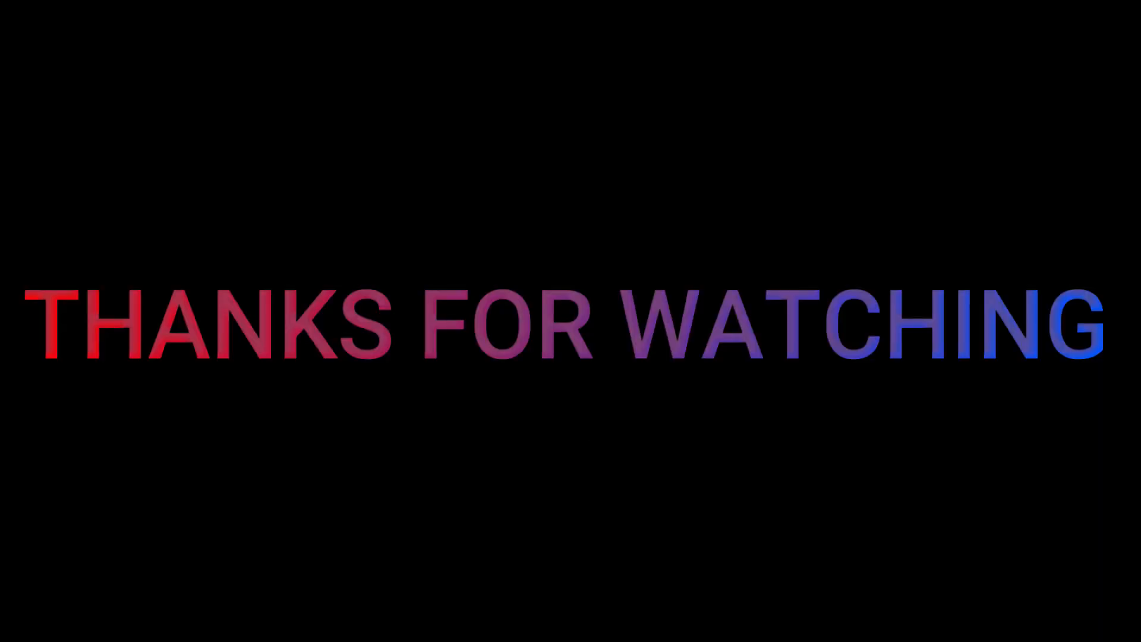